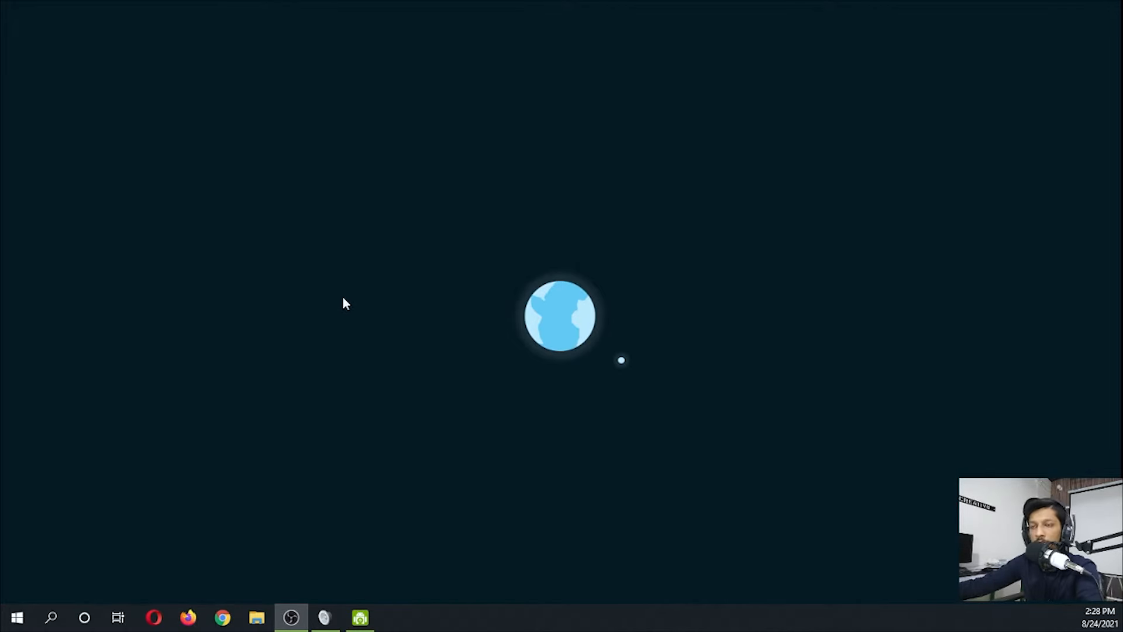
Step: Switch to Chrome, search the web for "google sheets", and open the personal Google Sheets home page
click(223, 617)
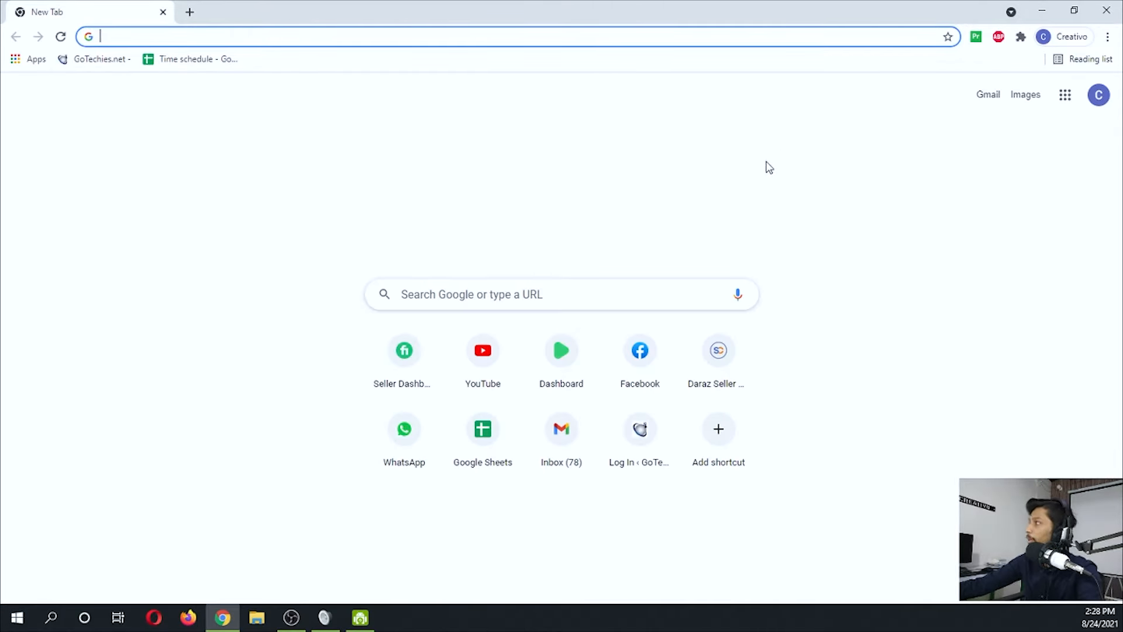
click(233, 37)
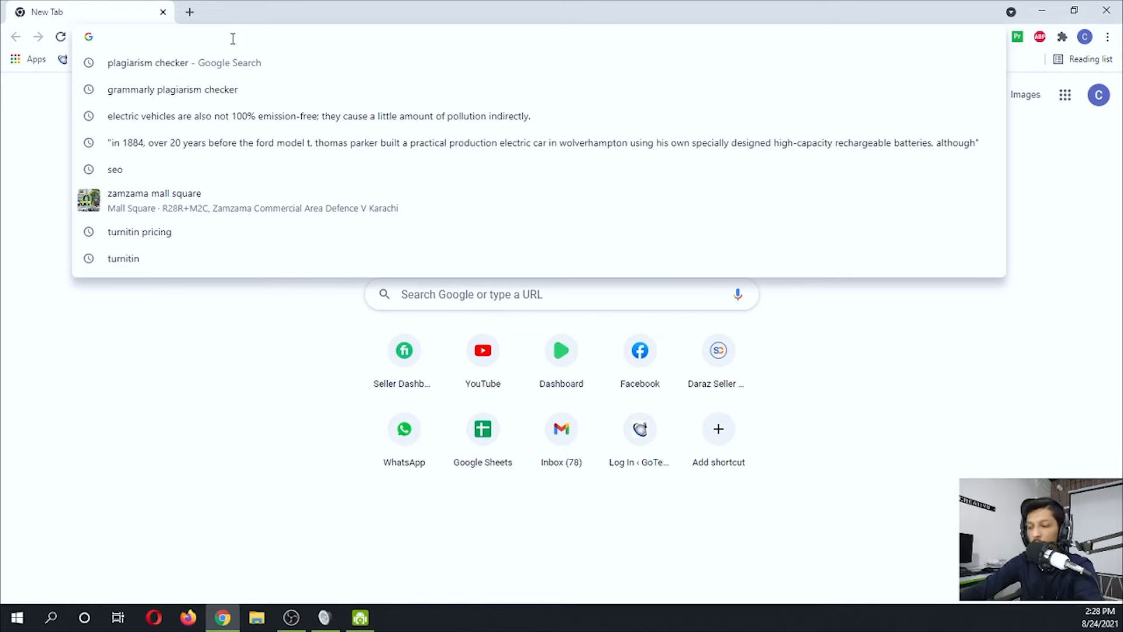
text(goo)
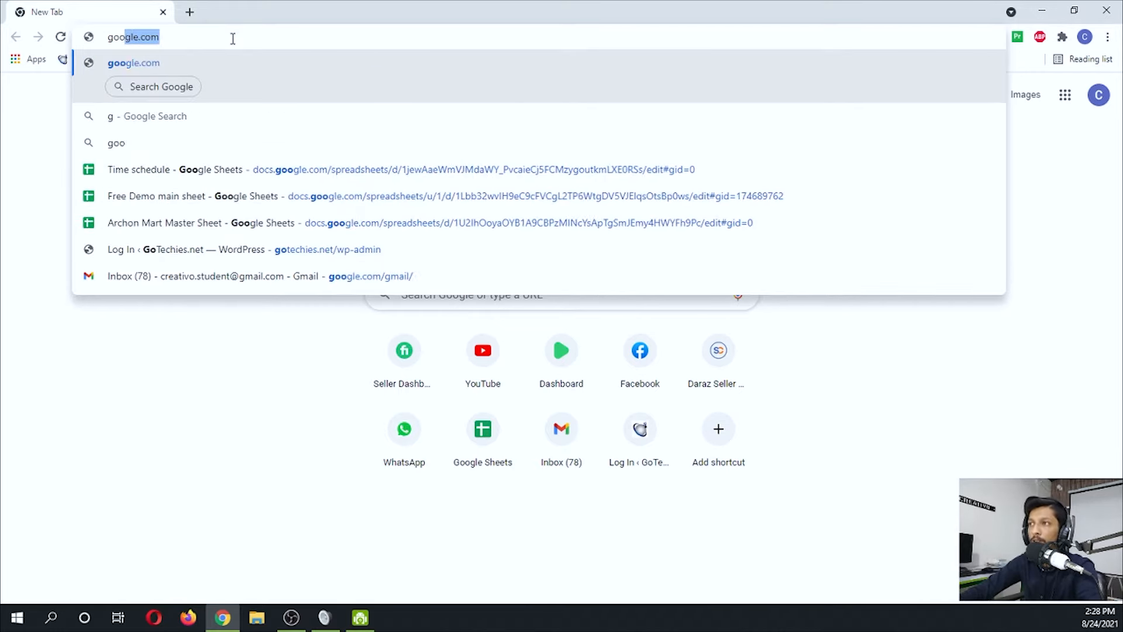
text(gle sheets)
key(Return)
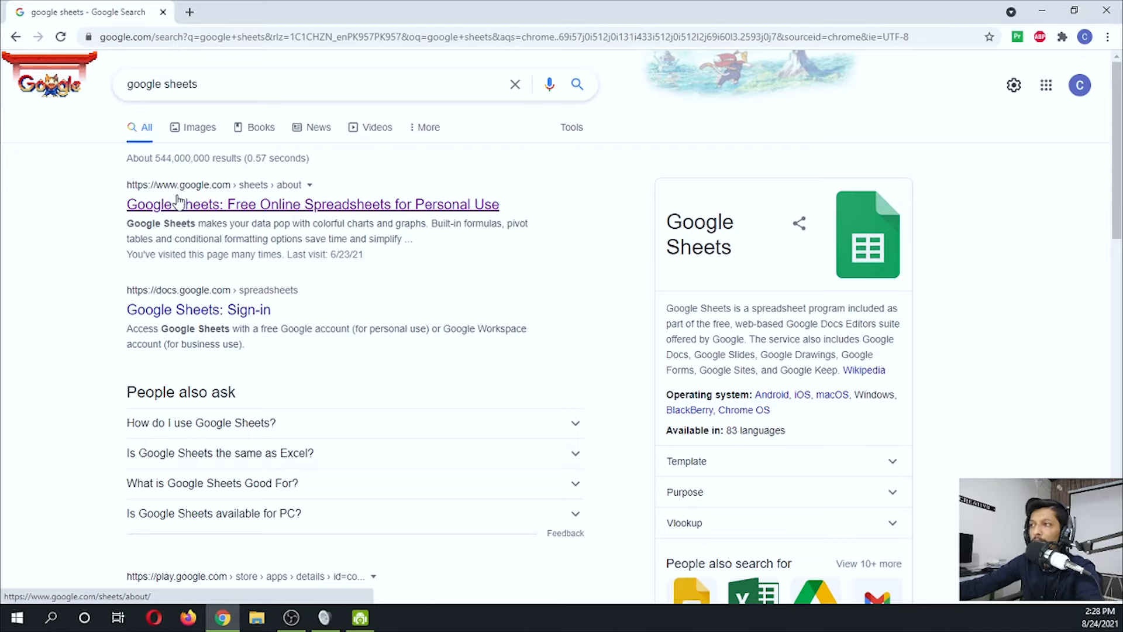
click(195, 204)
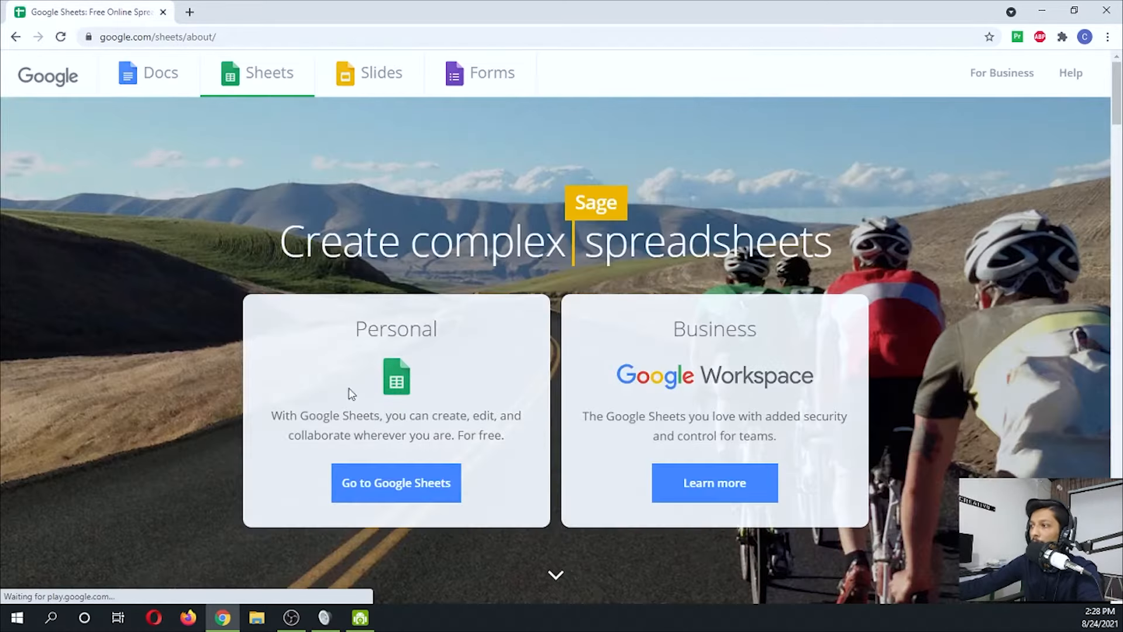
click(413, 492)
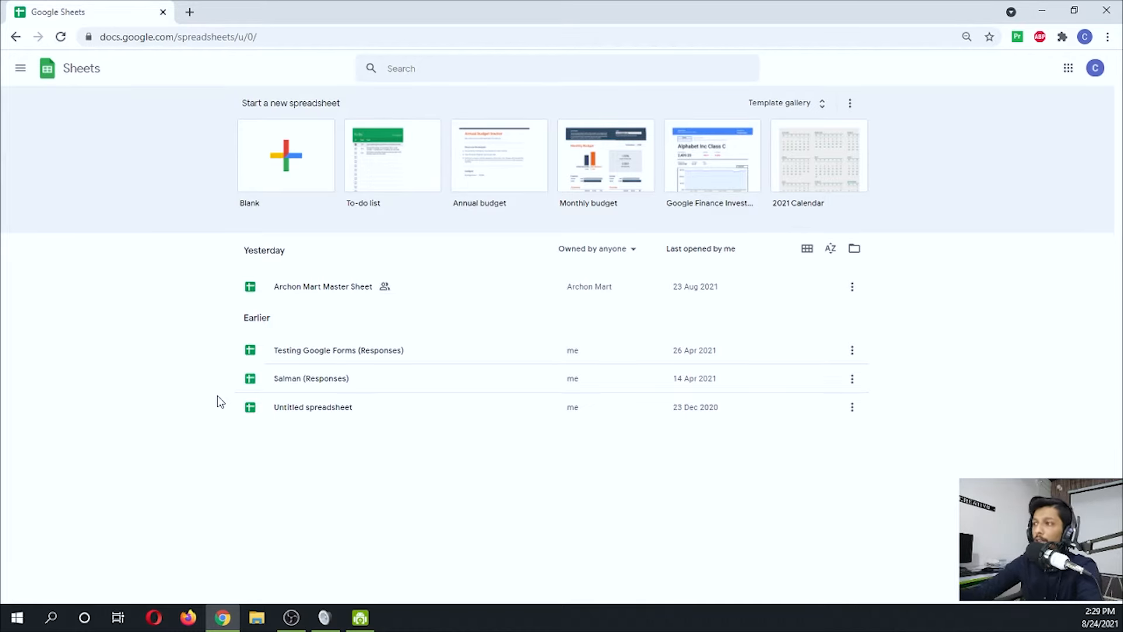
Step: Create a blank spreadsheet and rename it "Youtube tutorial"
click(289, 157)
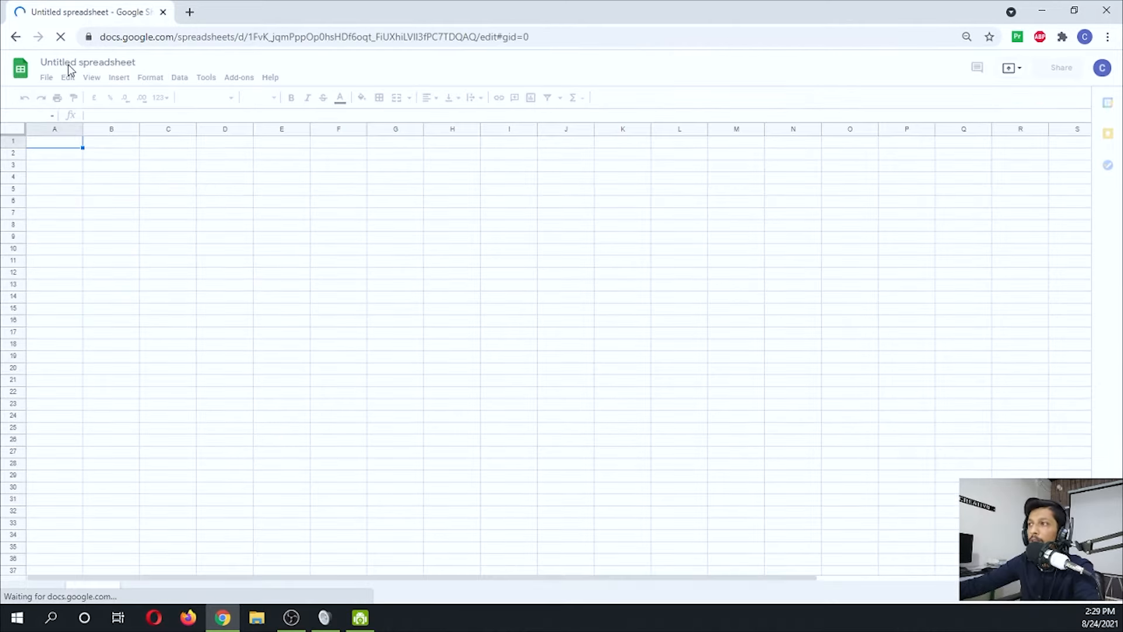
click(74, 62)
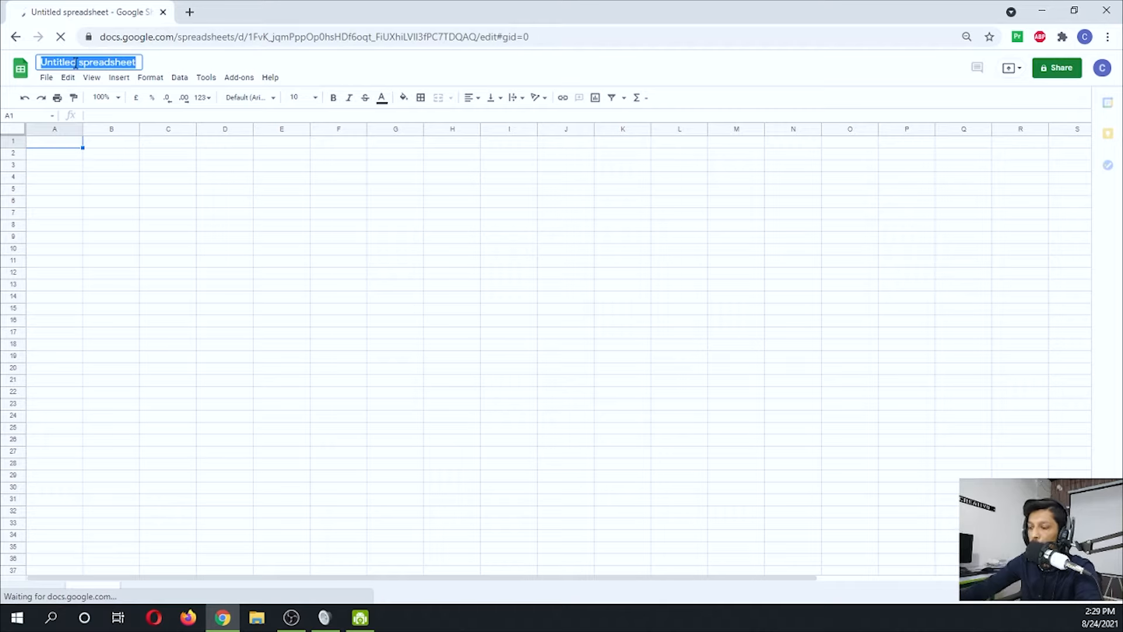
text(Youtube t)
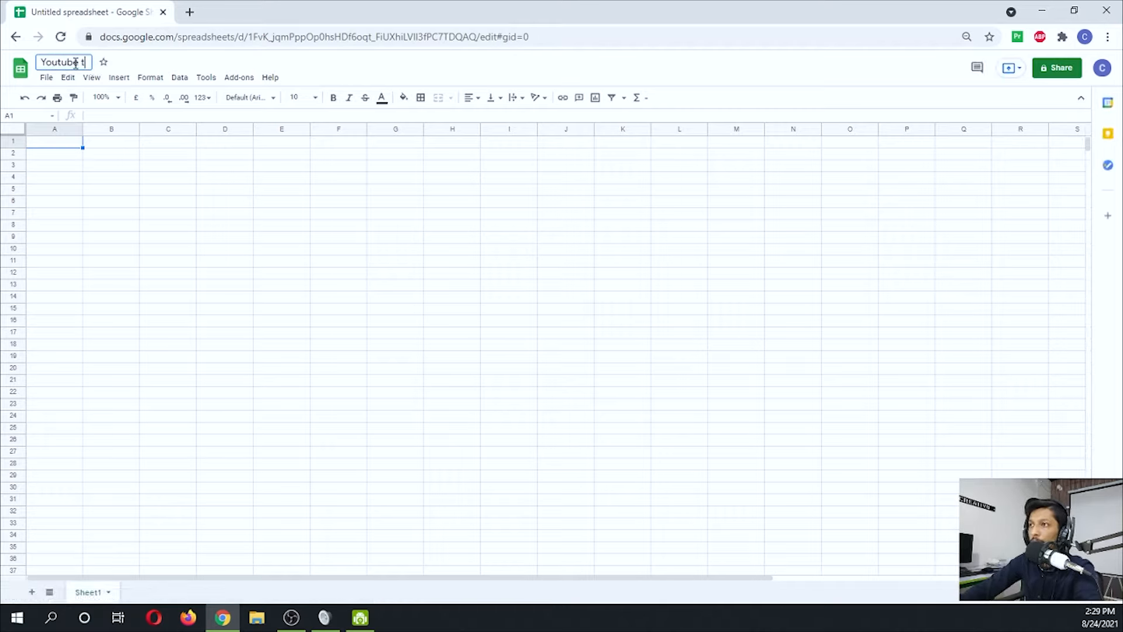
text(utoria)
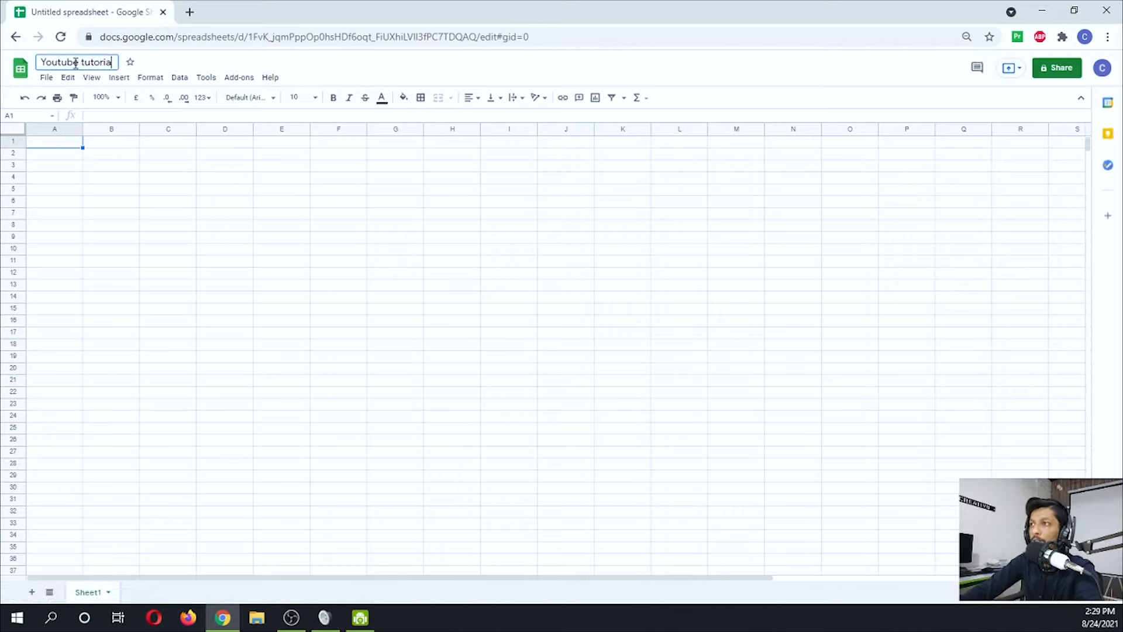
text(l)
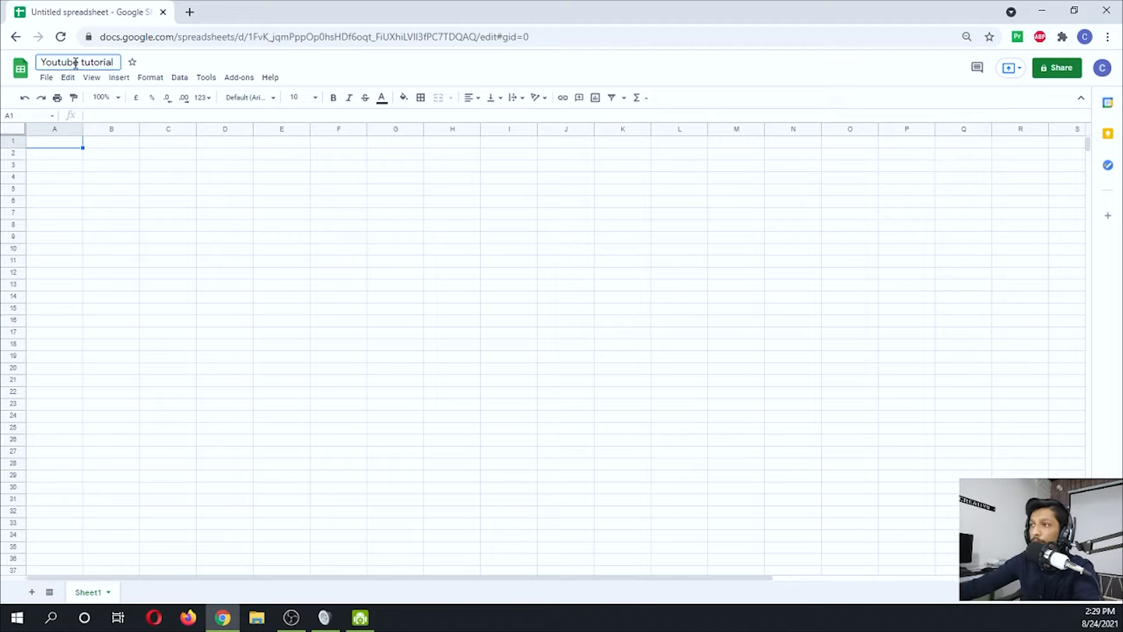
click(82, 203)
Step: Increase the browser page zoom to 110%
click(967, 37)
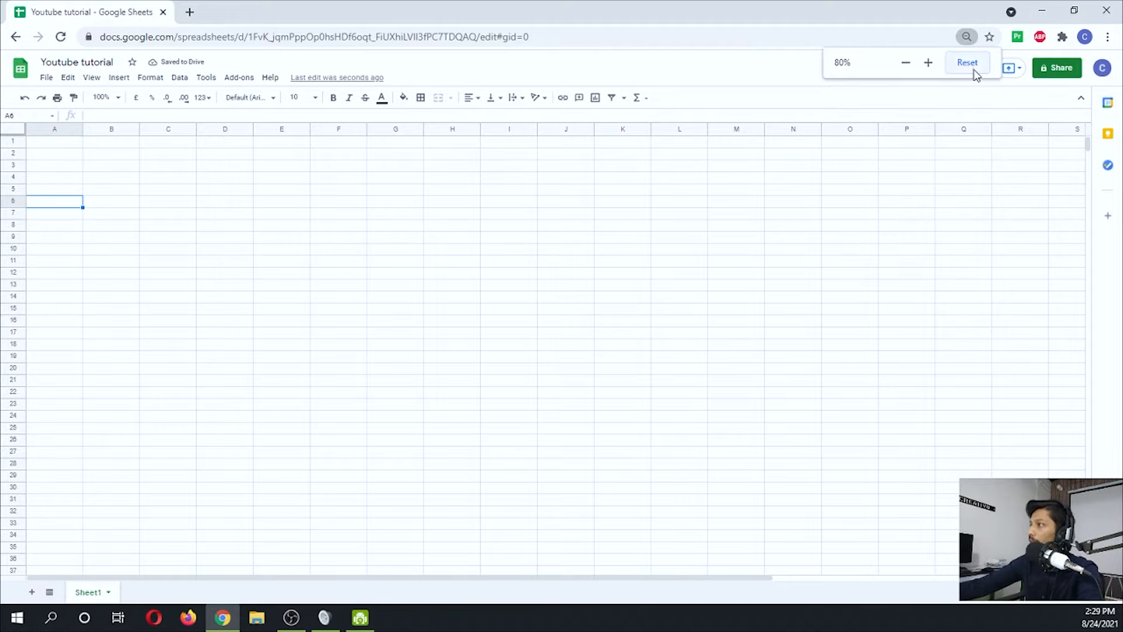
click(928, 62)
click(927, 63)
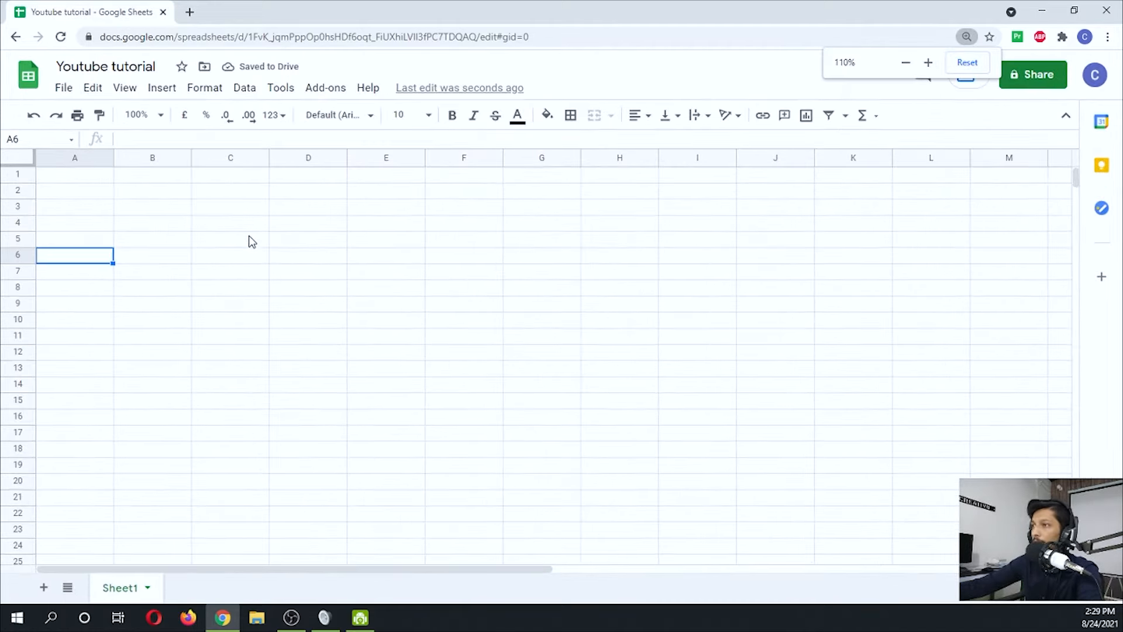
click(248, 236)
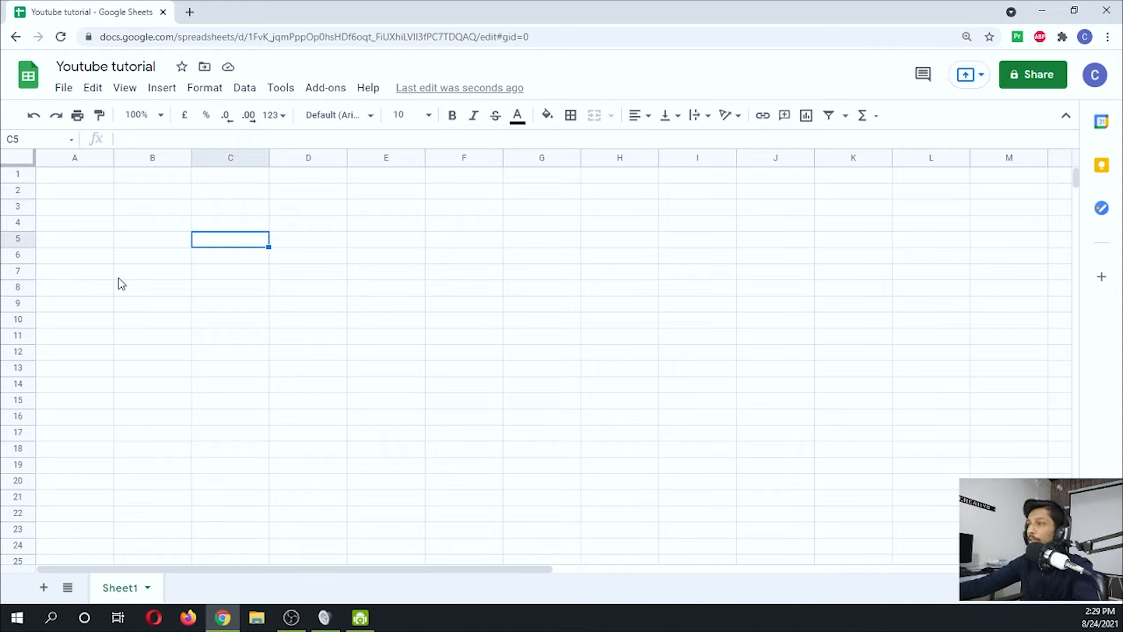
click(149, 221)
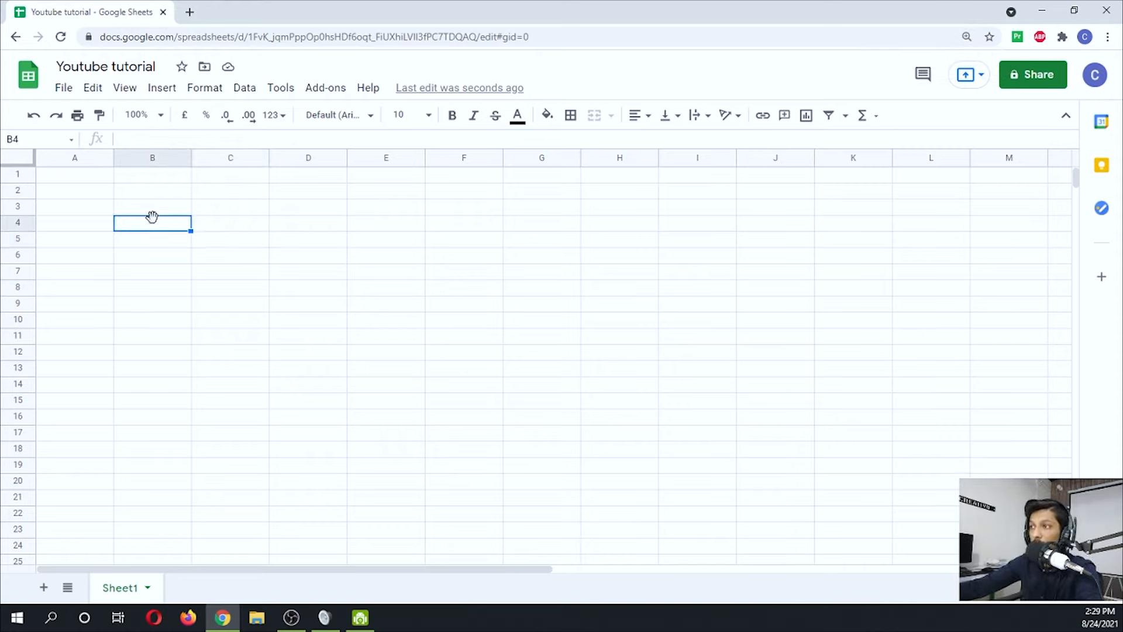
click(132, 210)
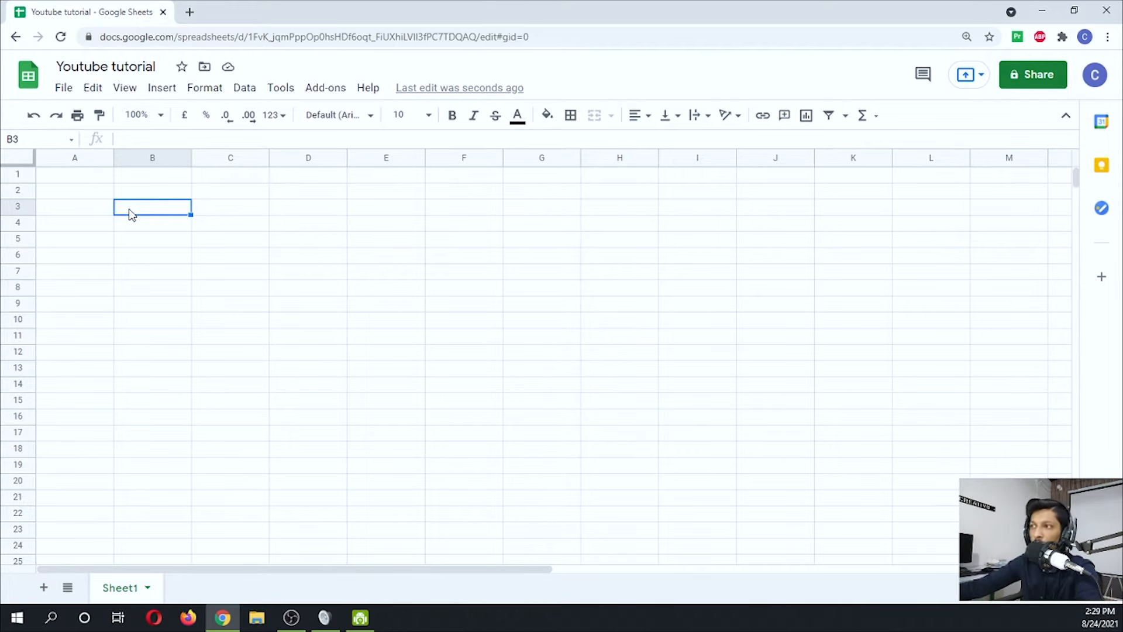
drag(83, 191, 316, 233)
click(92, 235)
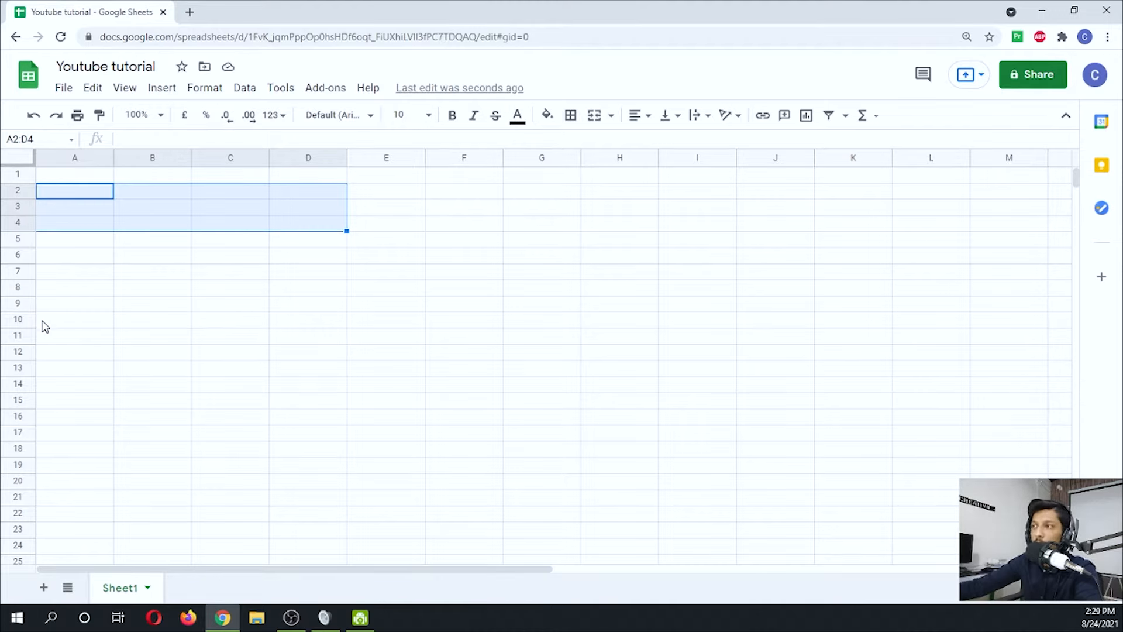
click(379, 226)
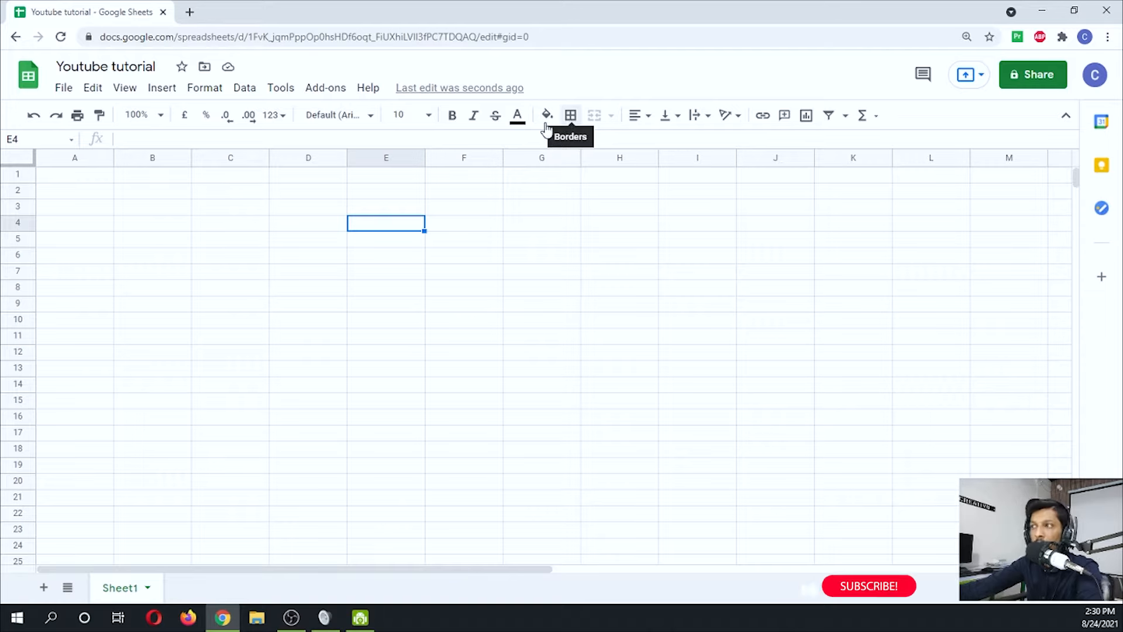
click(162, 87)
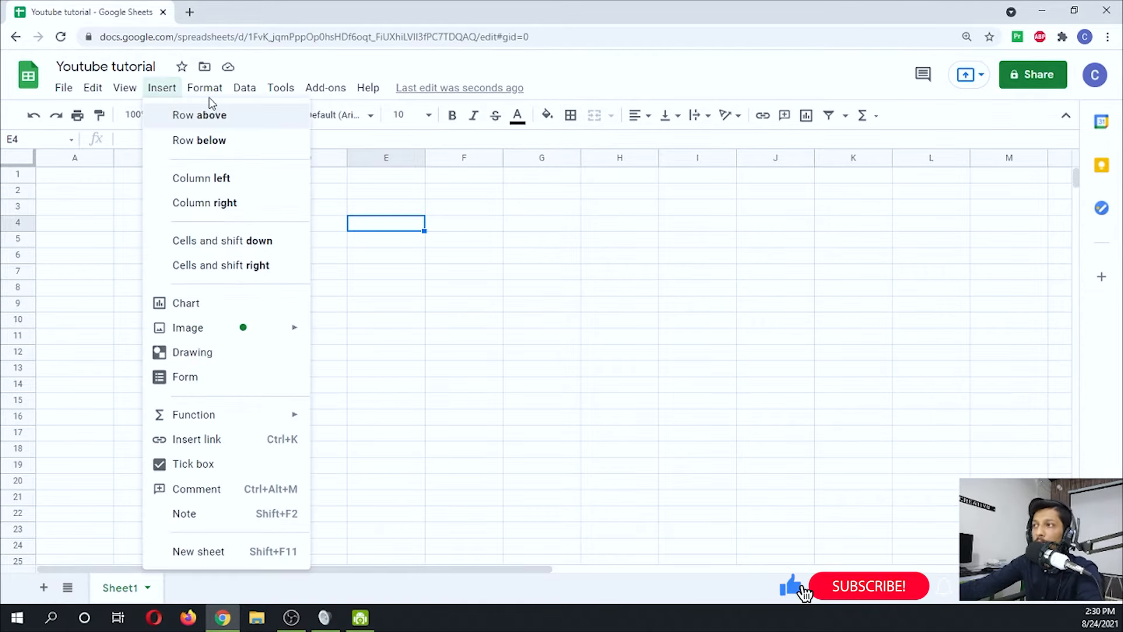
mouse_move(205, 89)
click(119, 228)
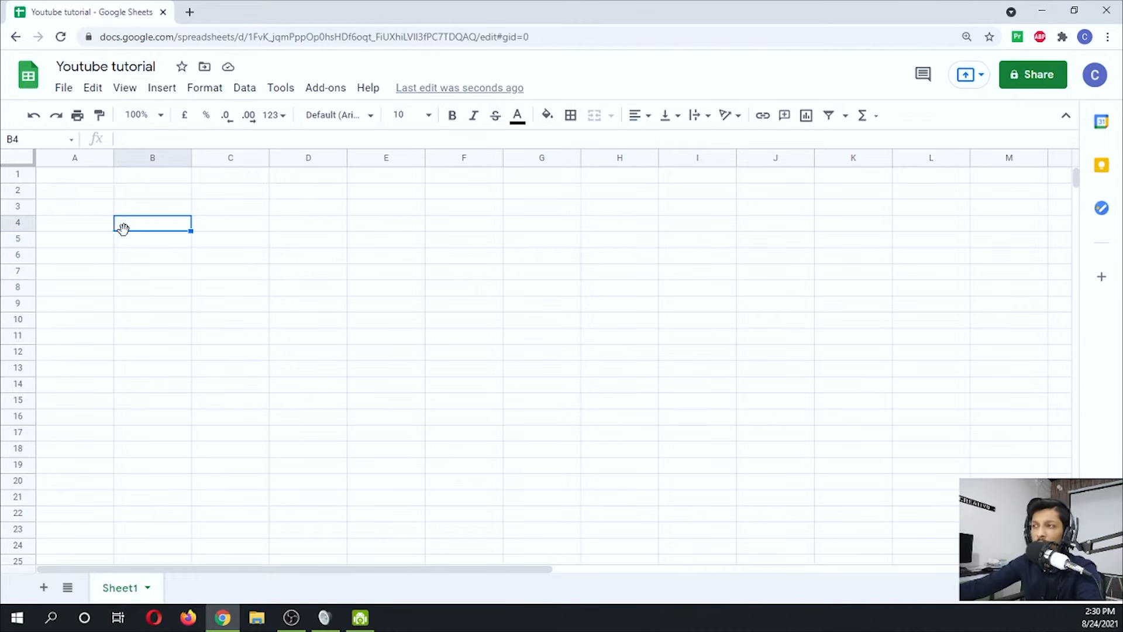
Step: Enter the column headers "Serial Number" in A1 and "Item Name" in B1
click(97, 182)
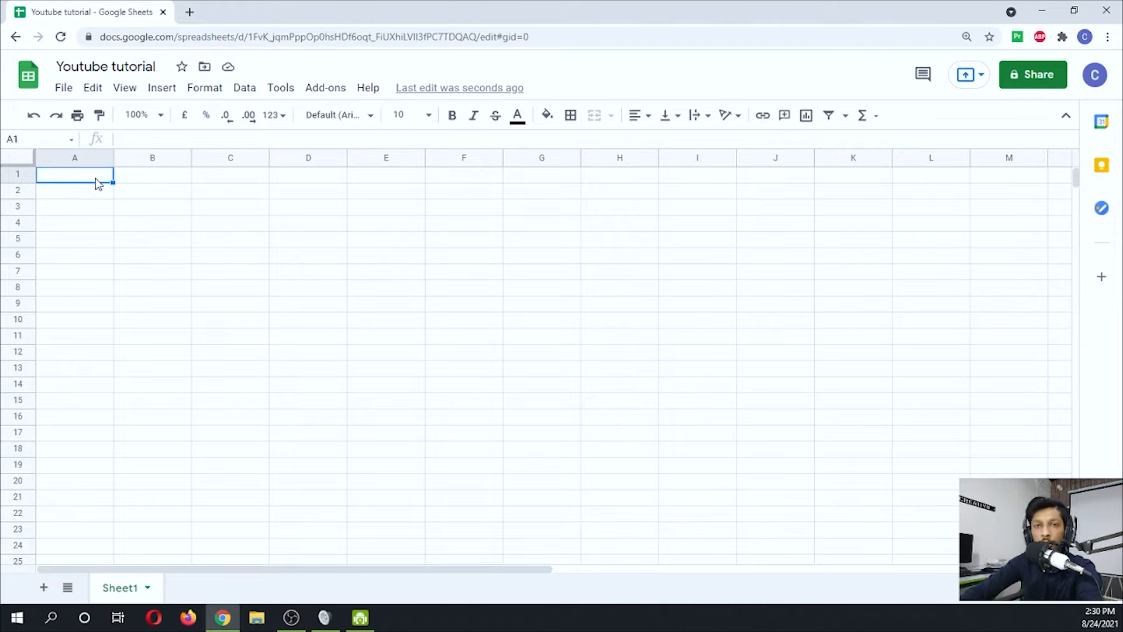
text(Serial)
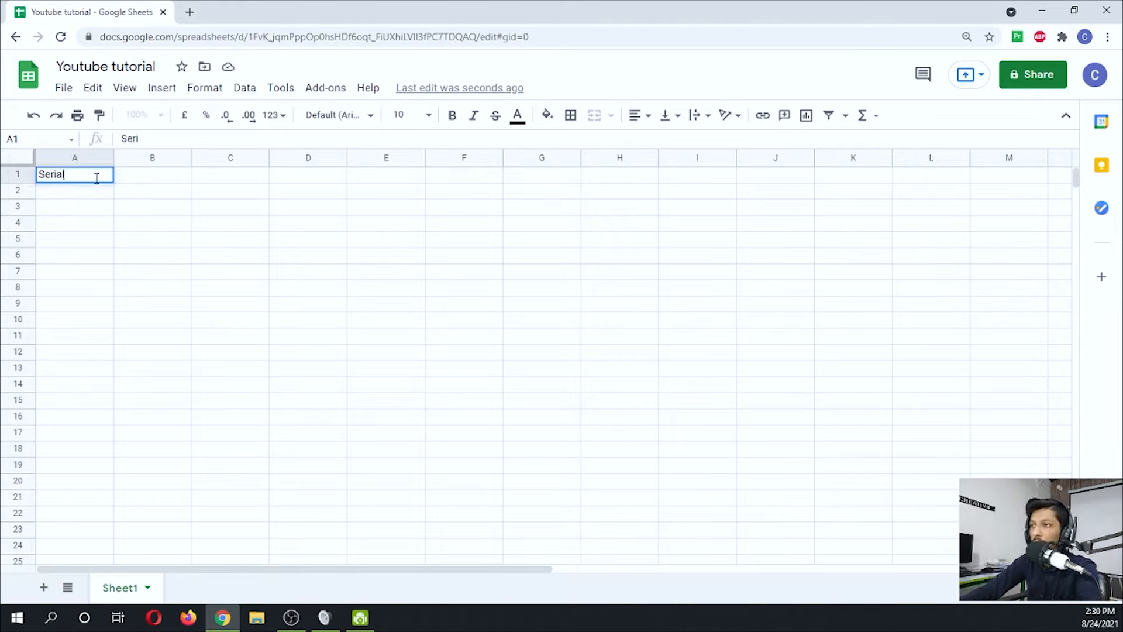
text( Number)
key(Return)
key(Up)
key(Right)
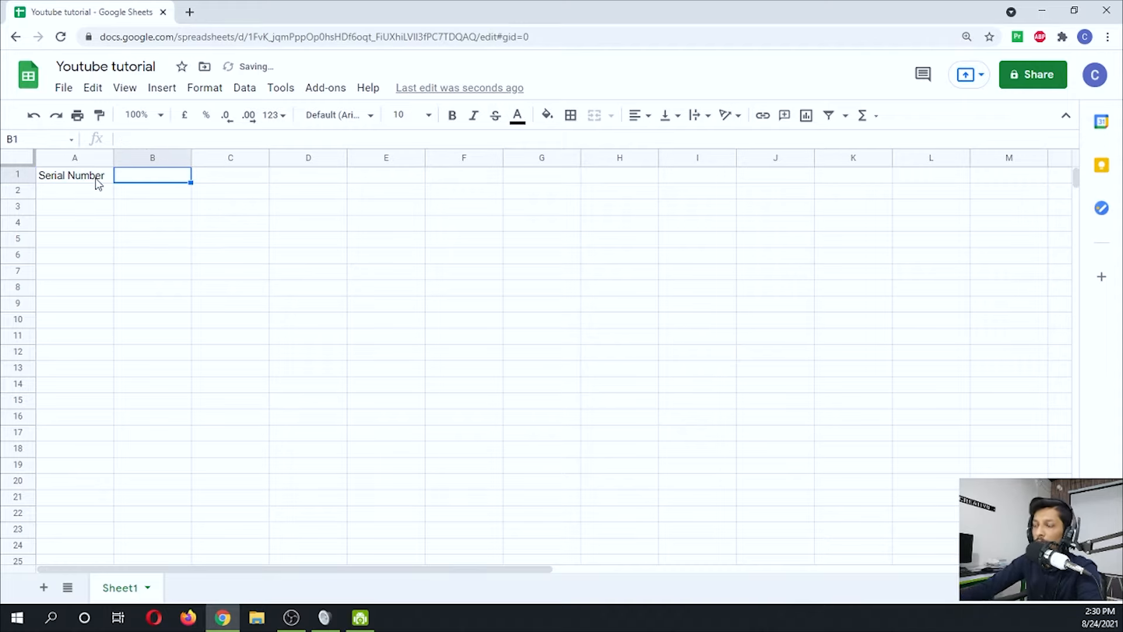
text(Item Name)
key(Return)
Step: Enter the column header "Item Price" in C1
key(Right)
key(Up)
text(Item pri)
key(BackSpace)
key(BackSpace)
key(BackSpace)
text(Price)
key(Tab)
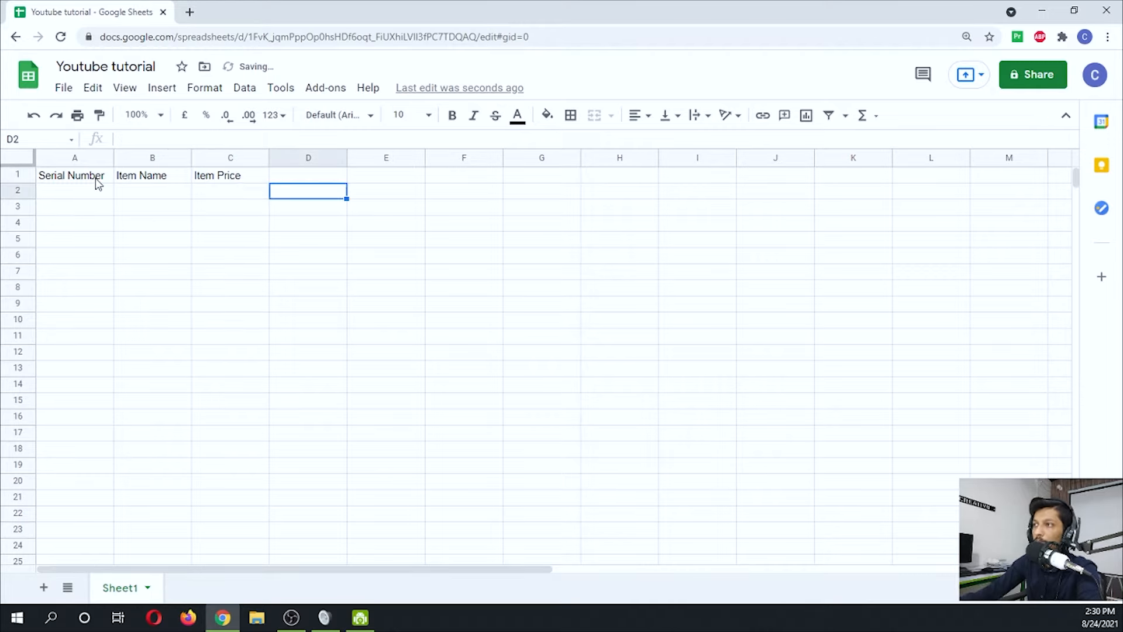
Step: Enter the column headers "Item Quantity" in D1 and "Total" in E1
text(Item Quantityu)
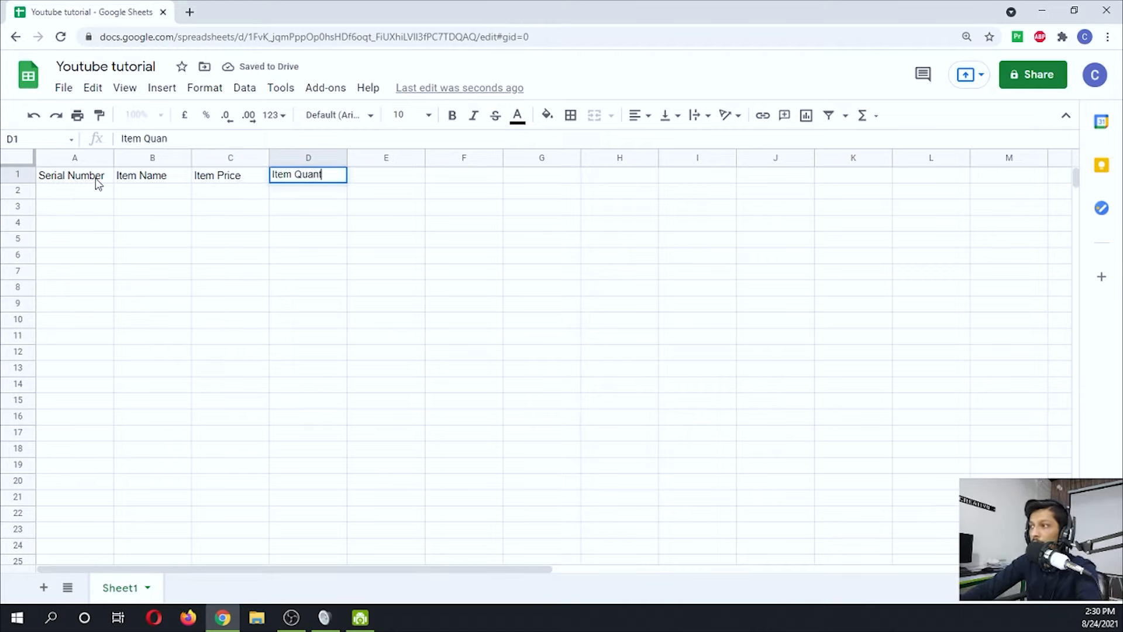
key(Tab)
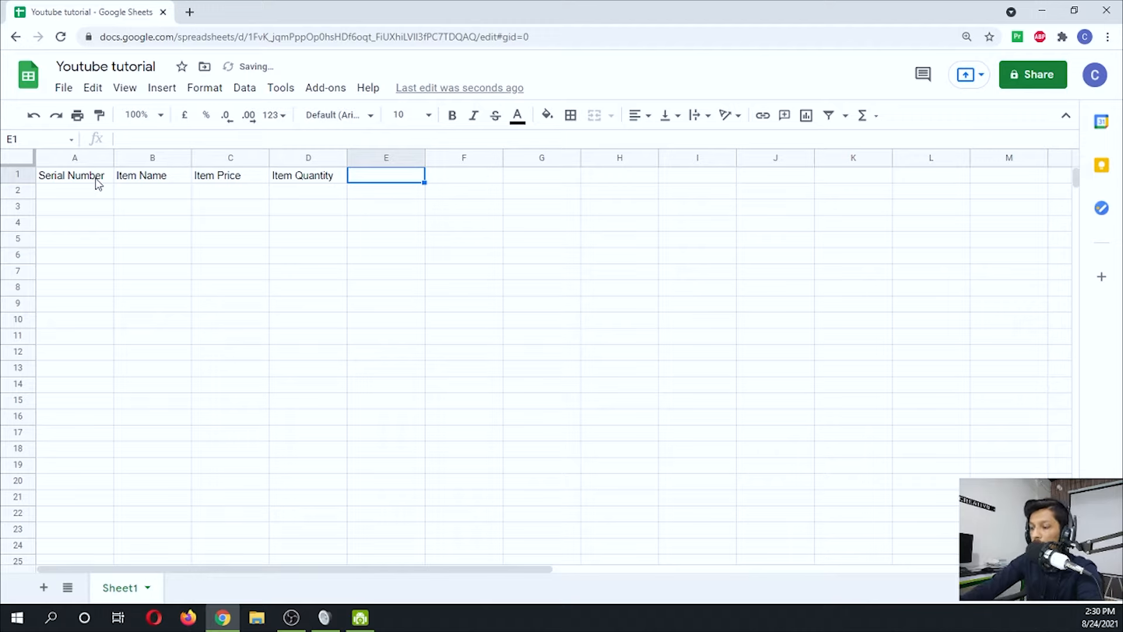
text(Total)
key(Return)
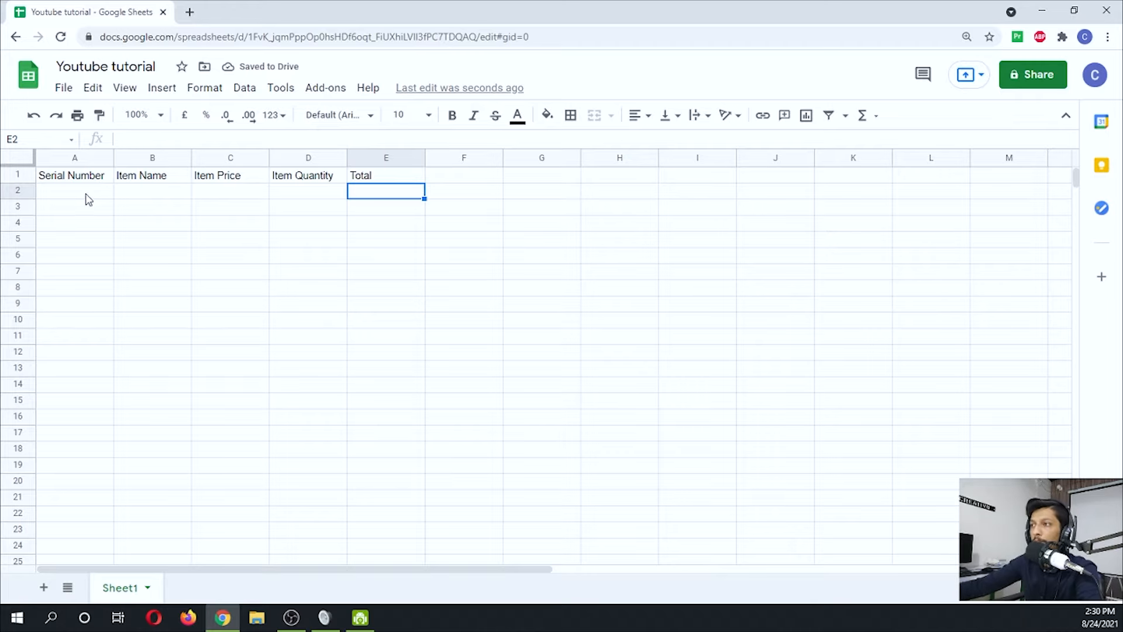
Step: Fill the Serial Number column with the numbers 1 to 6 in cells A3 to A8
click(141, 232)
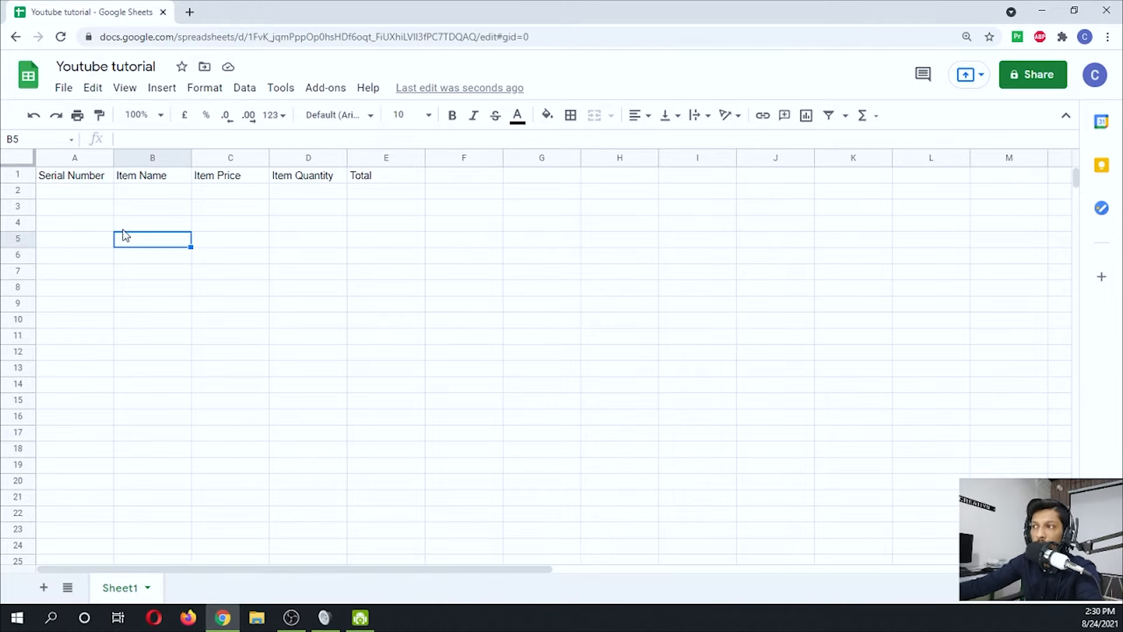
click(95, 217)
text(1)
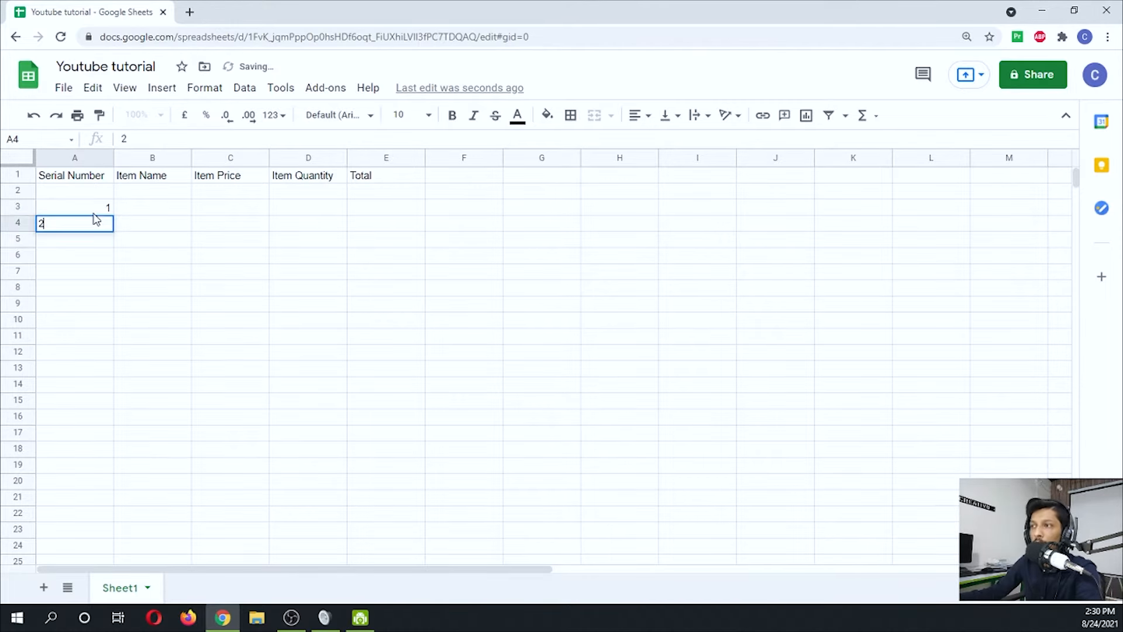
key(Return)
text(2)
key(Return)
text(3)
key(Return)
text(4 5)
key(Return)
text(6)
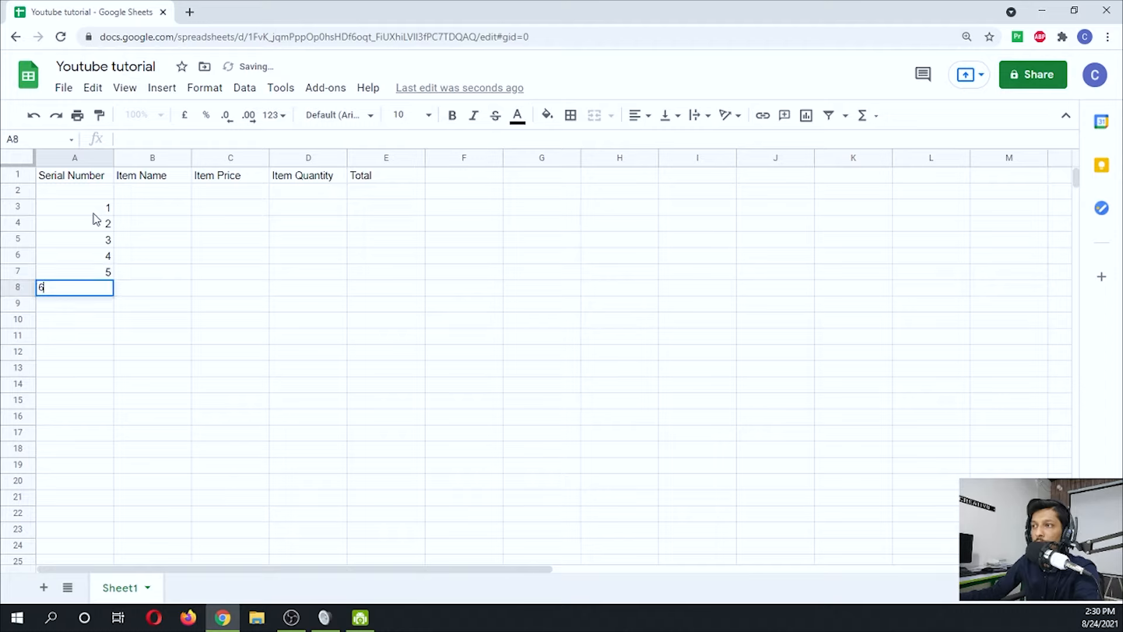
key(Return)
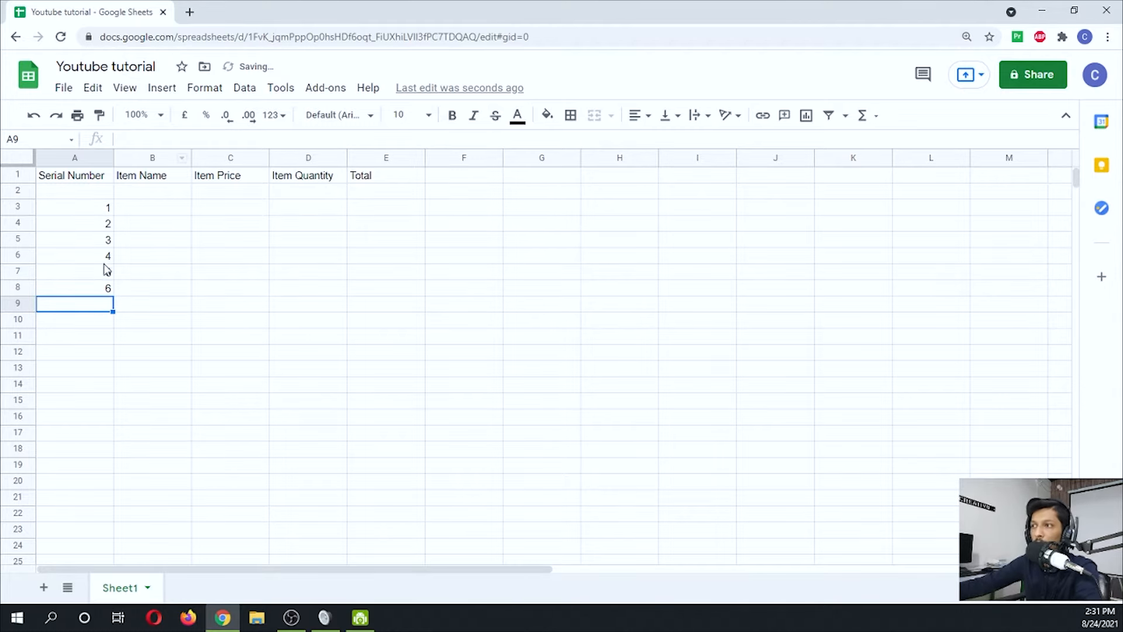
Step: Enter the item names "Pencil", "Paper A4", "Paper A3" and "Chalk" in cells B3 to B6
click(150, 207)
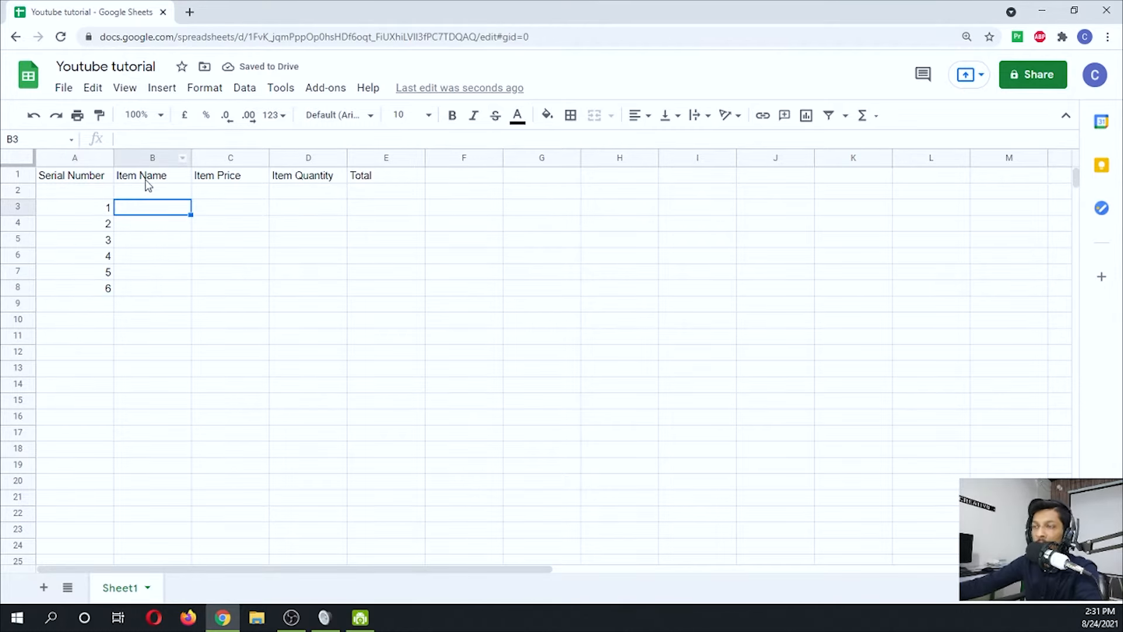
text(Pen)
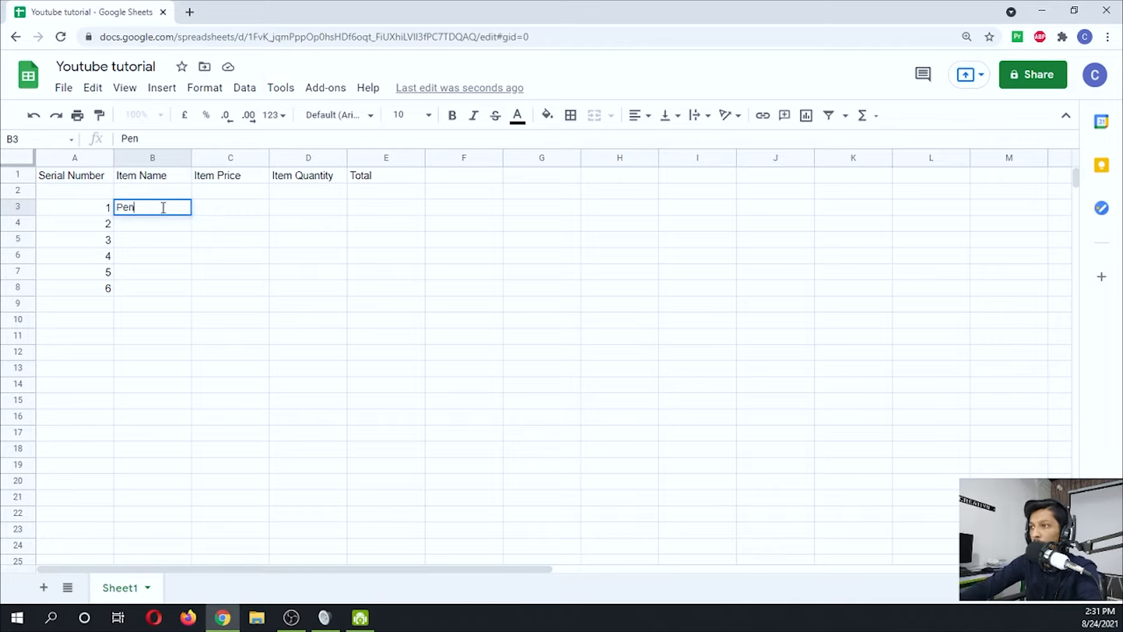
text(cil)
key(Return)
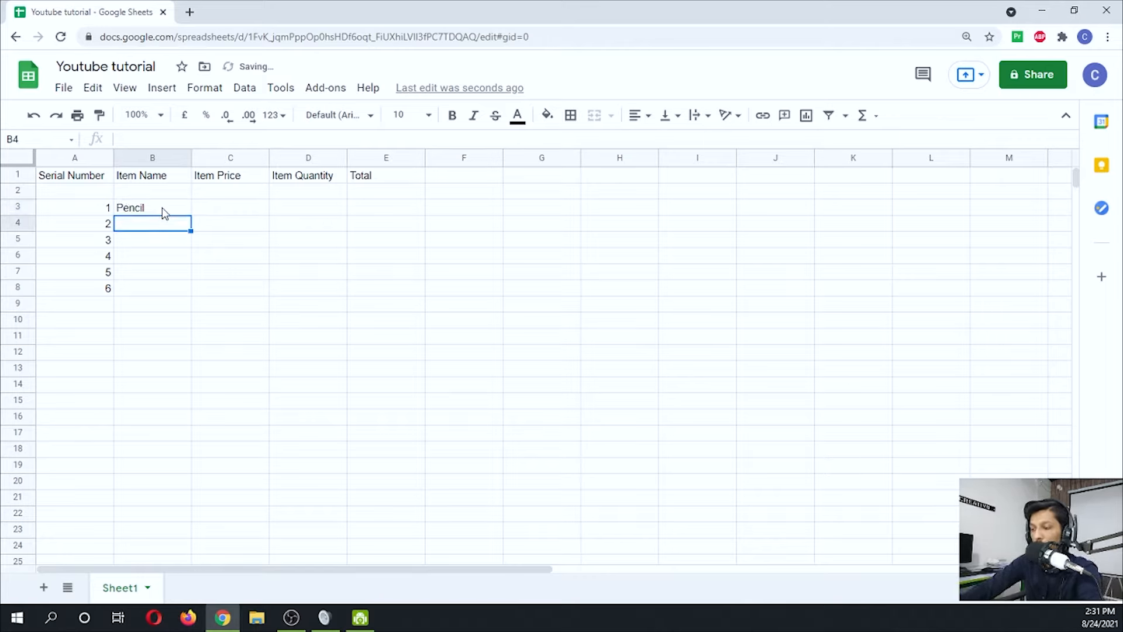
text(Paper A4)
key(Return)
text(Paper A3)
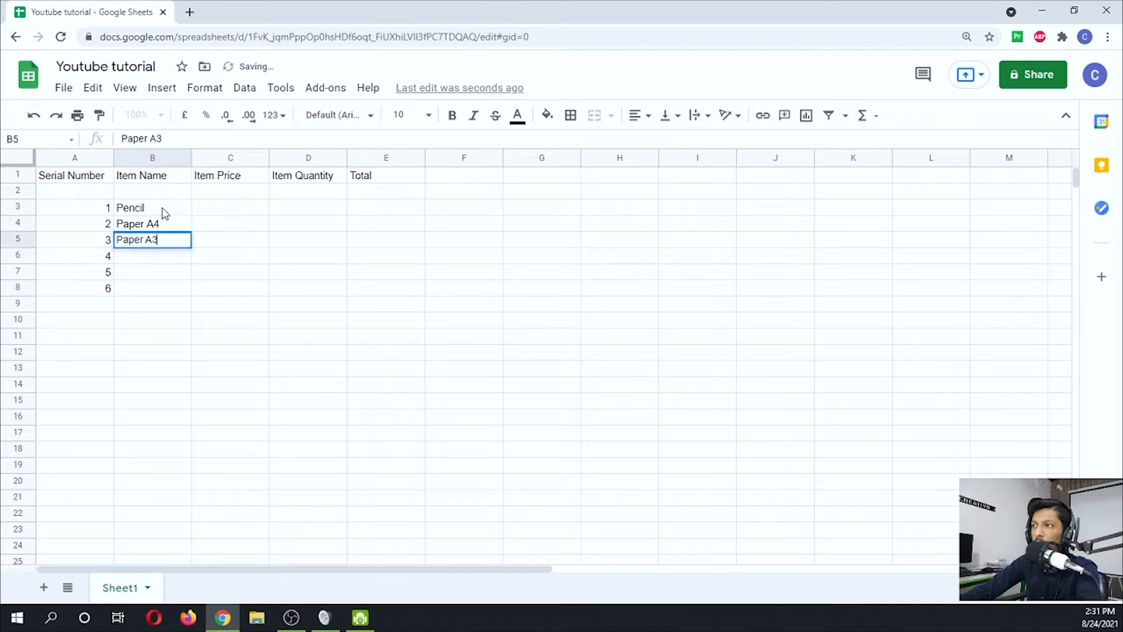
key(Return)
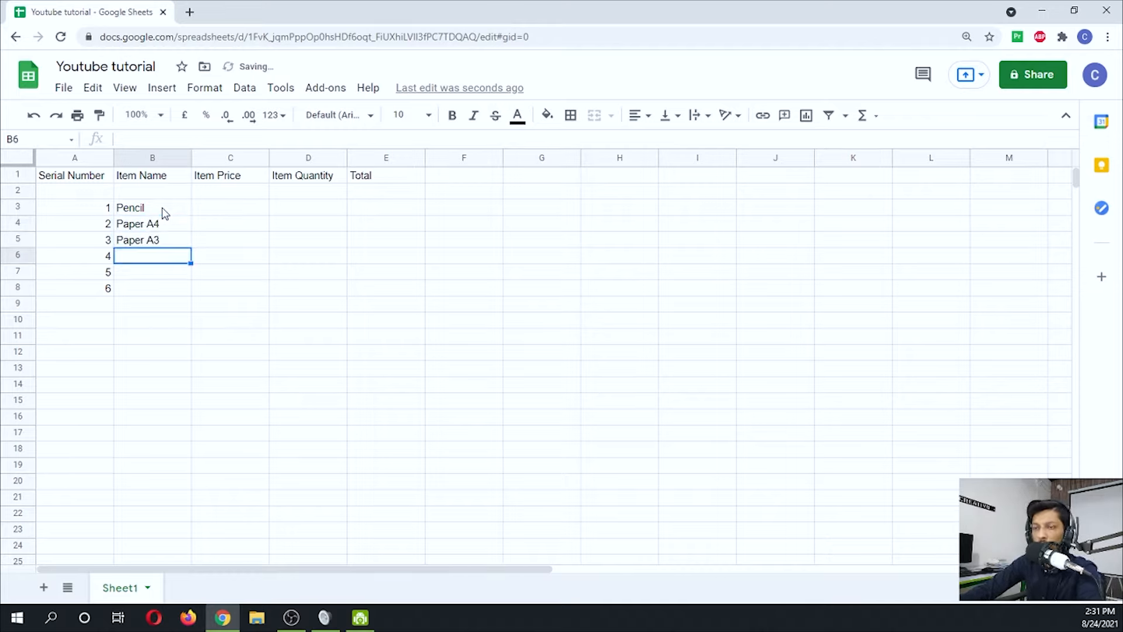
text(Chalk)
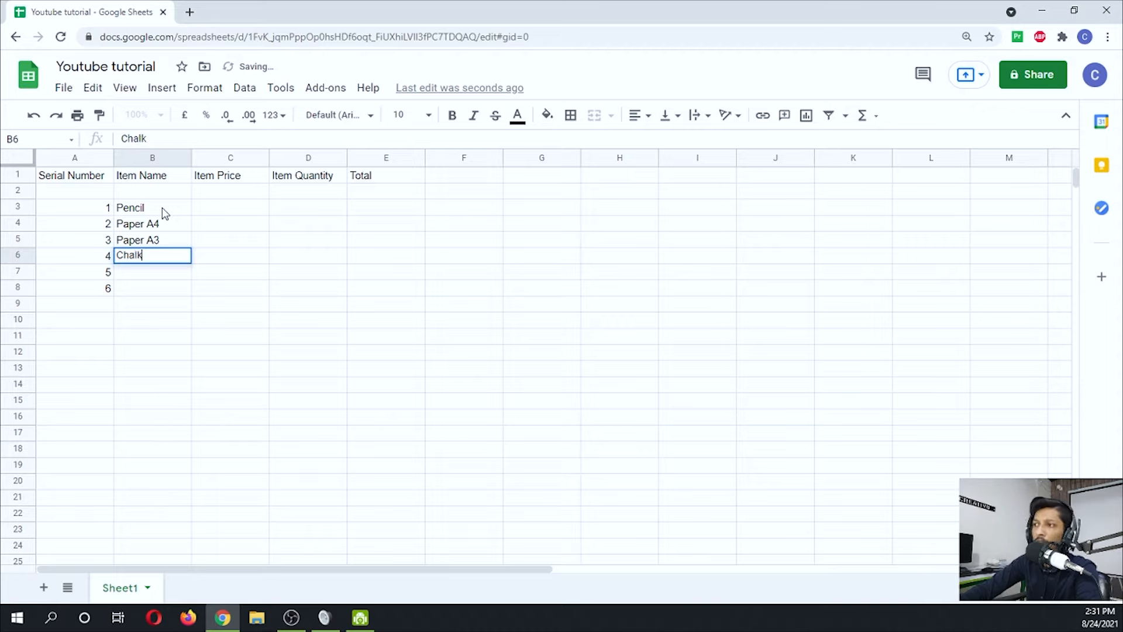
key(Return)
Step: Enter the item names "Markers" in B7 and "Pens" in B8
text(Merks)
key(BackSpace)
key(BackSpace)
key(BackSpace)
key(BackSpace)
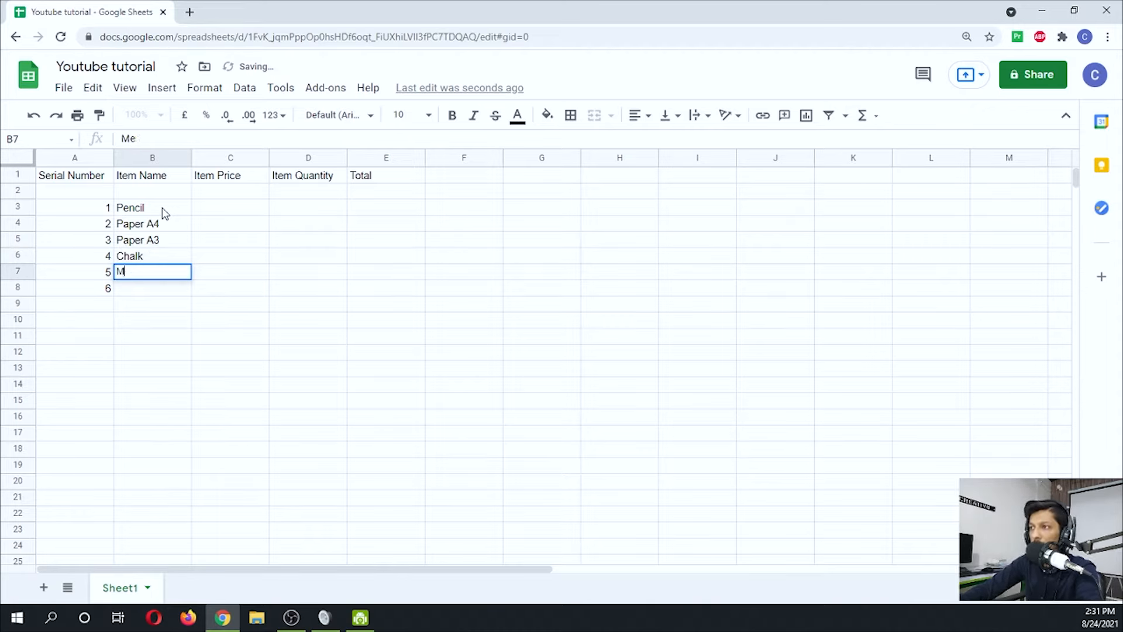
text(arket)
key(BackSpace)
text(ers)
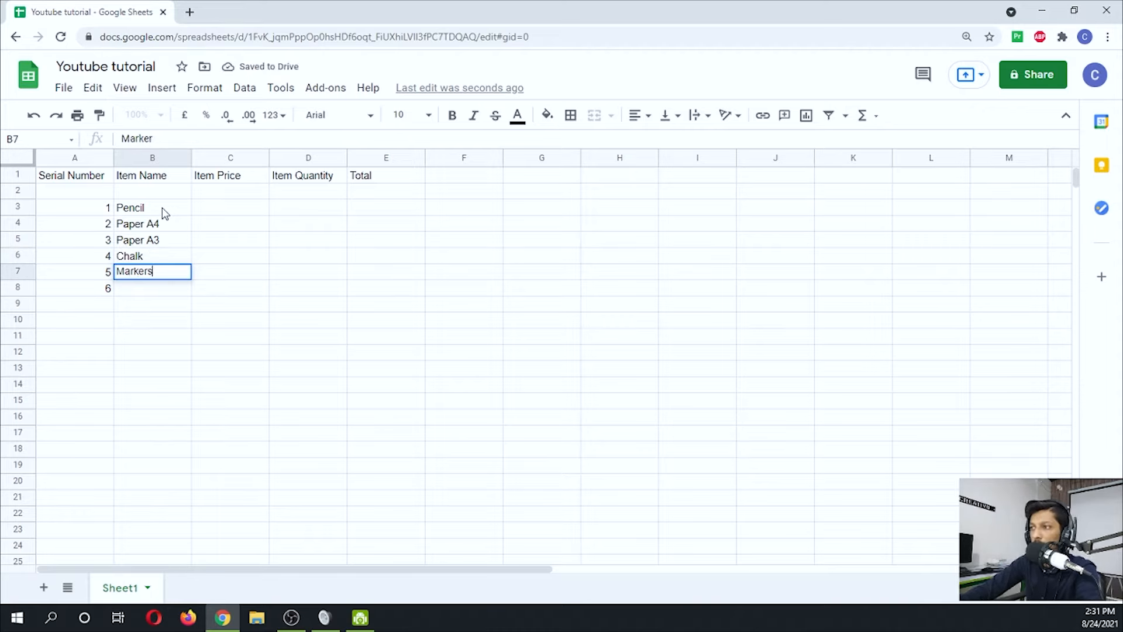
key(Return)
text(Pens)
key(Return)
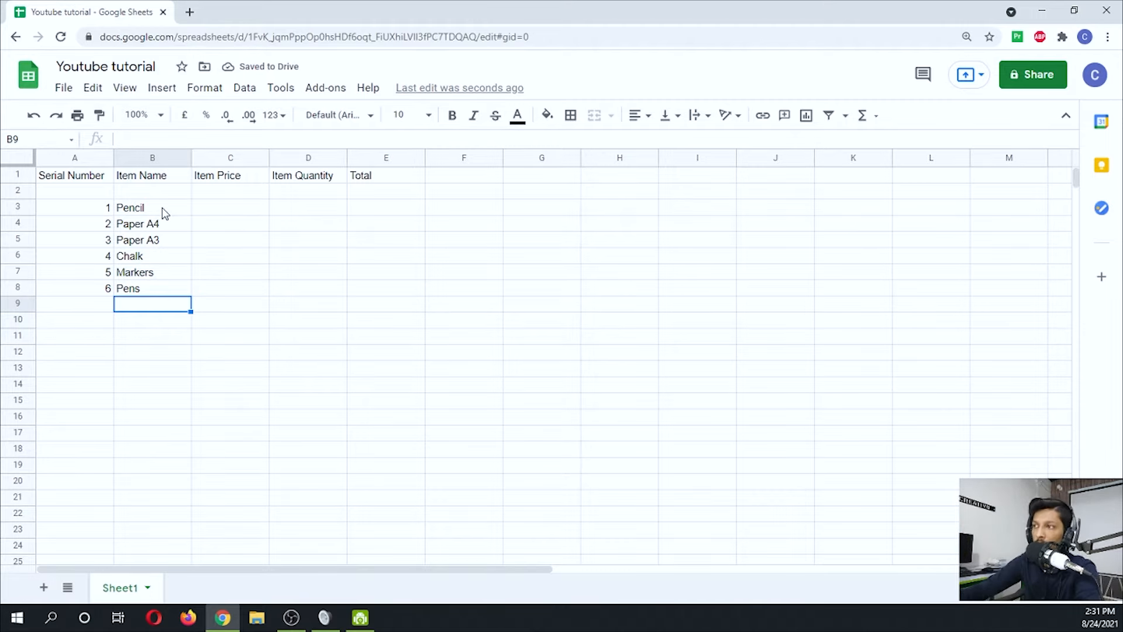
Step: Enter the item prices 10 for Pencil, 3 for Paper A4 and 5 for Paper A3 in cells C3 to C5
key(Up)
key(Right)
key(Up)
key(Up)
key(Up)
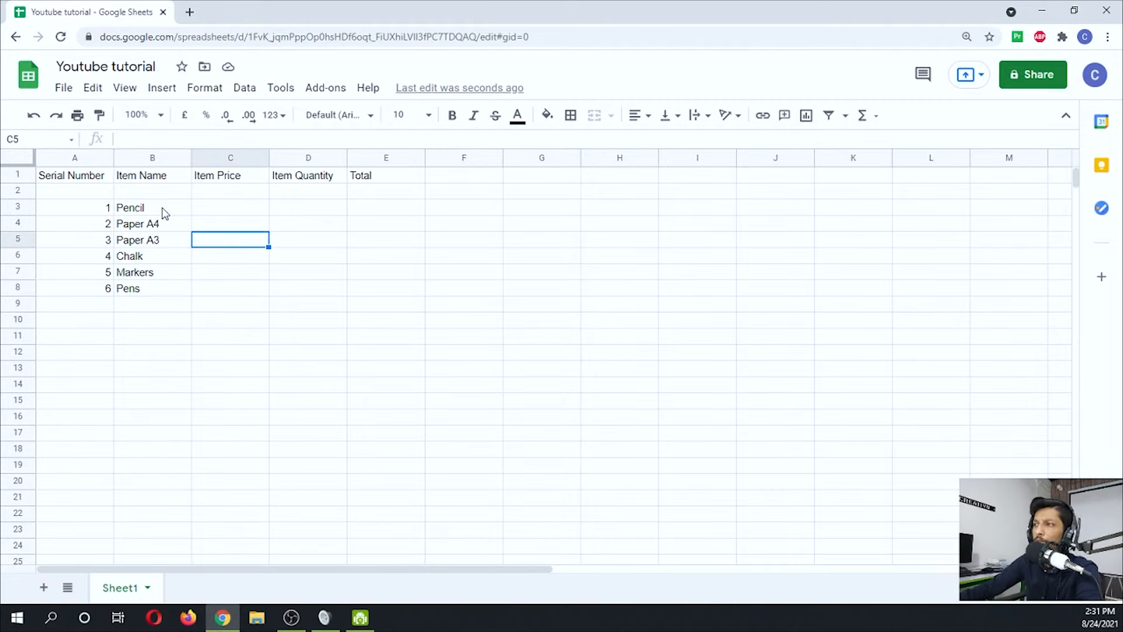
key(Up)
key(Up)
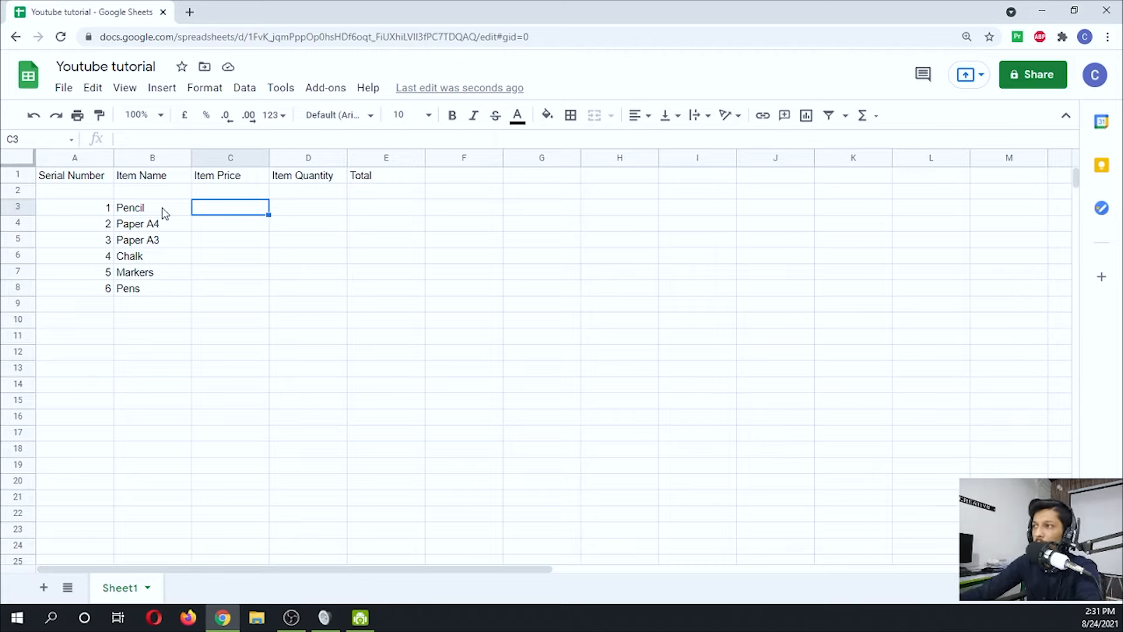
text(10)
key(Return)
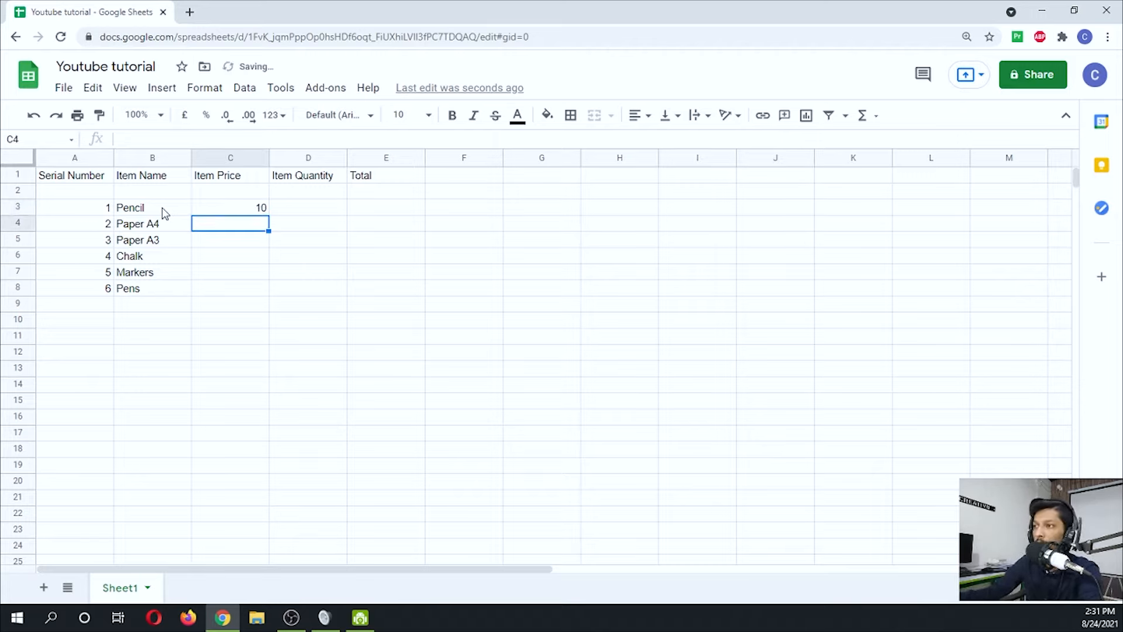
text(3)
key(Return)
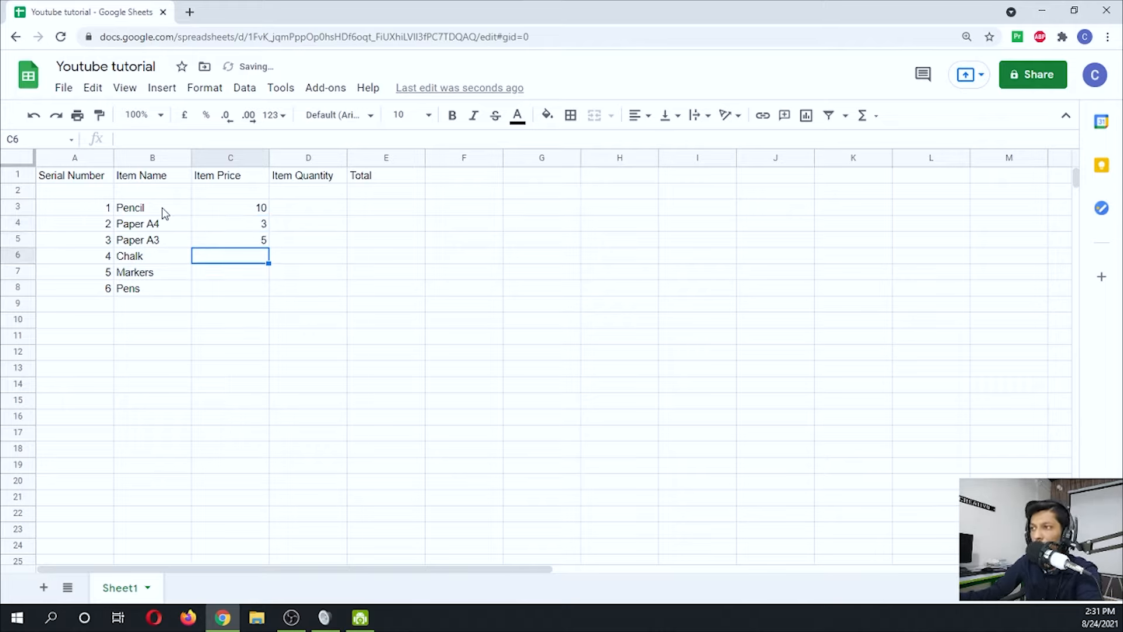
Step: Enter the item prices 5 for Chalk, 15 for Markers and 30 for Pens in cells C6 to C8
text(5)
key(Return)
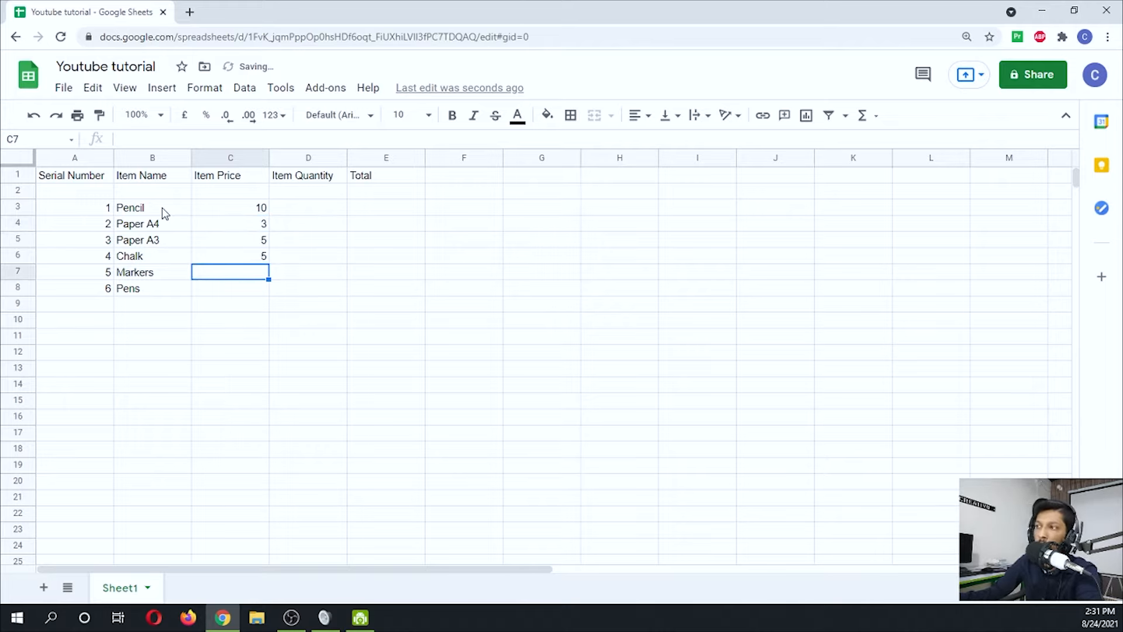
text(0)
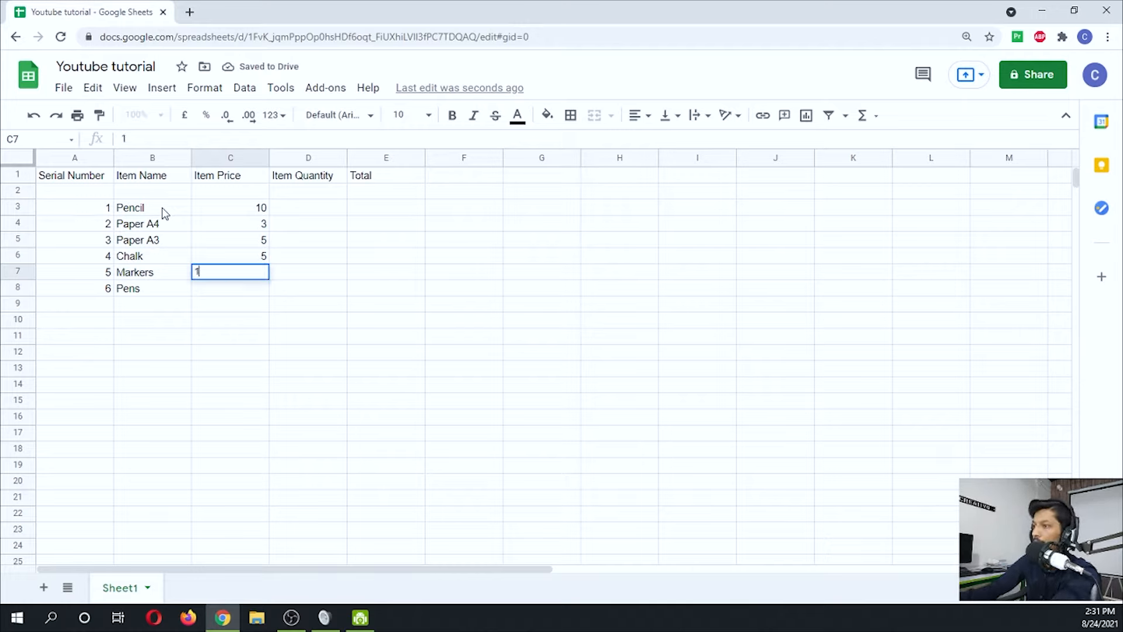
text(5)
key(Return)
text(30)
key(Return)
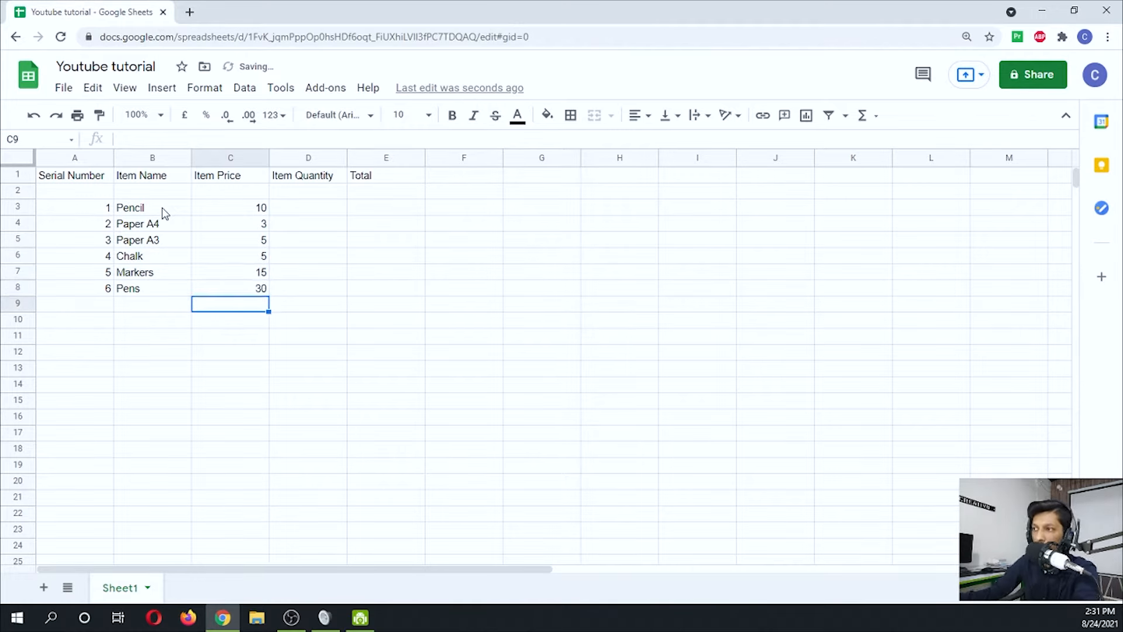
Step: Enter the item quantities 3 for Pencil, 10 for Paper A4 and 10 for Paper A3 in cells D3 to D5
click(296, 212)
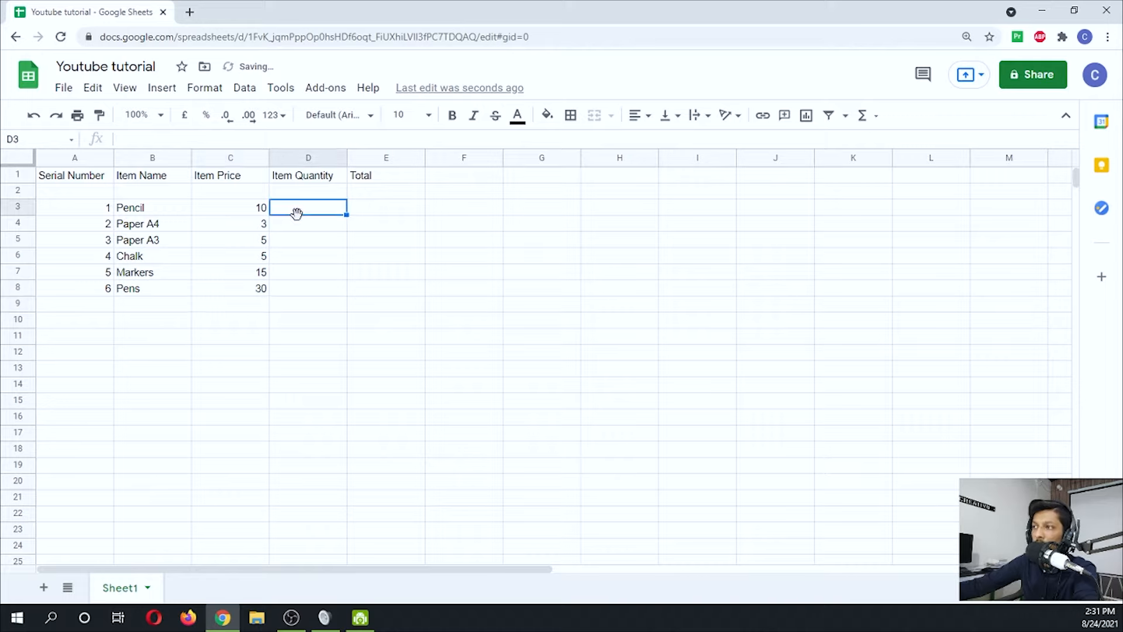
text(3)
key(Return)
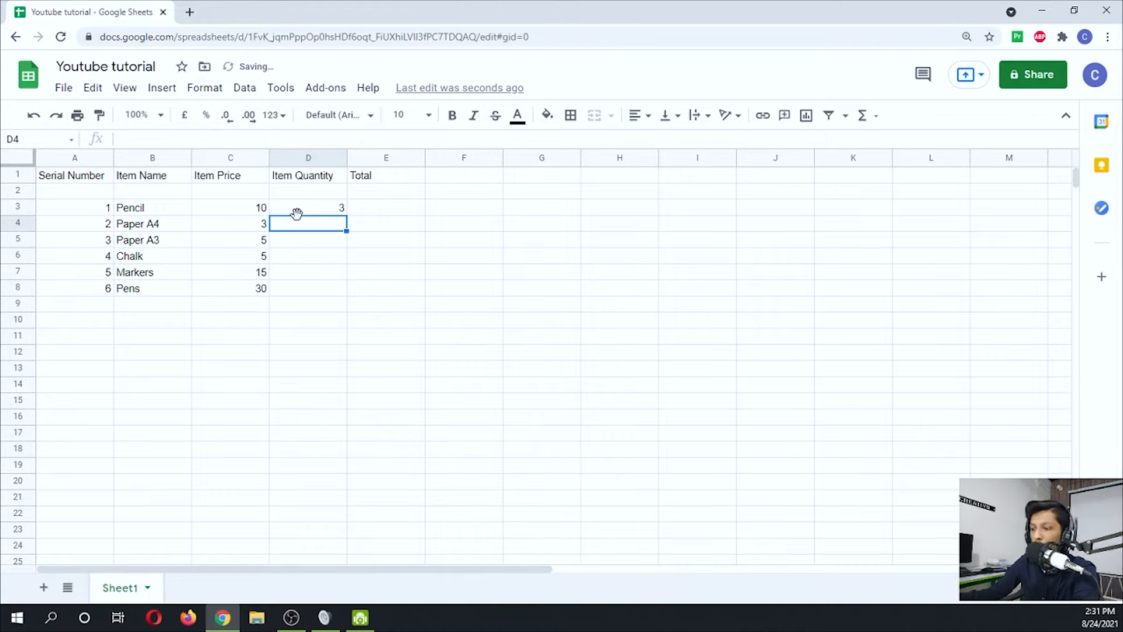
text(10)
key(Return)
text(10)
key(Return)
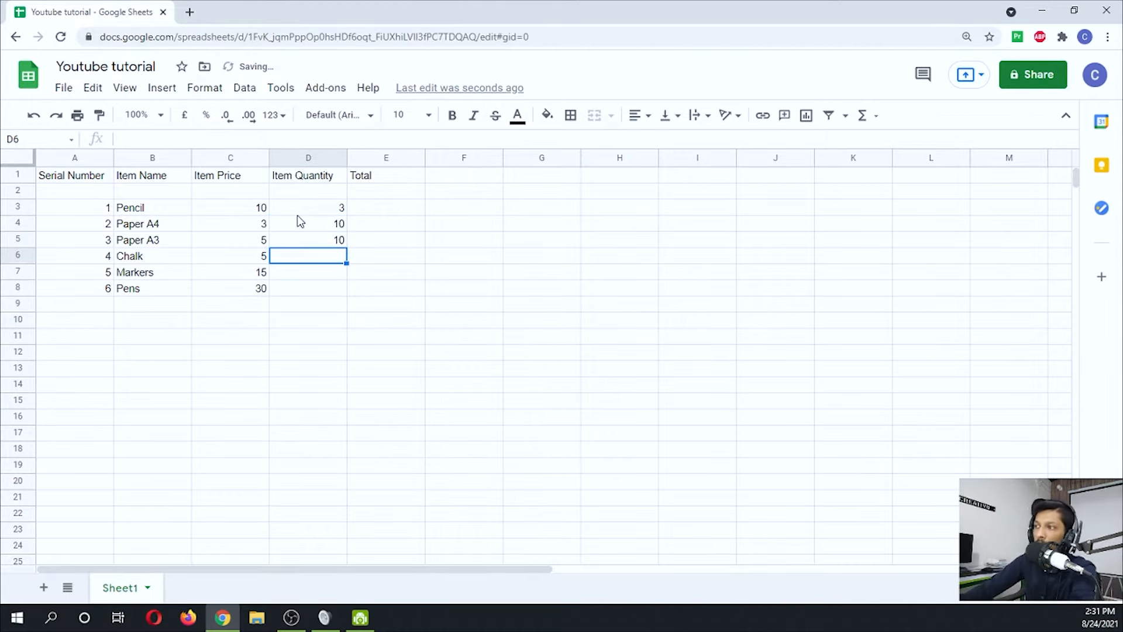
Step: Enter the item quantities 3 for Chalk, 2 for Markers and 1 for Pens in cells D6 to D8
text(3)
key(Return)
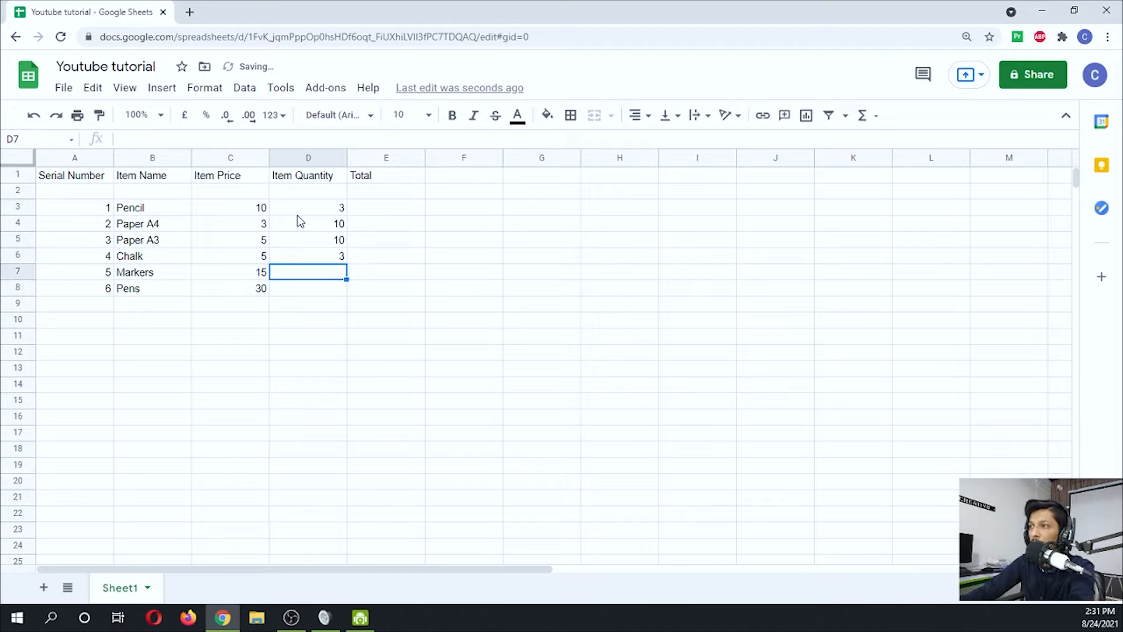
text(2)
key(Return)
text(1)
key(Return)
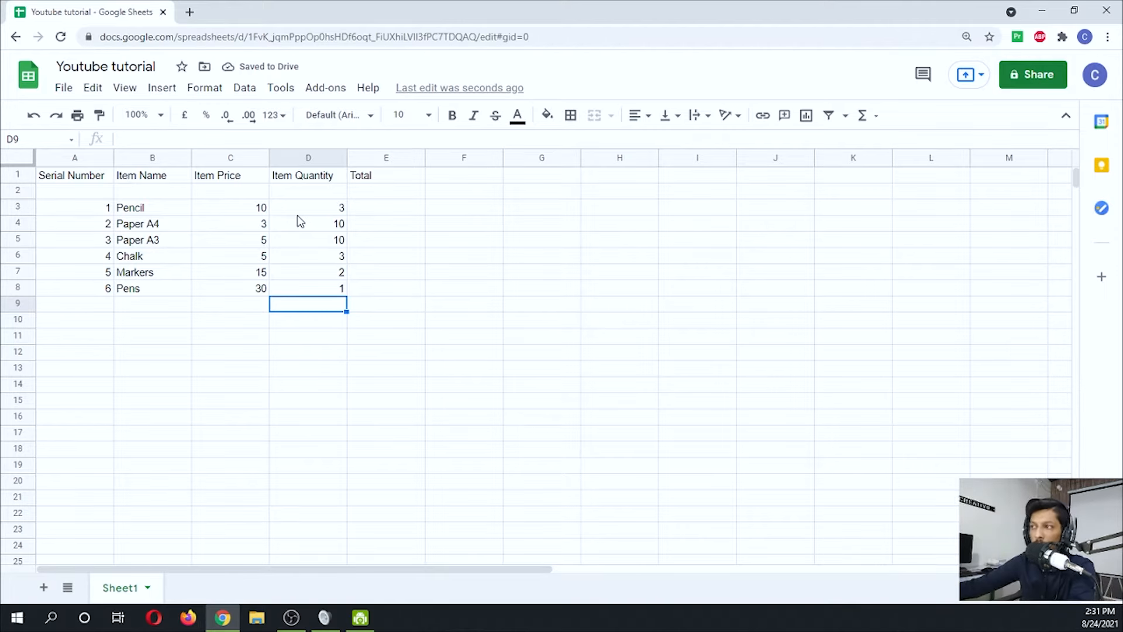
Step: Try entering the Pencil total as the plain value 30 in E3, and clear the cell
click(394, 217)
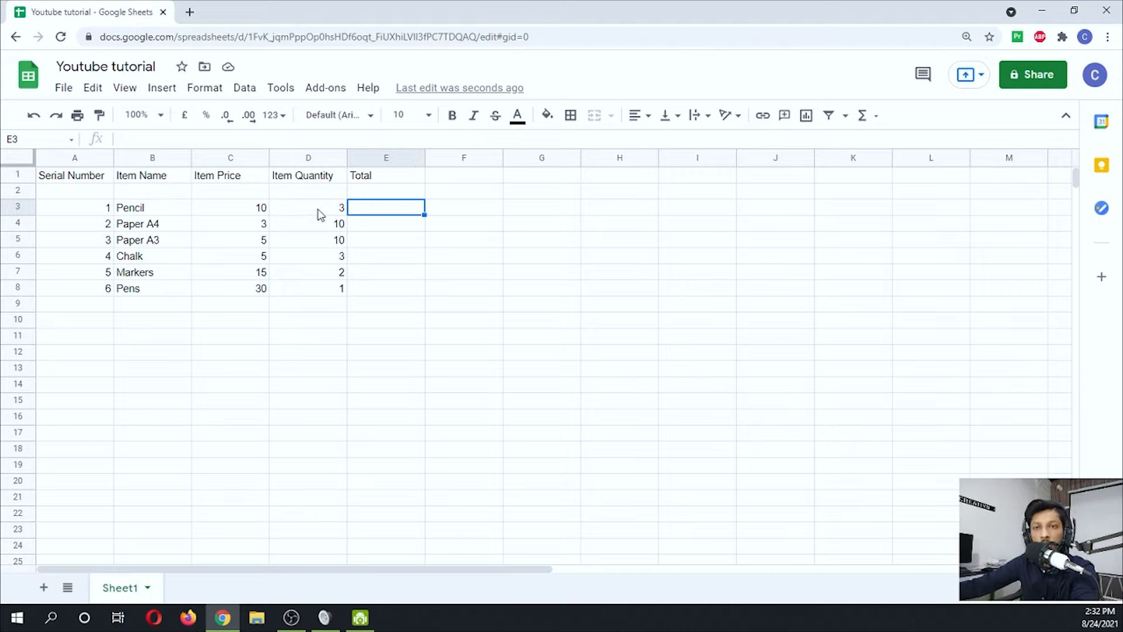
text(=C3*D3)
key(Return)
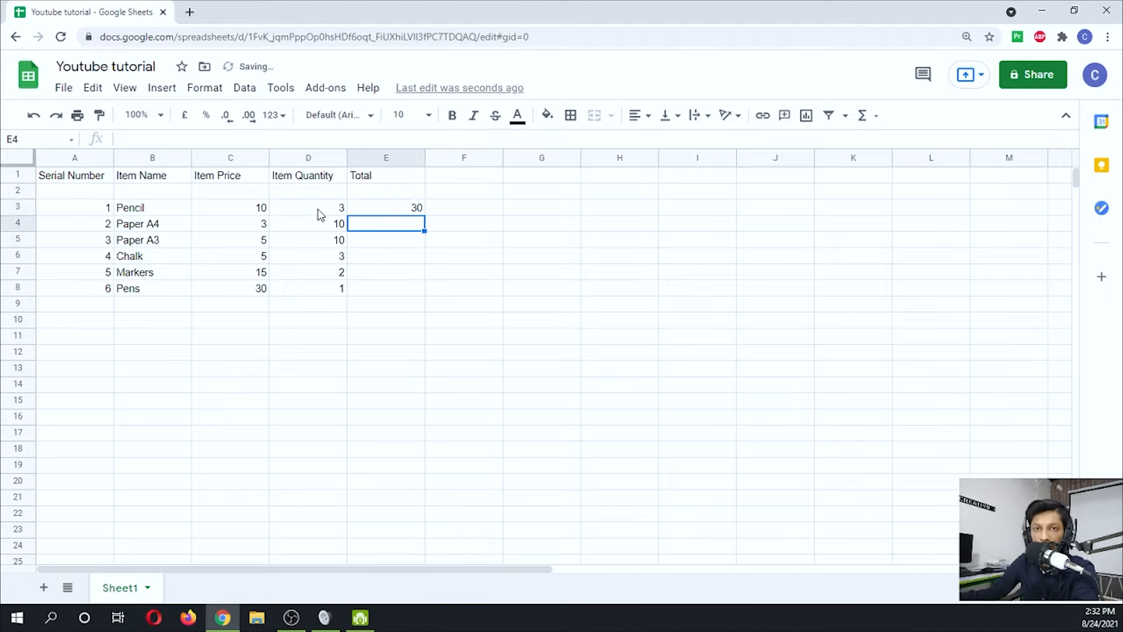
key(Up)
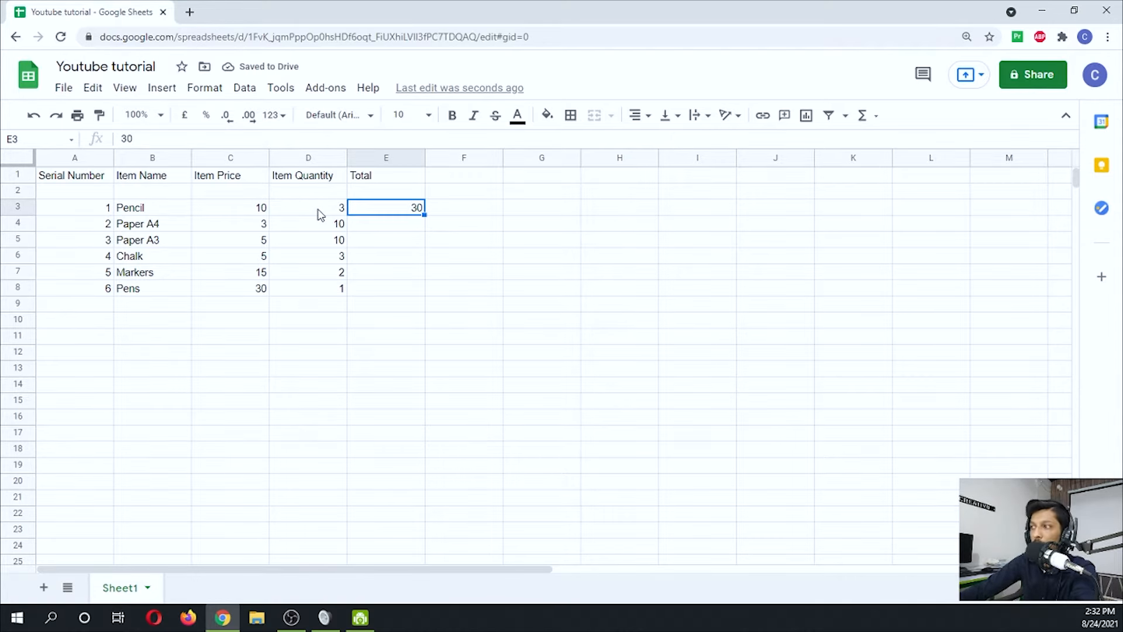
key(Delete)
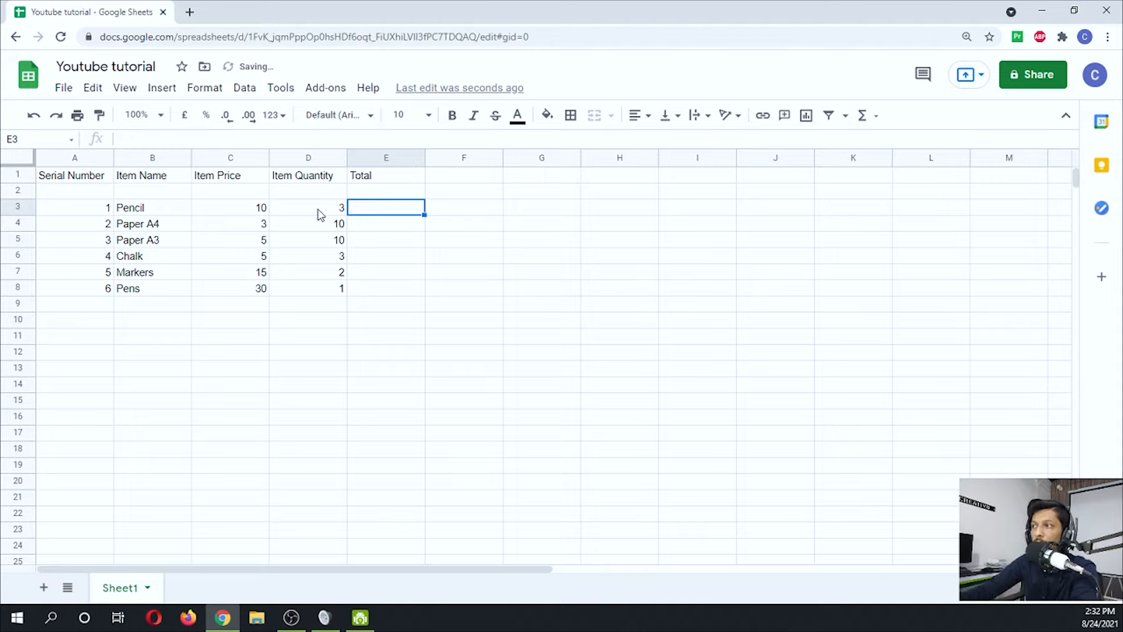
Step: Calculate the Pencil total in E3 with the formula =D3*C3, and dismiss the auto-fill suggestion
key(Left)
key(Right)
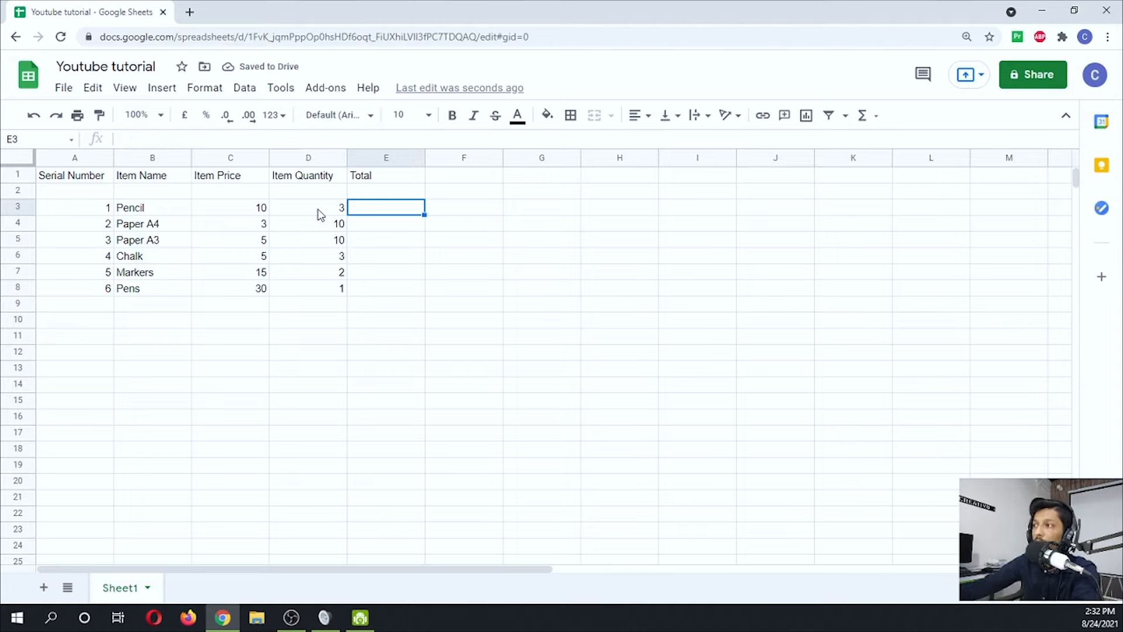
text(=)
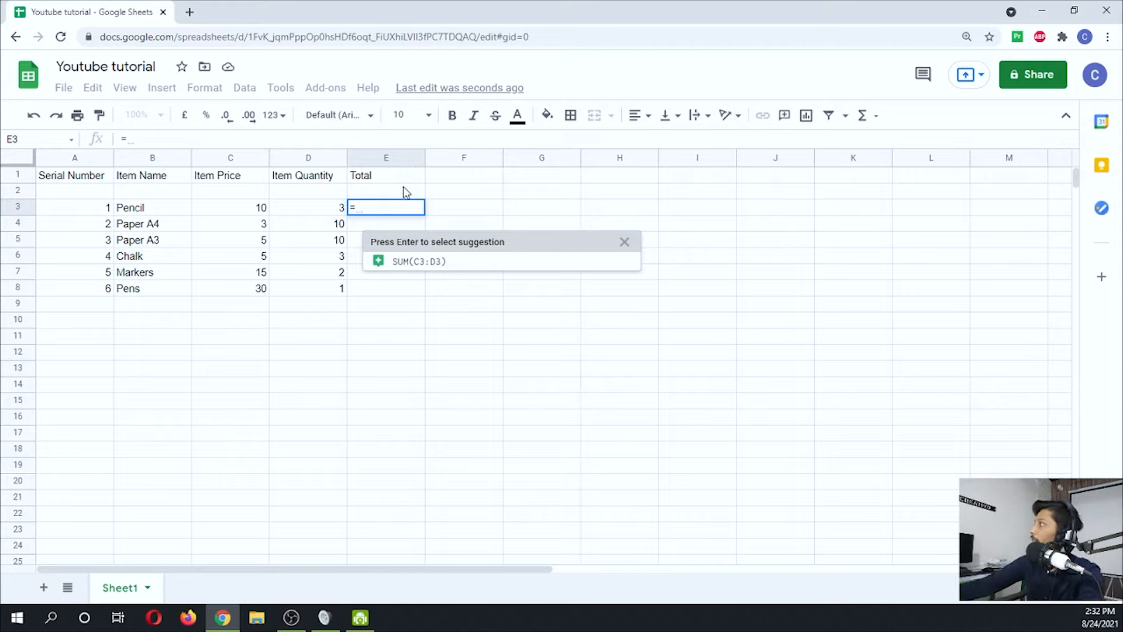
click(326, 210)
text(*)
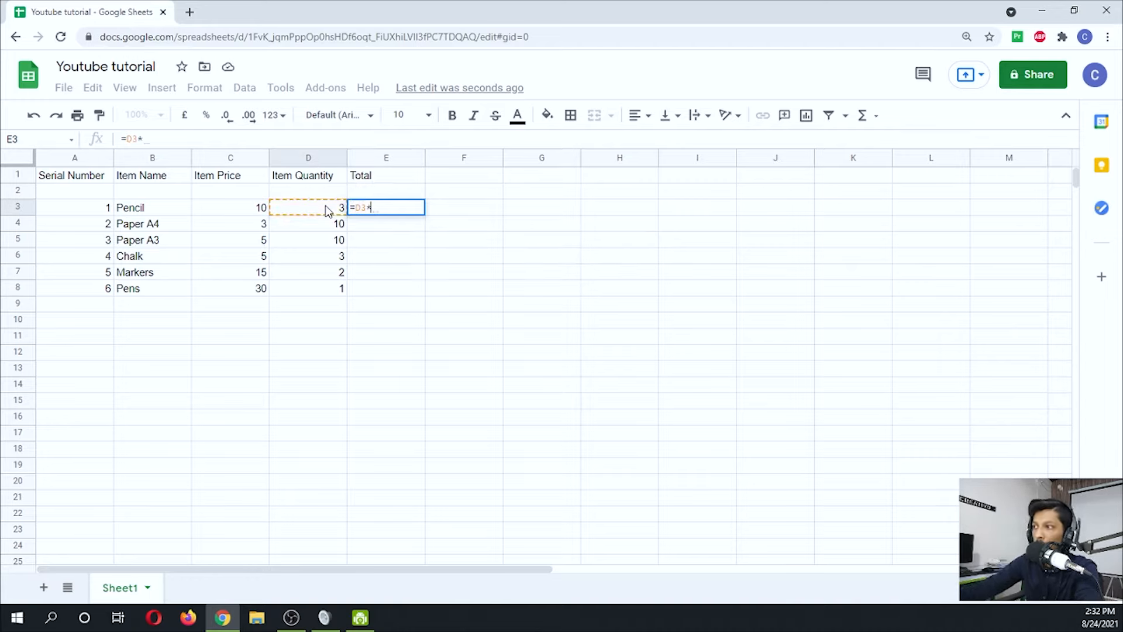
click(256, 210)
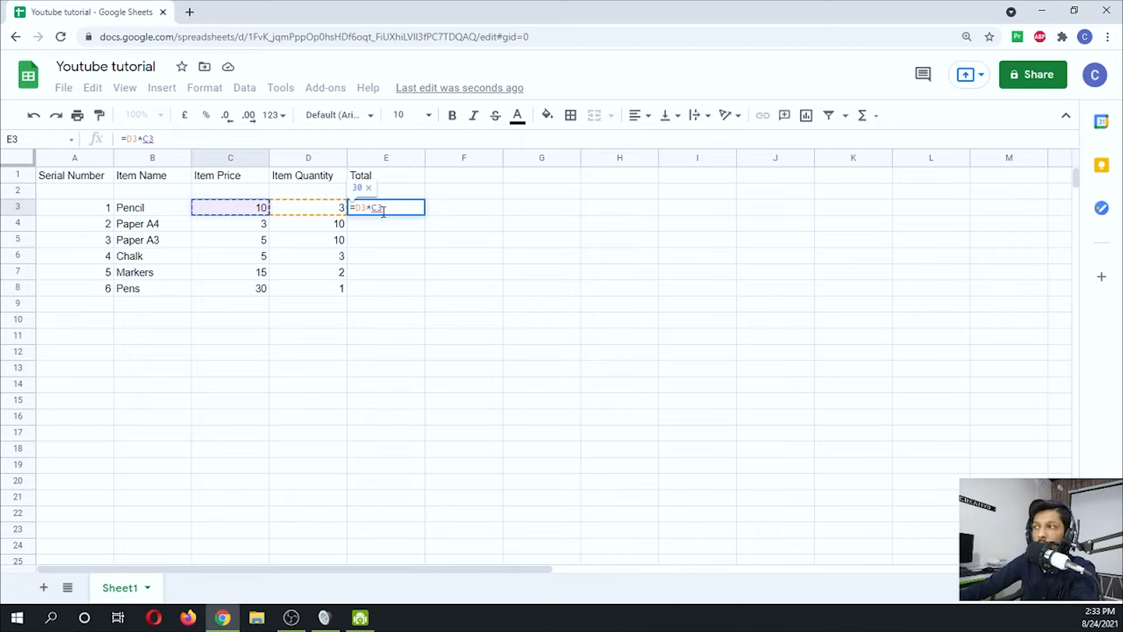
key(Return)
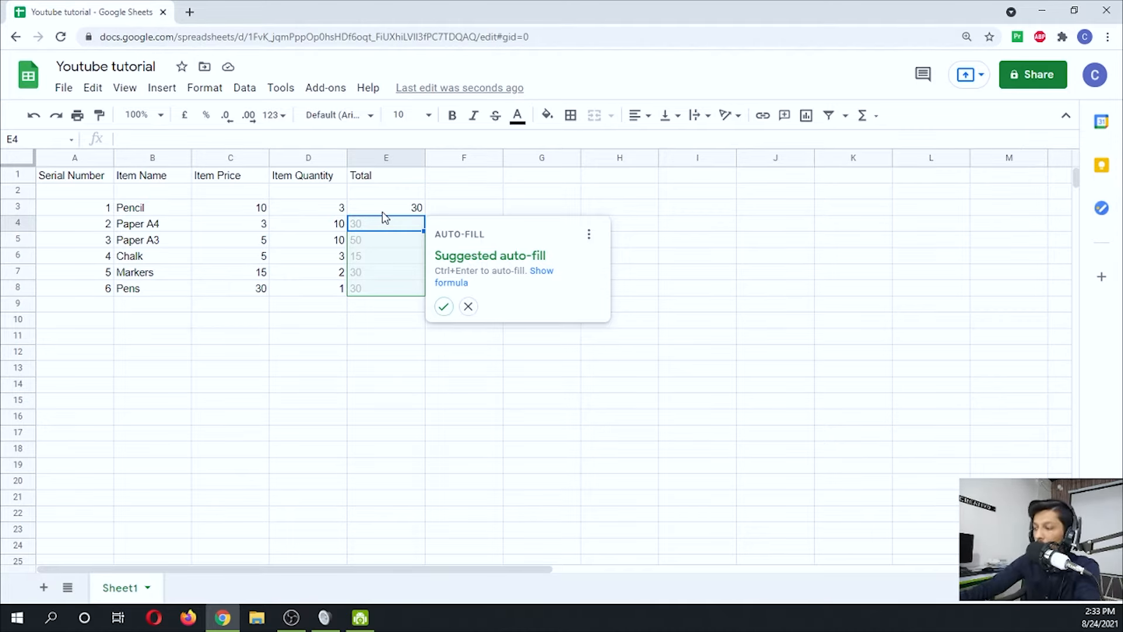
key(Escape)
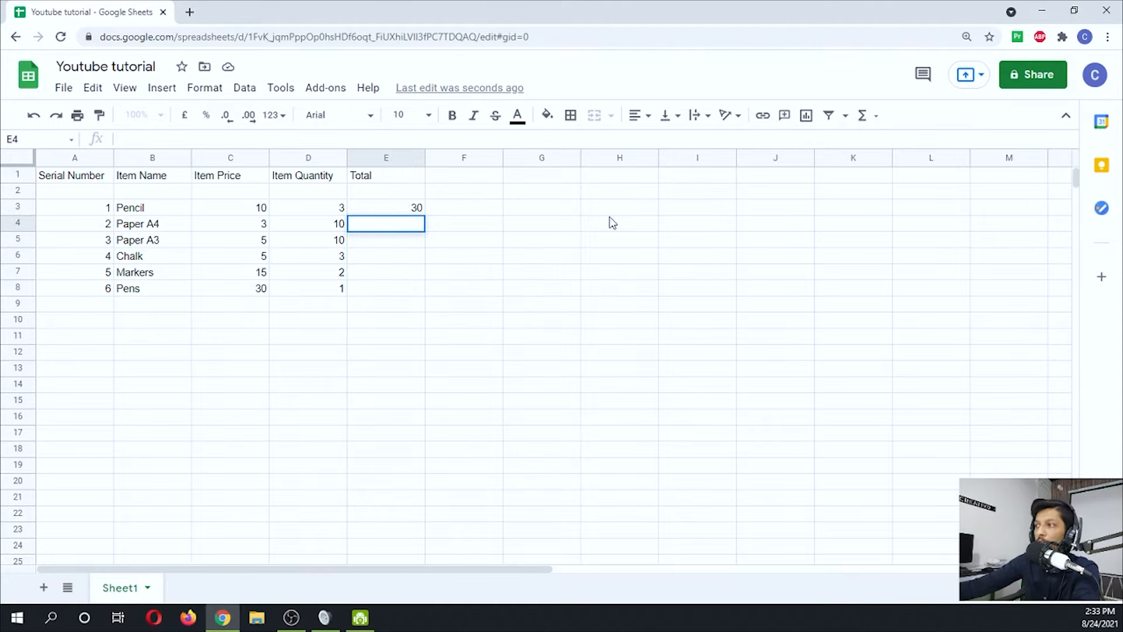
Step: Fill the total formula from E3 down through E8 for the remaining items
drag(443, 224, 438, 240)
click(417, 212)
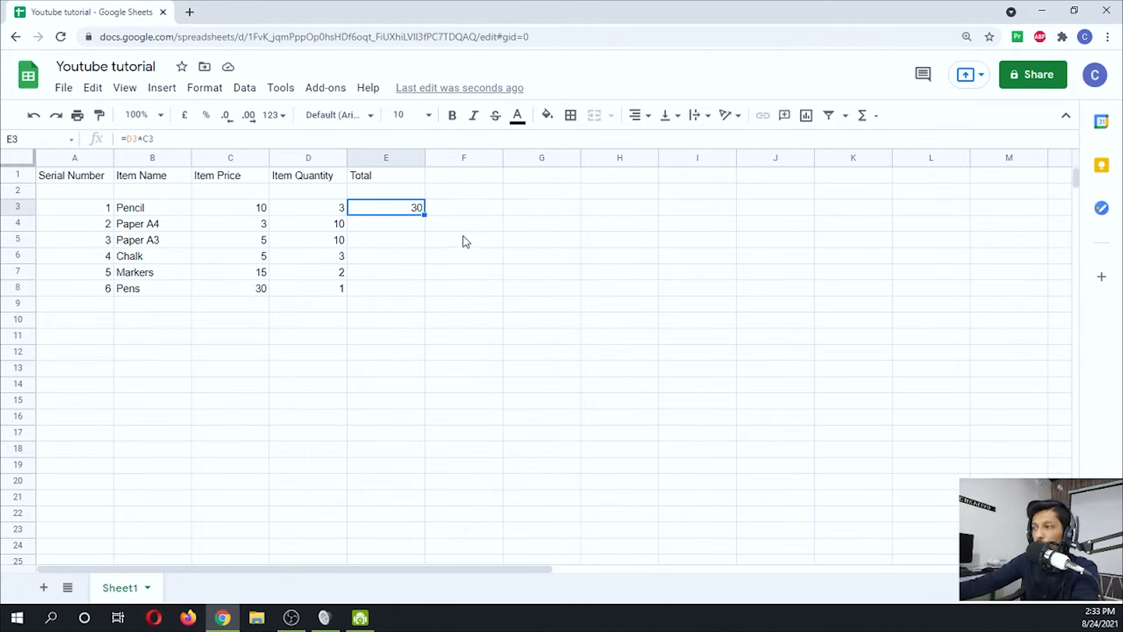
click(462, 237)
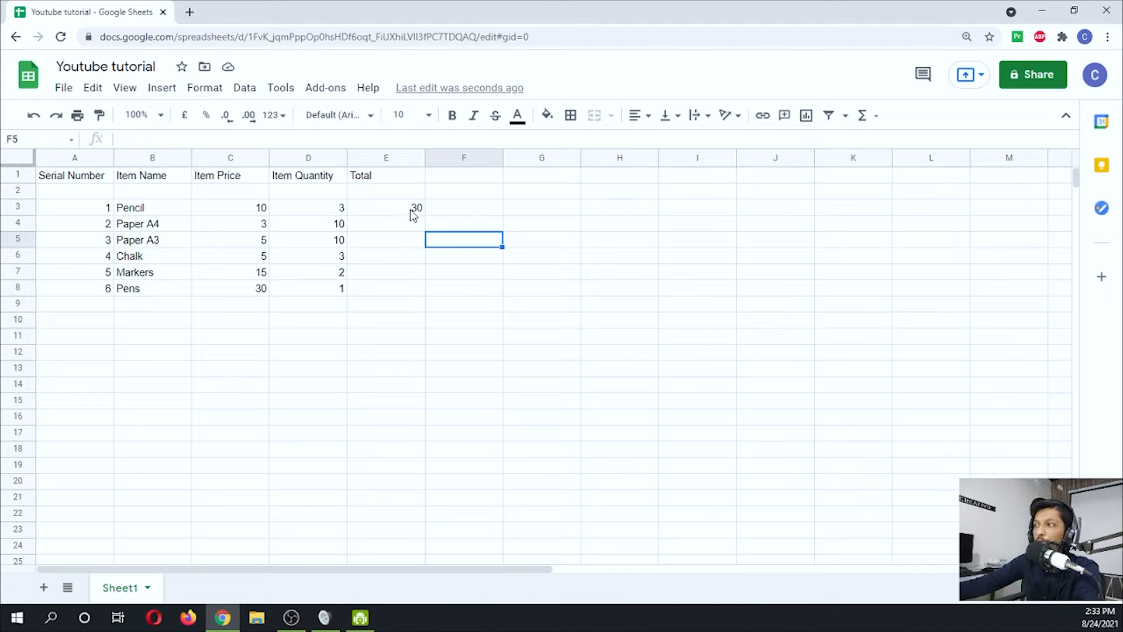
click(422, 210)
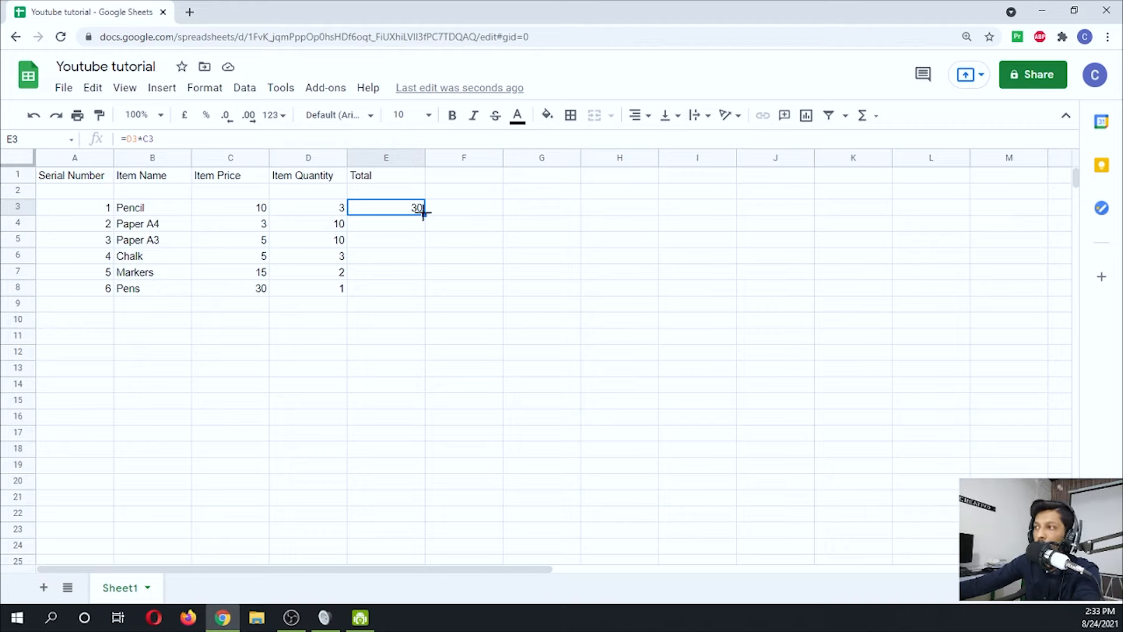
drag(424, 215, 417, 290)
click(475, 241)
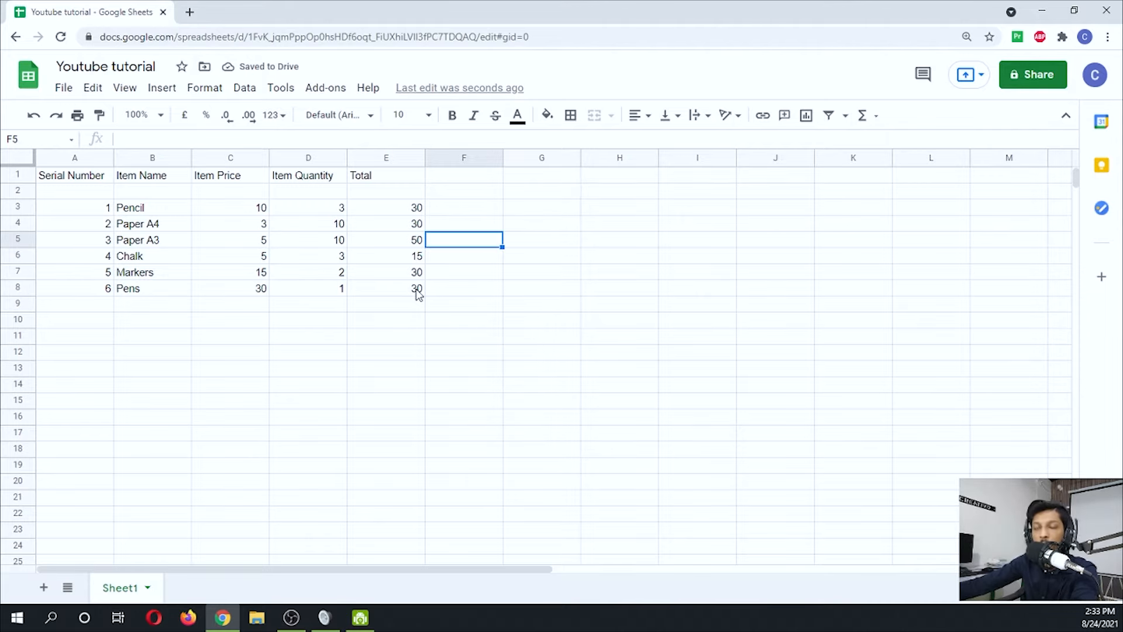
Step: Check the filled total formulas in column E, and set the Pens quantity in D8 to 4
click(412, 230)
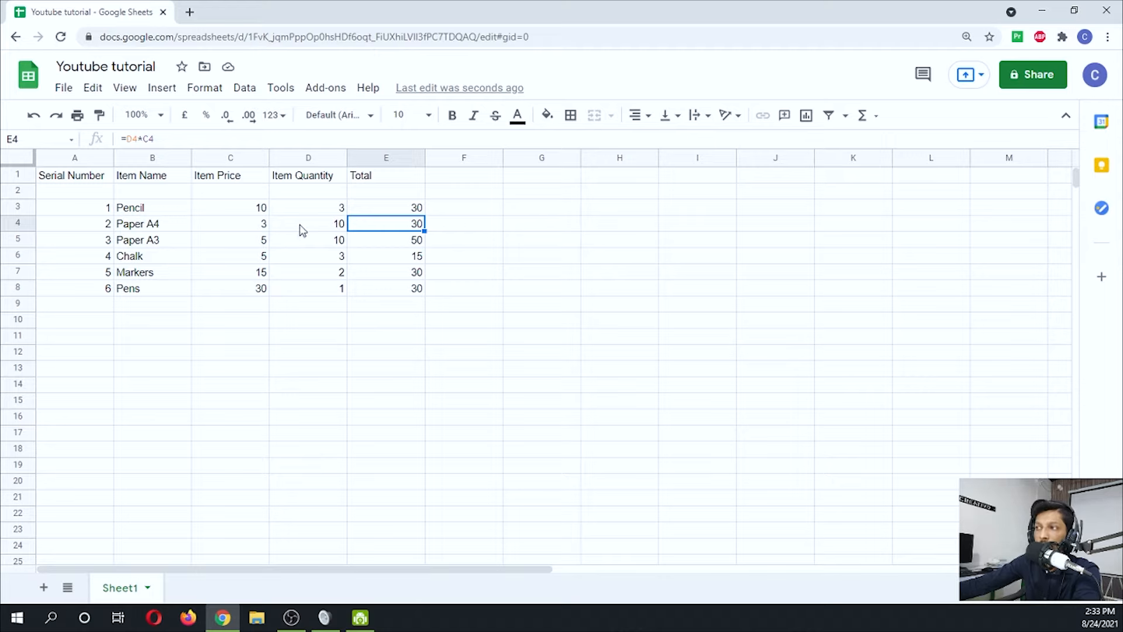
click(398, 241)
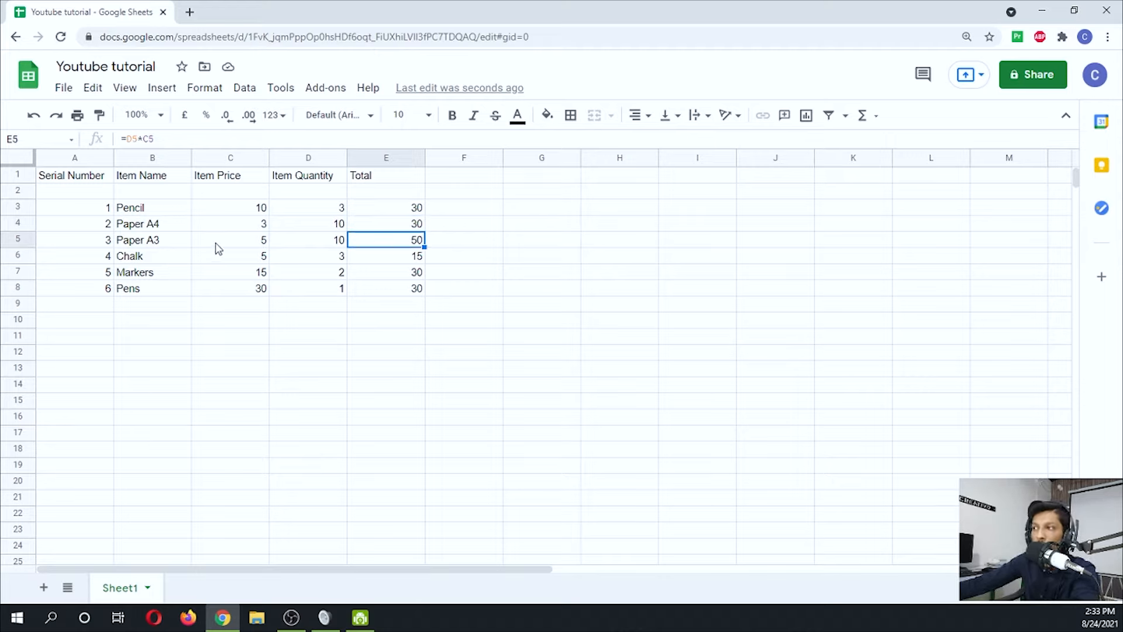
click(383, 294)
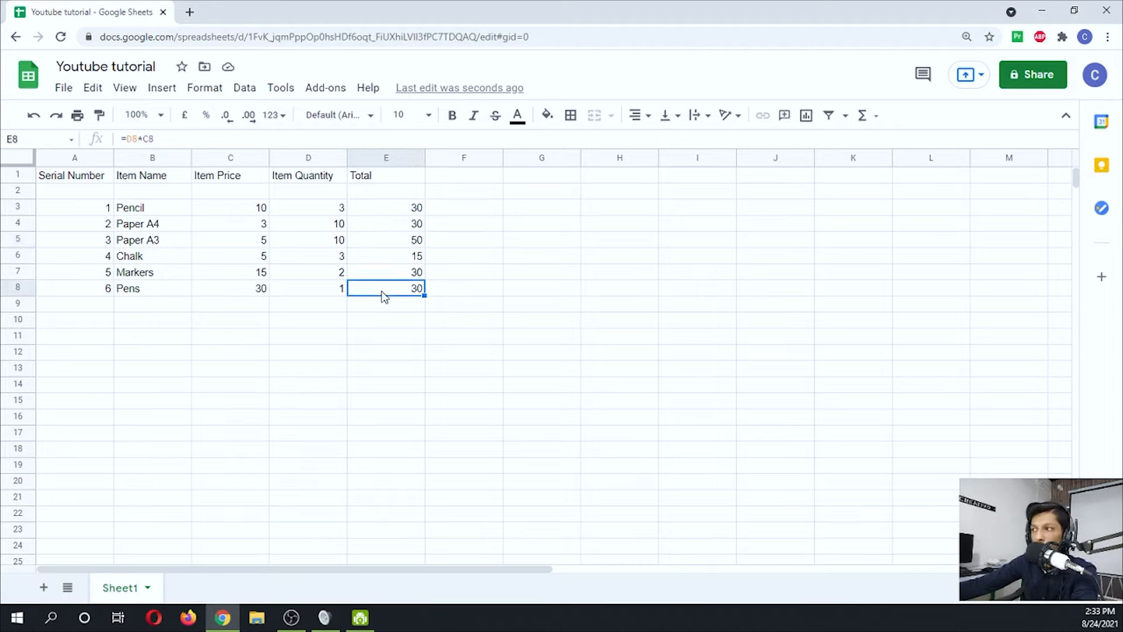
click(337, 295)
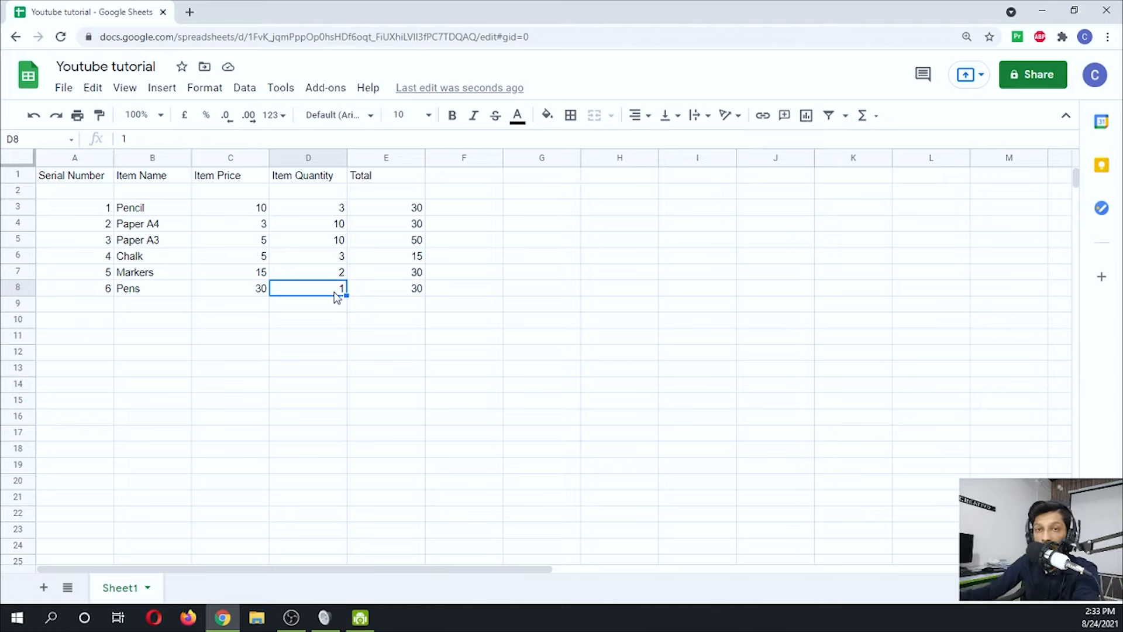
text(4)
key(Return)
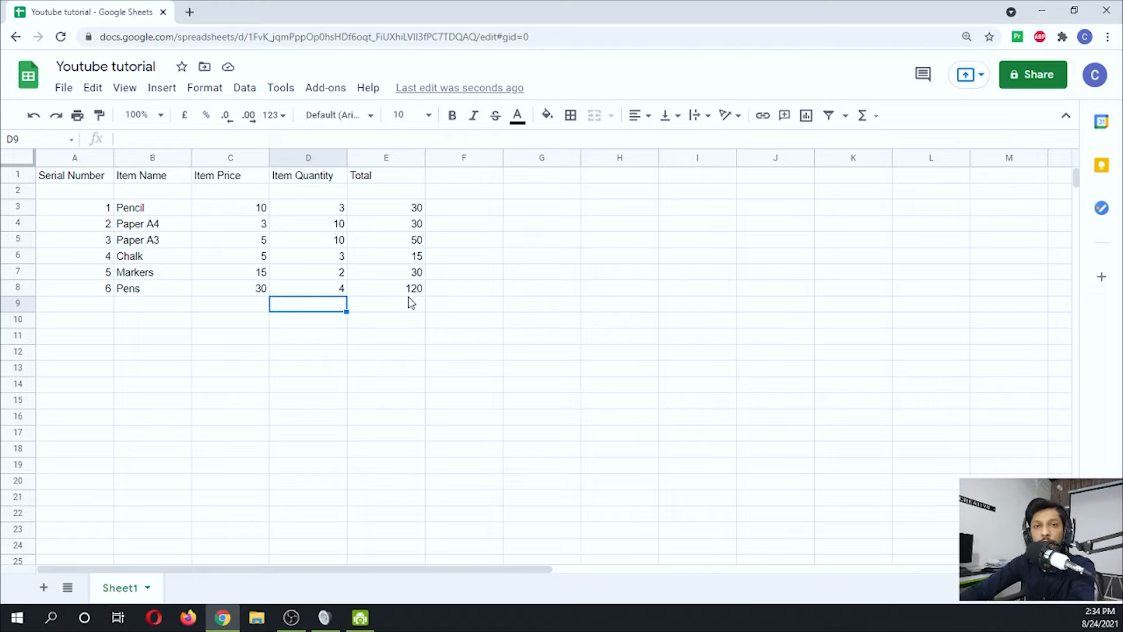
click(409, 296)
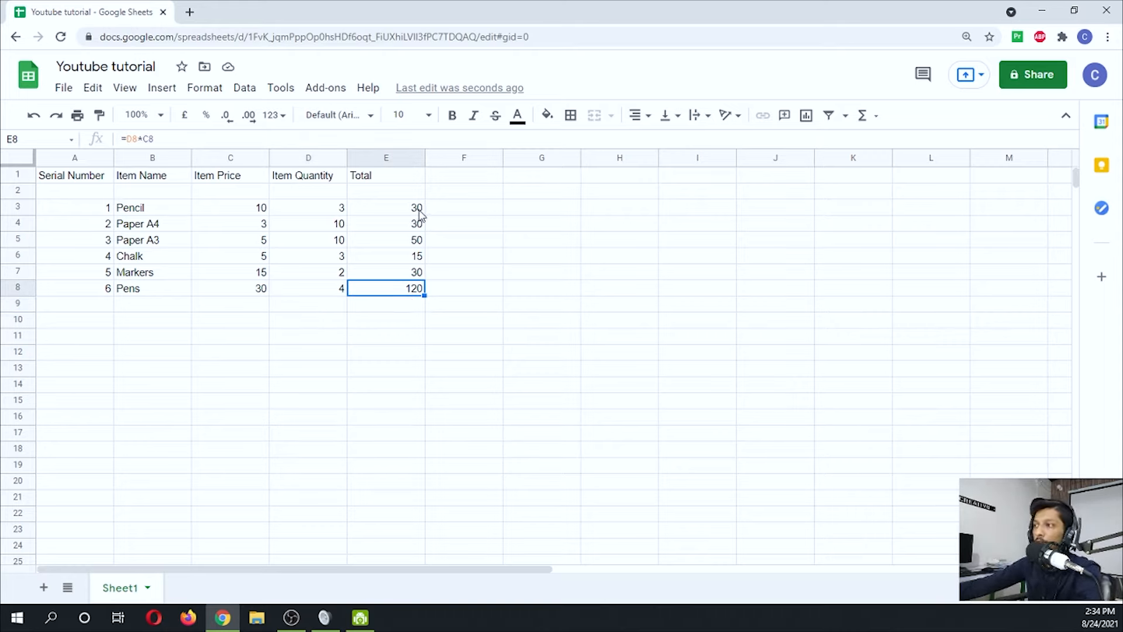
Step: Enter the label "Net Total" in cell D11 below the item table
click(324, 335)
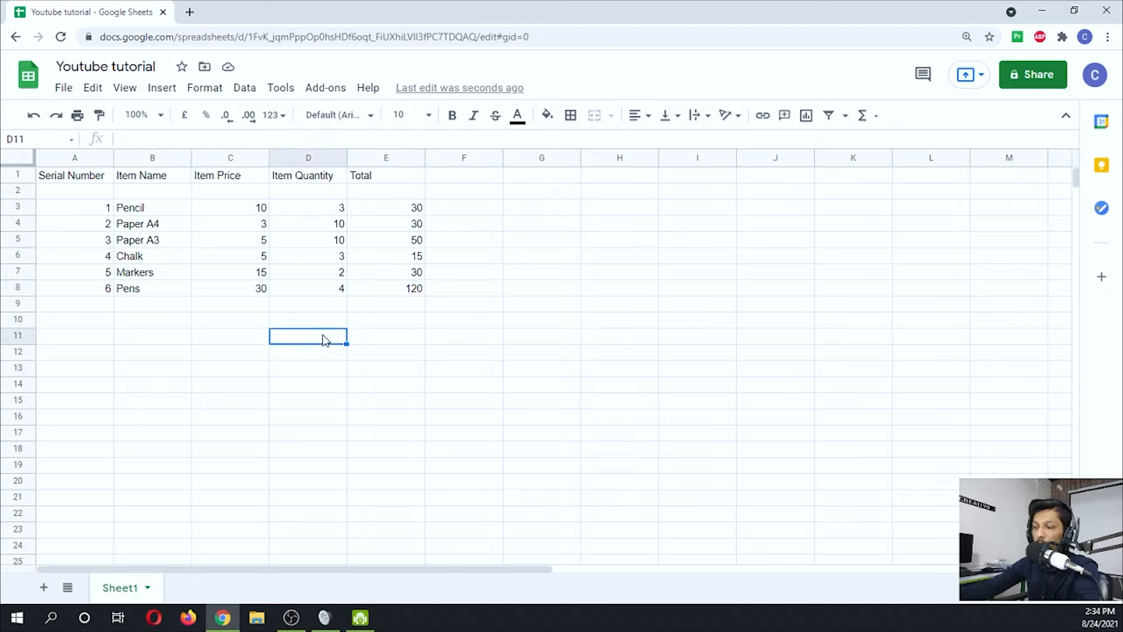
text(Net Total)
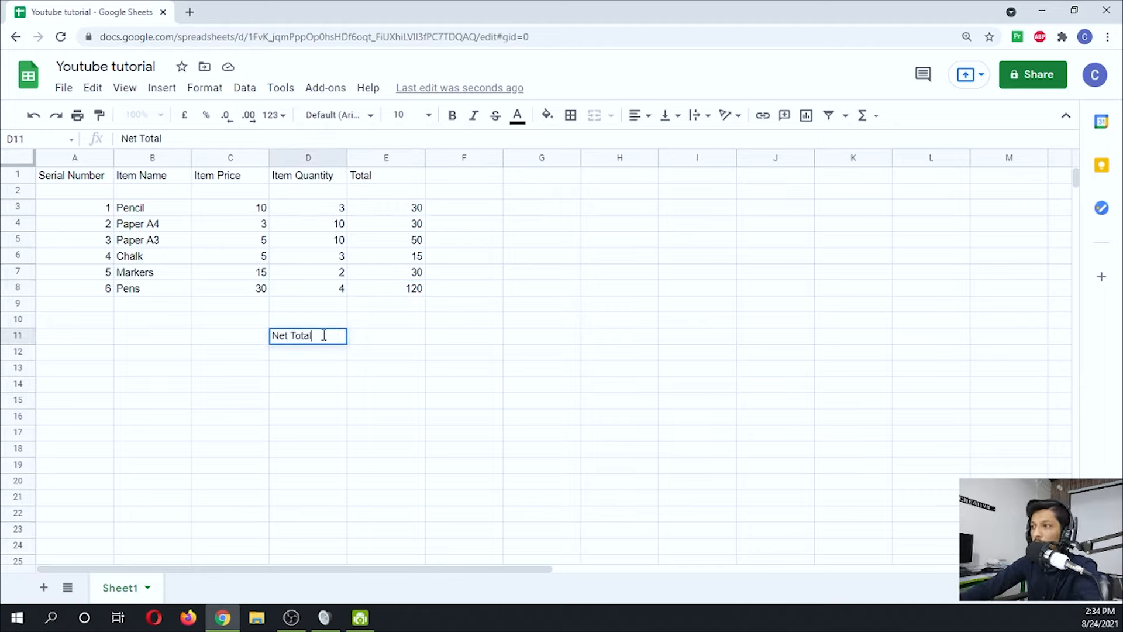
key(Return)
Step: Add up the item totals over the range E3:E11 with the SUM function, placing the result in E12
click(373, 336)
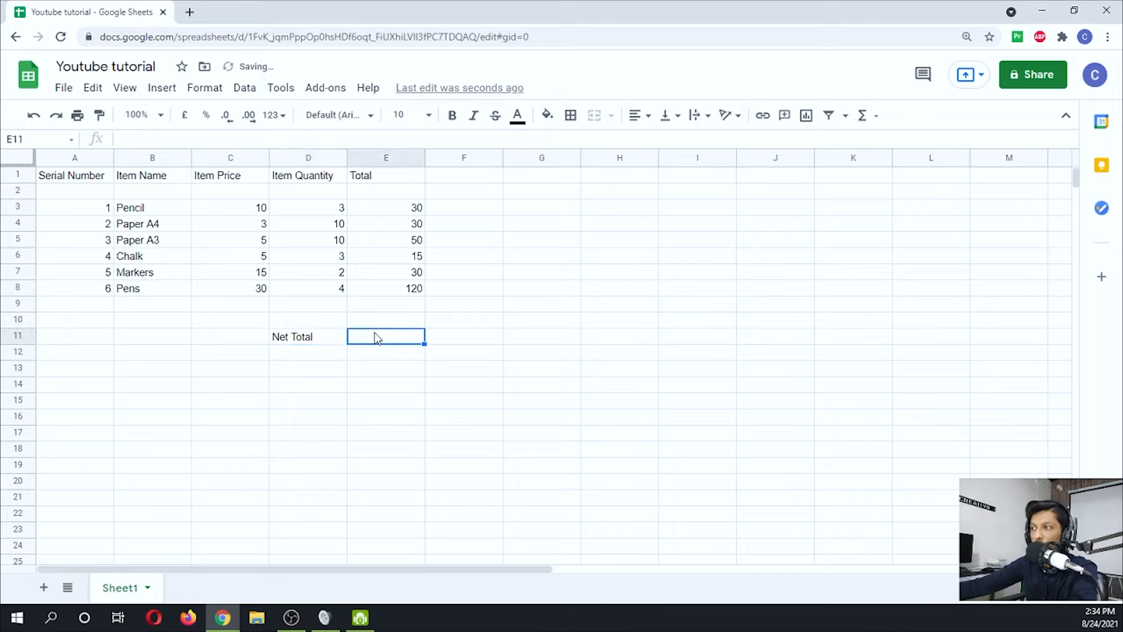
drag(418, 208, 429, 345)
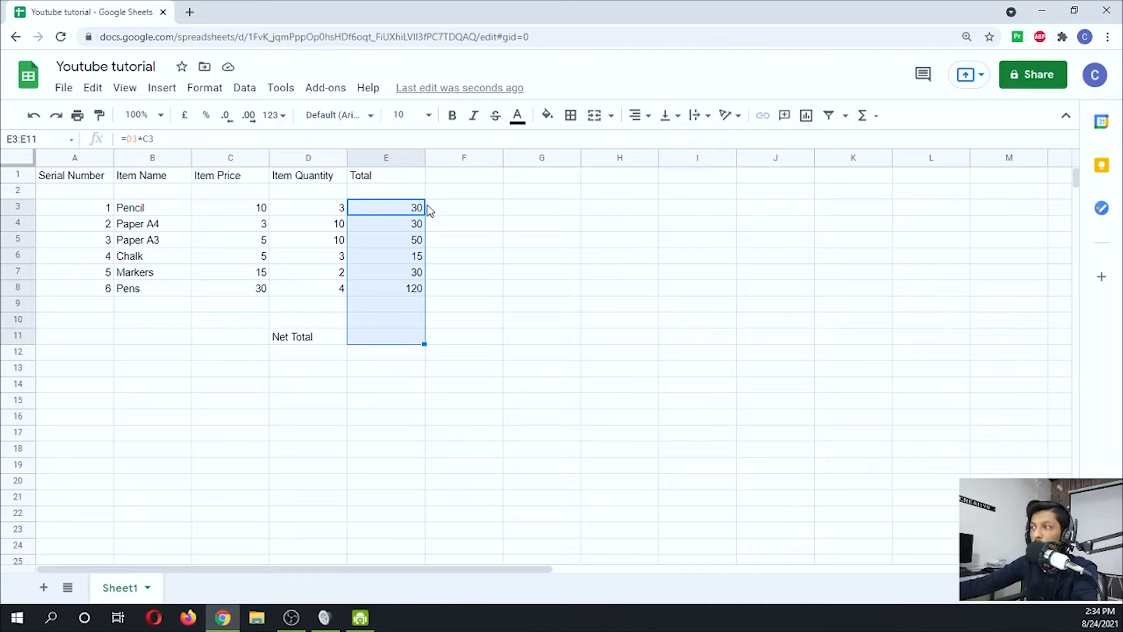
click(872, 122)
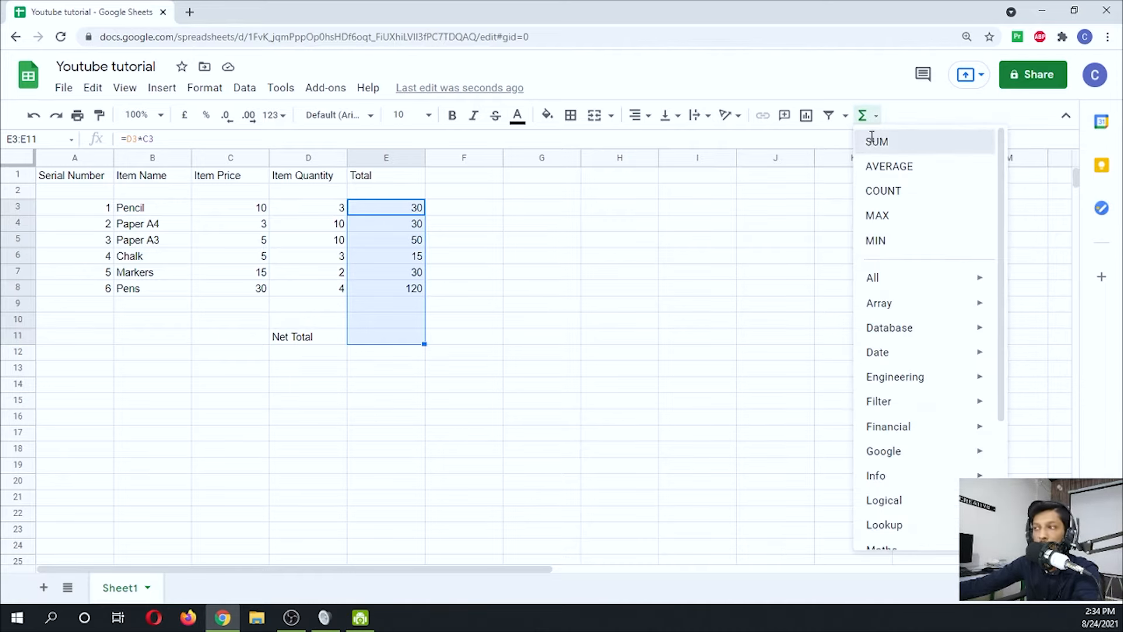
click(872, 139)
key(Return)
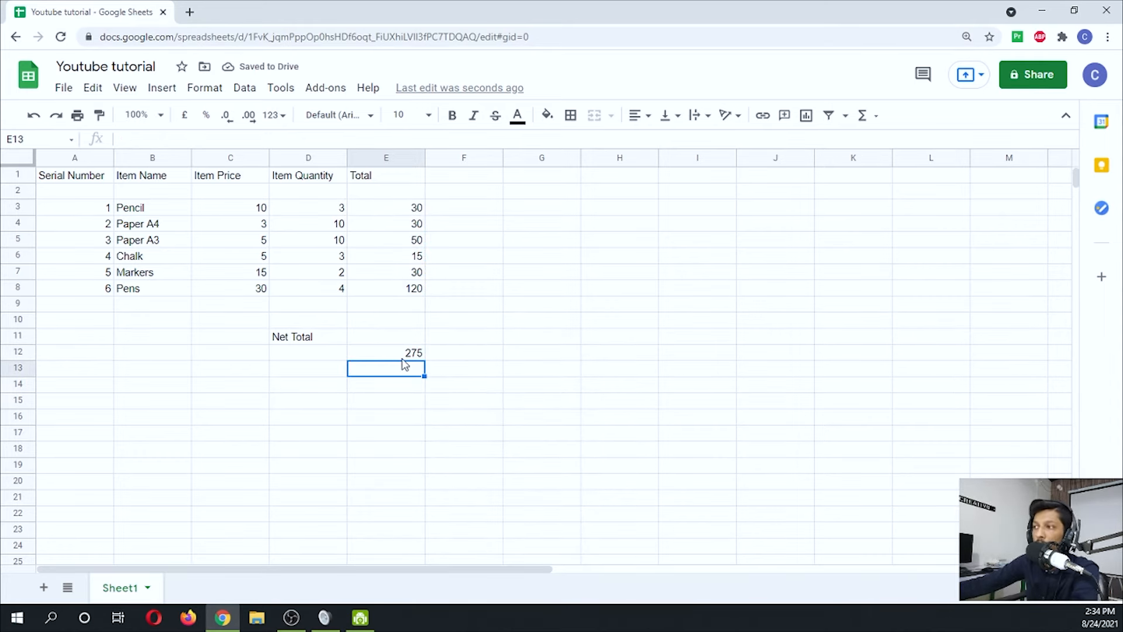
Step: Move the "Net Total" label from D11 down to D12, beside the sum
click(321, 340)
key(ctrl+c)
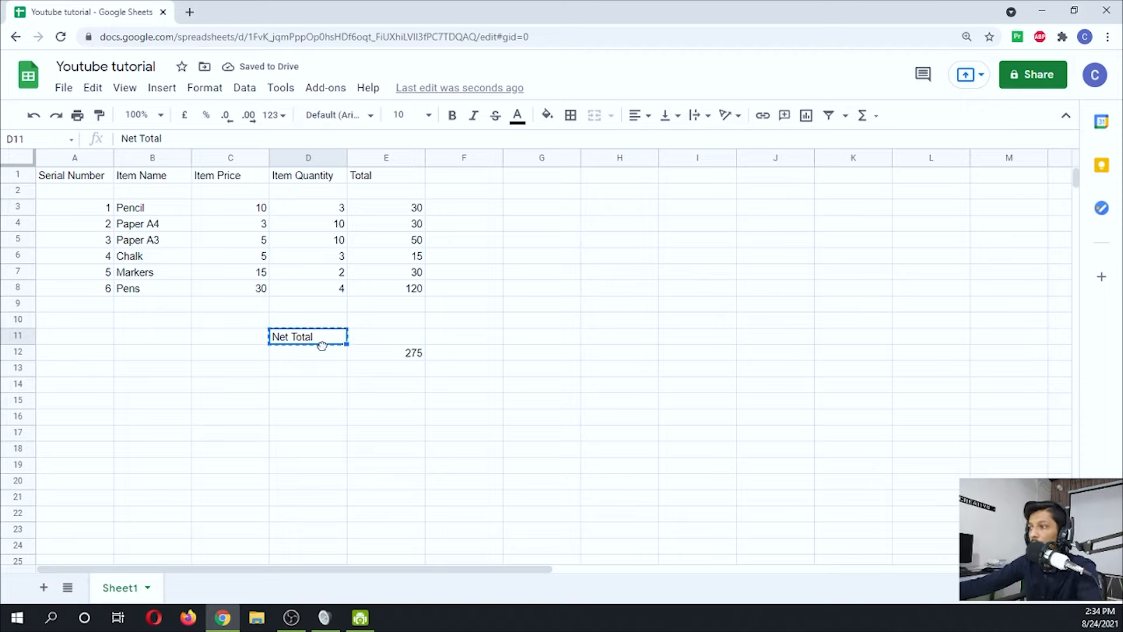
drag(321, 345, 326, 354)
click(509, 398)
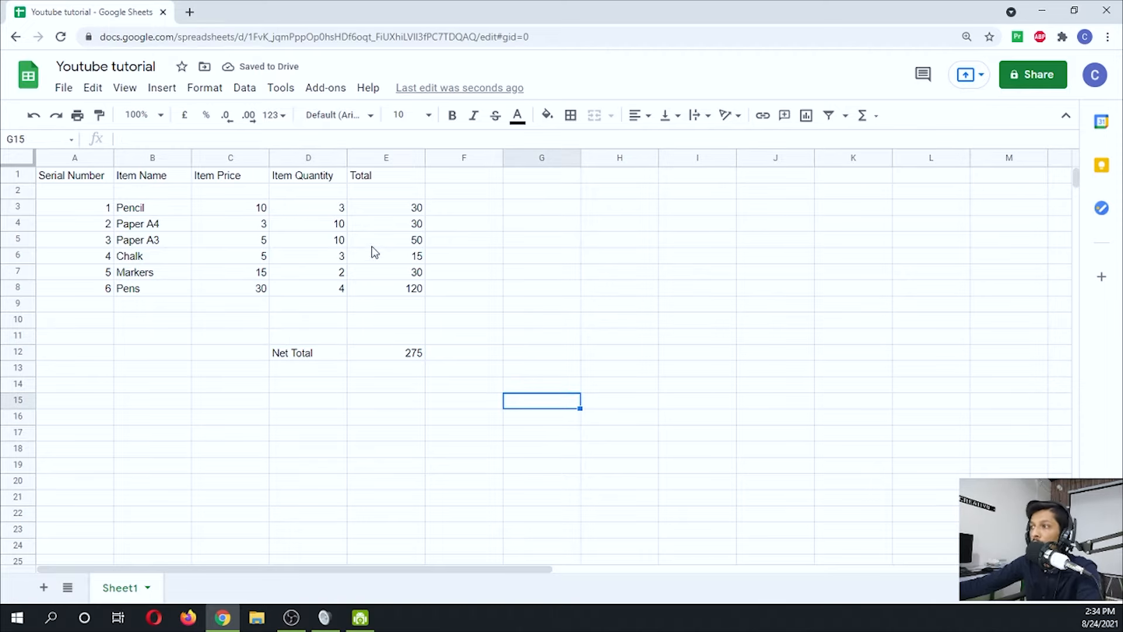
Step: Set the Paper A3 price in C5 to 6
click(255, 243)
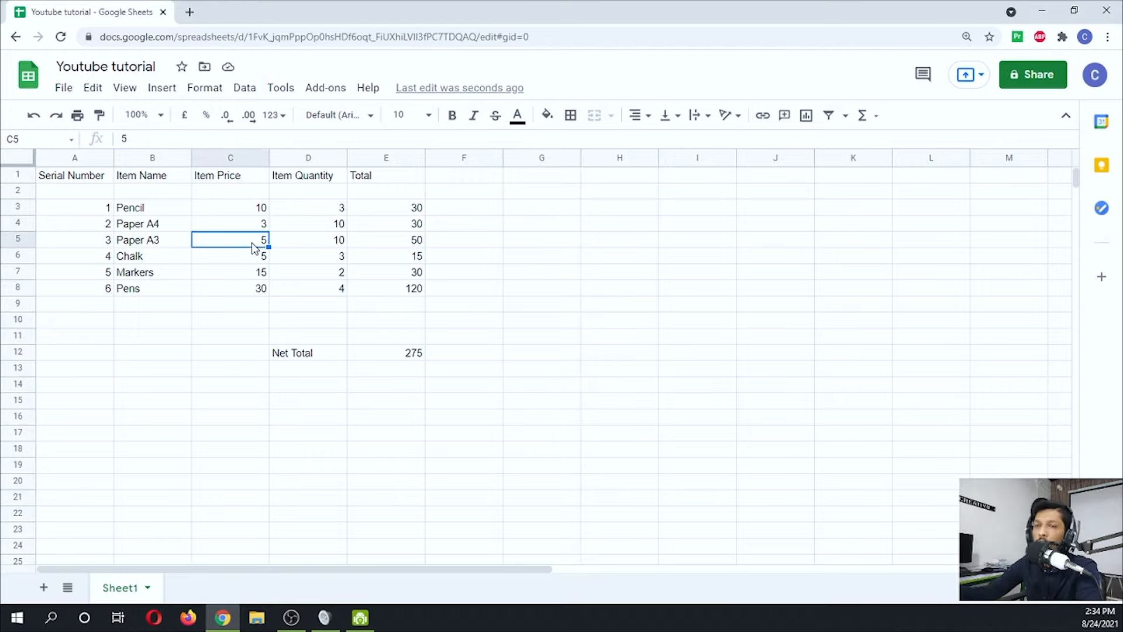
text(6)
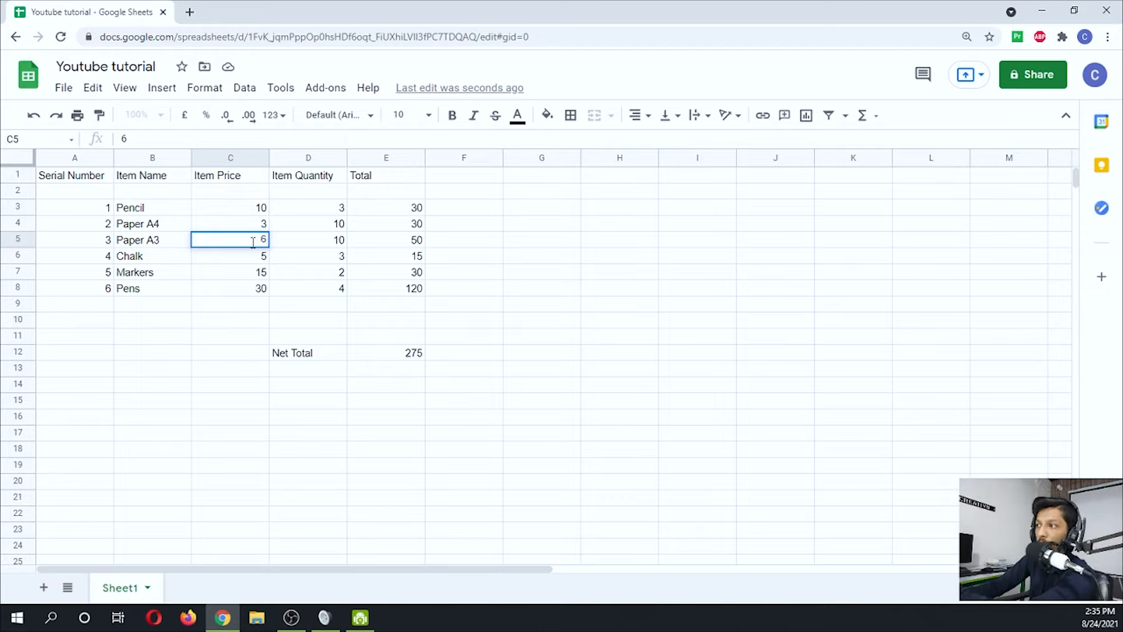
key(Return)
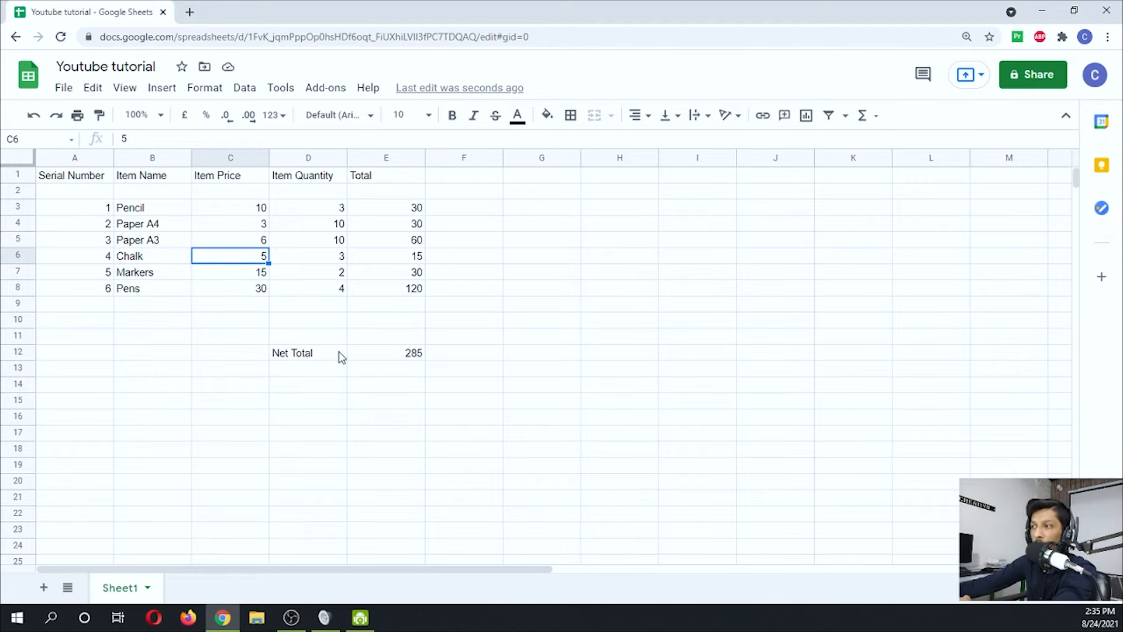
Step: Clear the sum in E12 and re-enter it by hand as the formula =SUM(E3:E8)
click(402, 358)
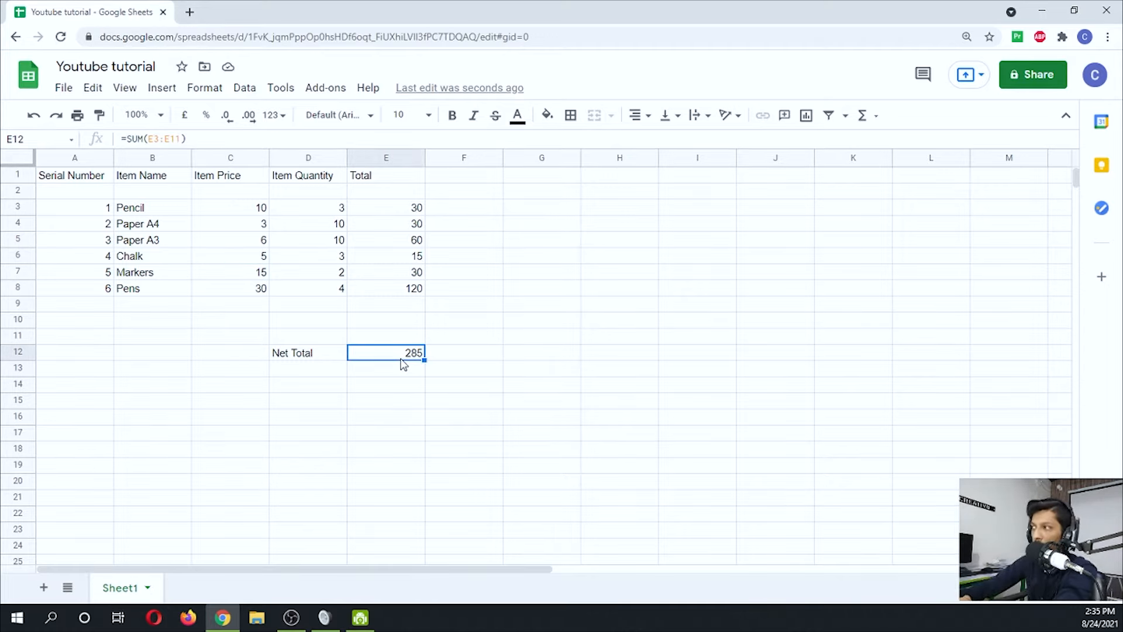
key(Delete)
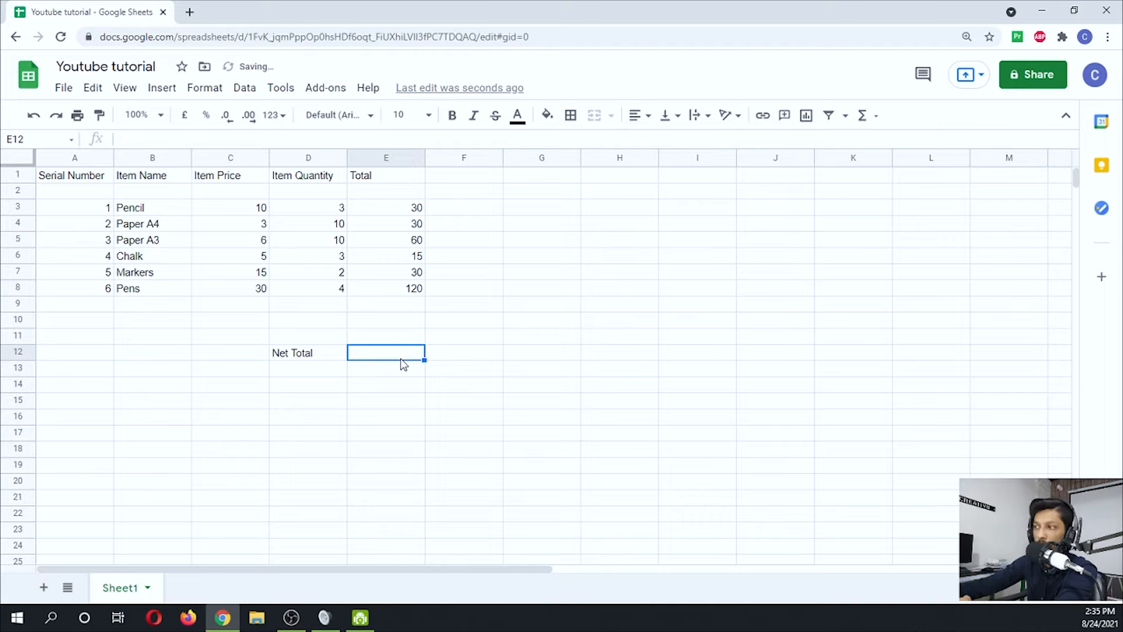
text(=SUM)
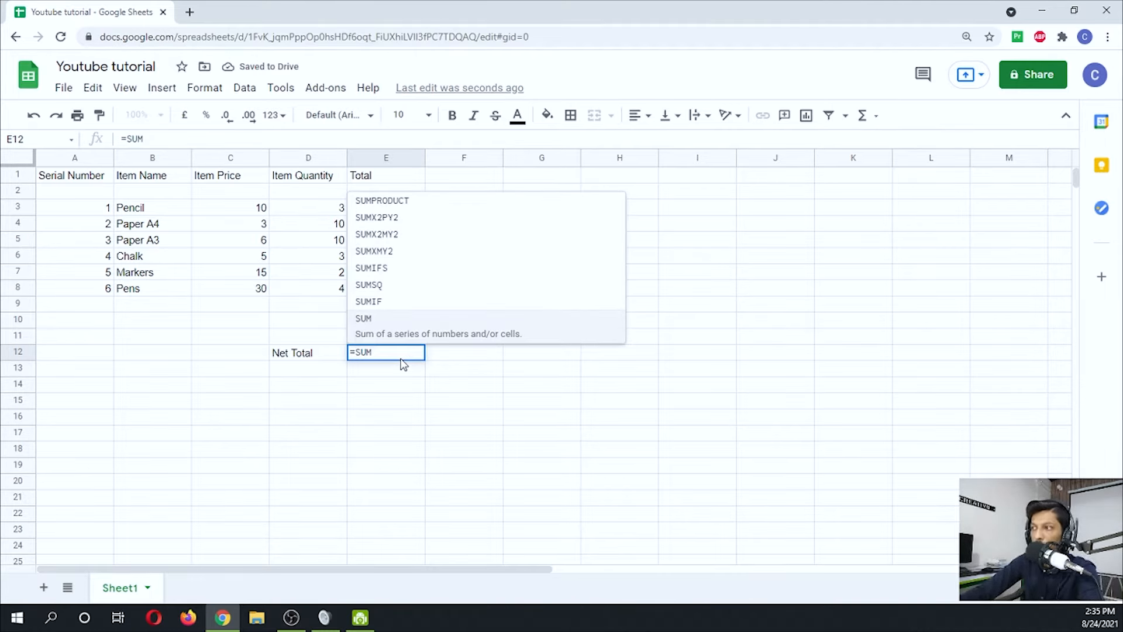
text(()
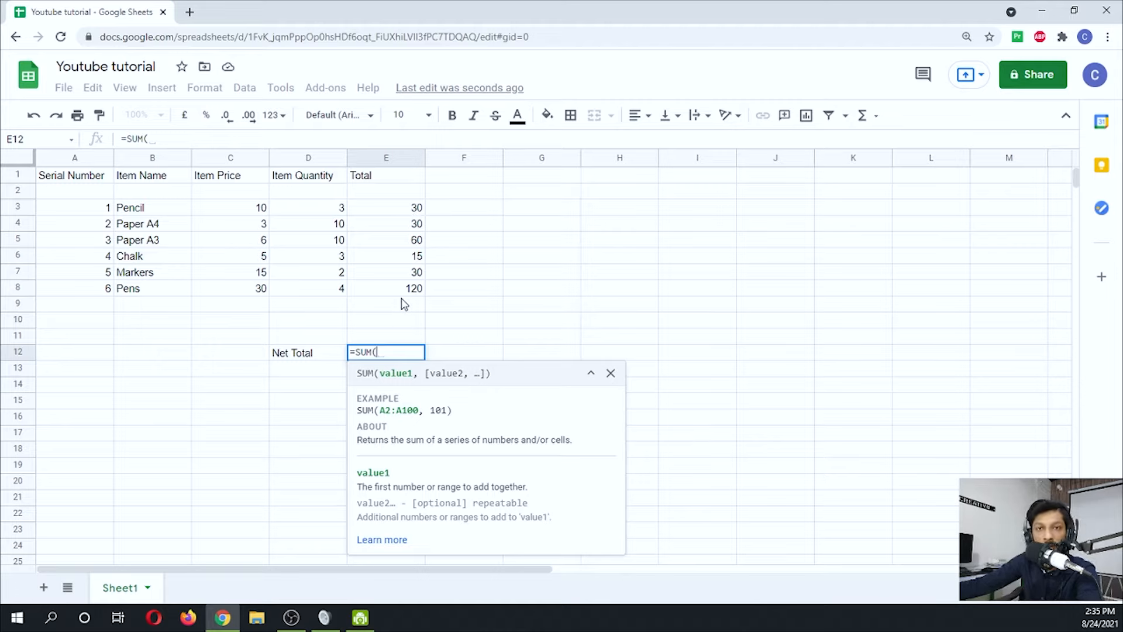
text(E)
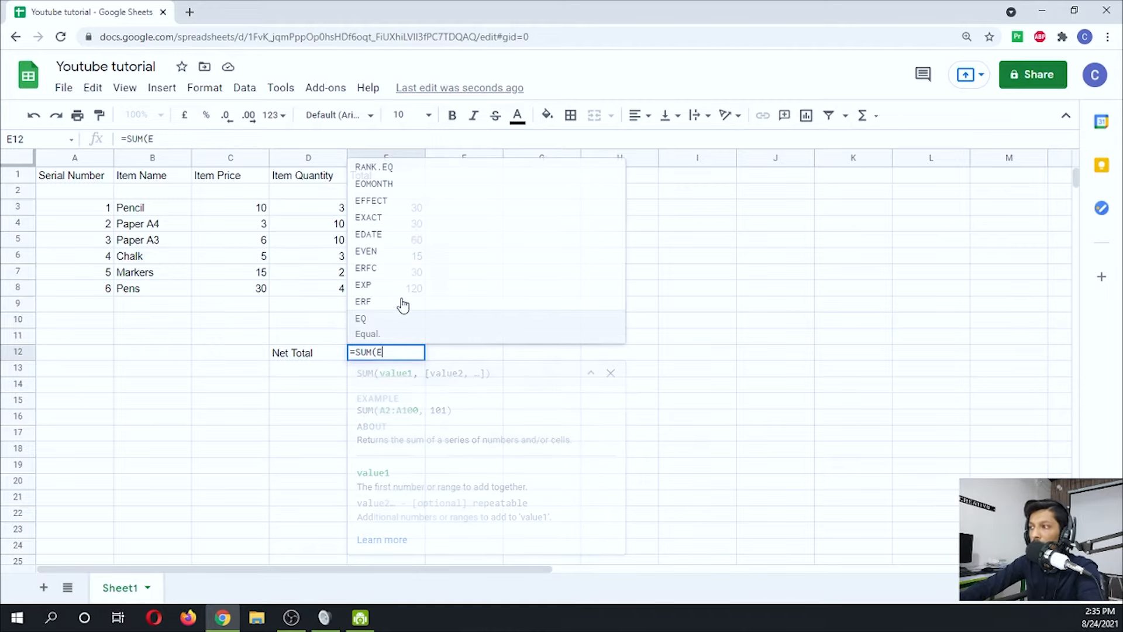
text(3:)
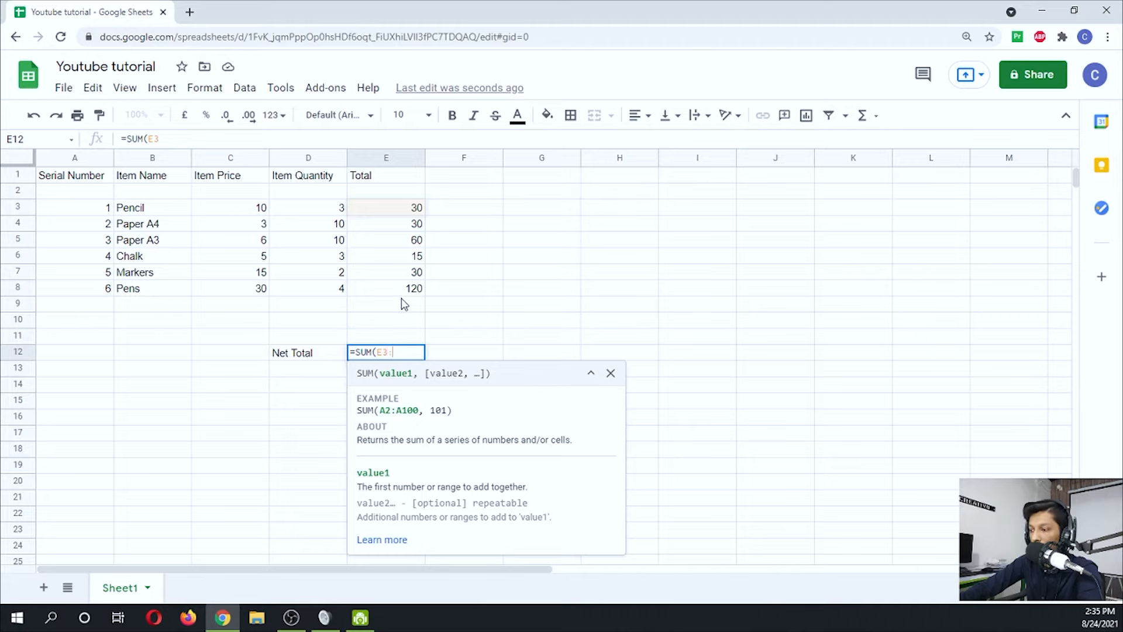
text(E8)
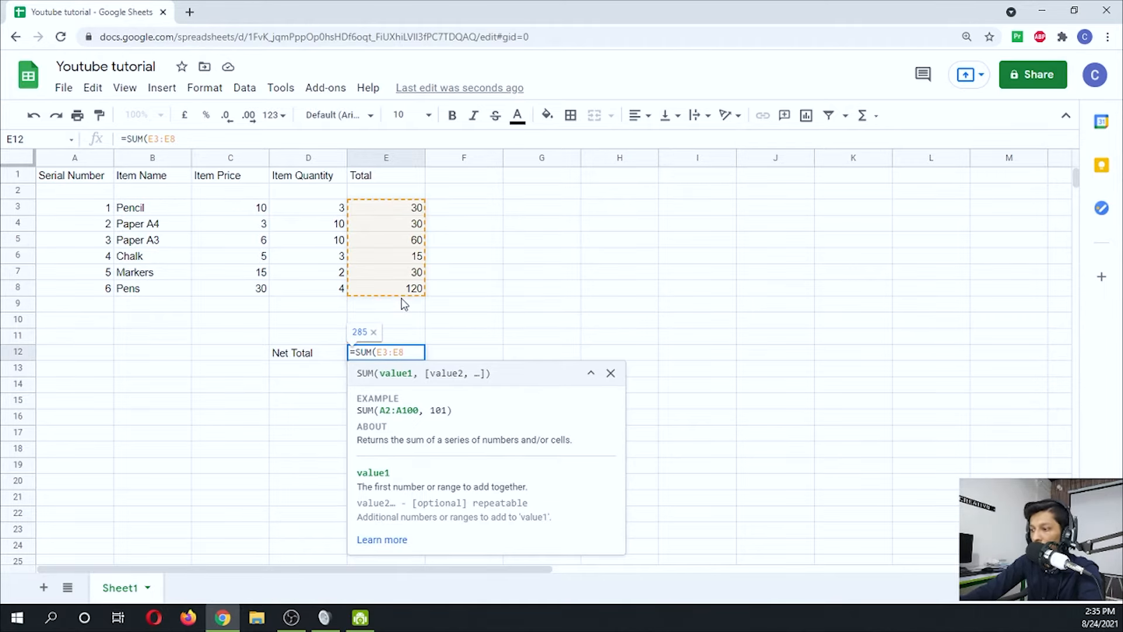
key(Return)
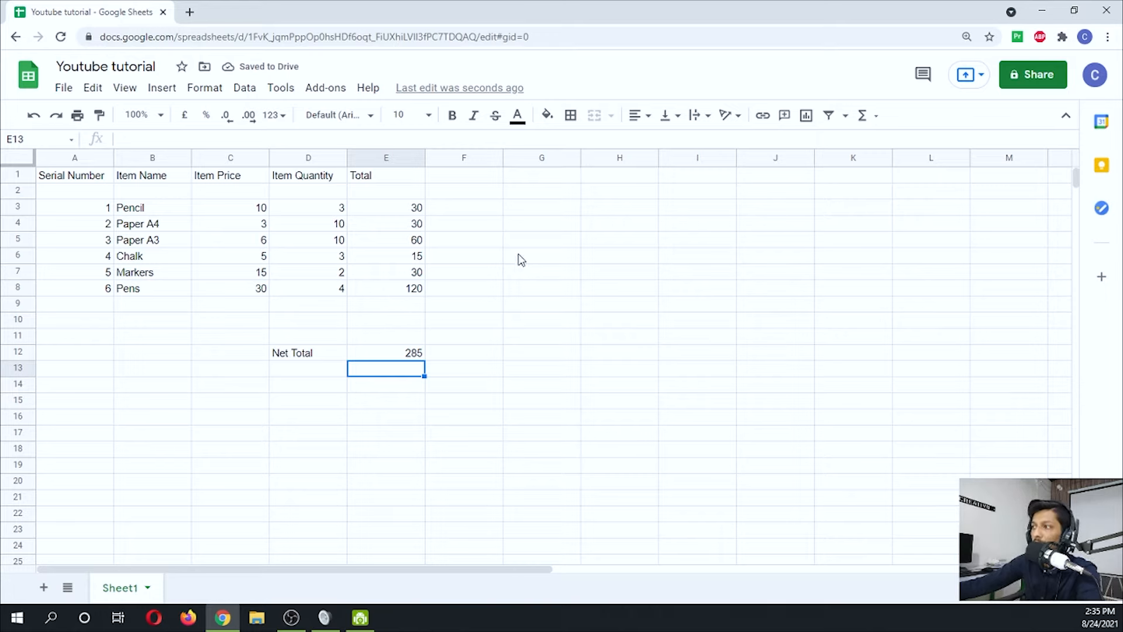
Step: Delete the "Net Total" label and its sum from cells D12:E12
click(550, 241)
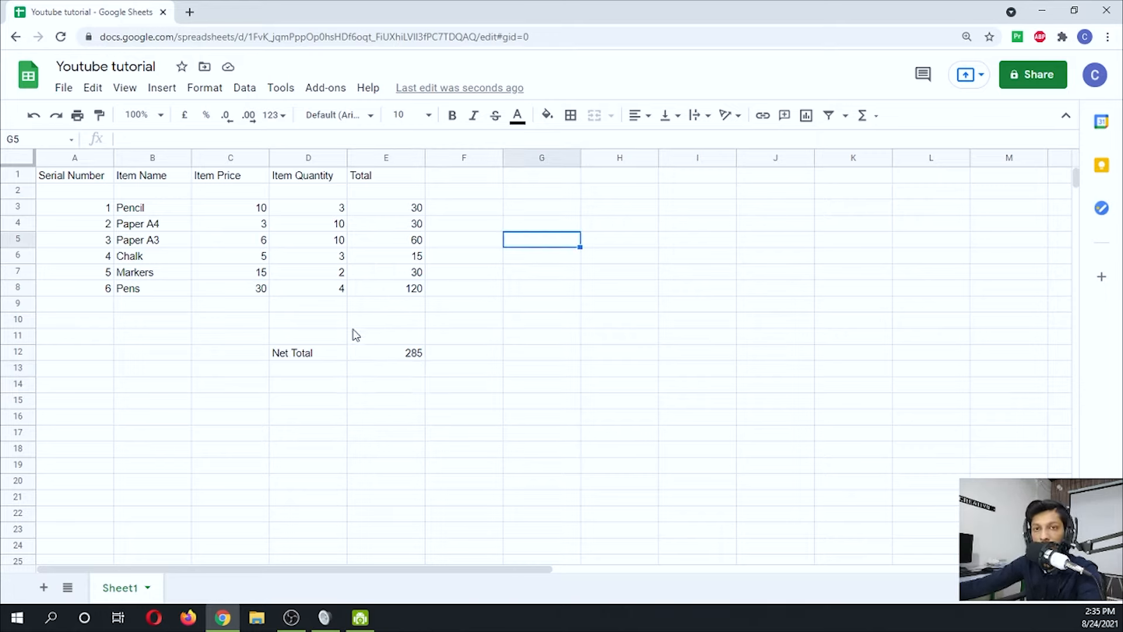
drag(283, 360, 402, 357)
key(Delete)
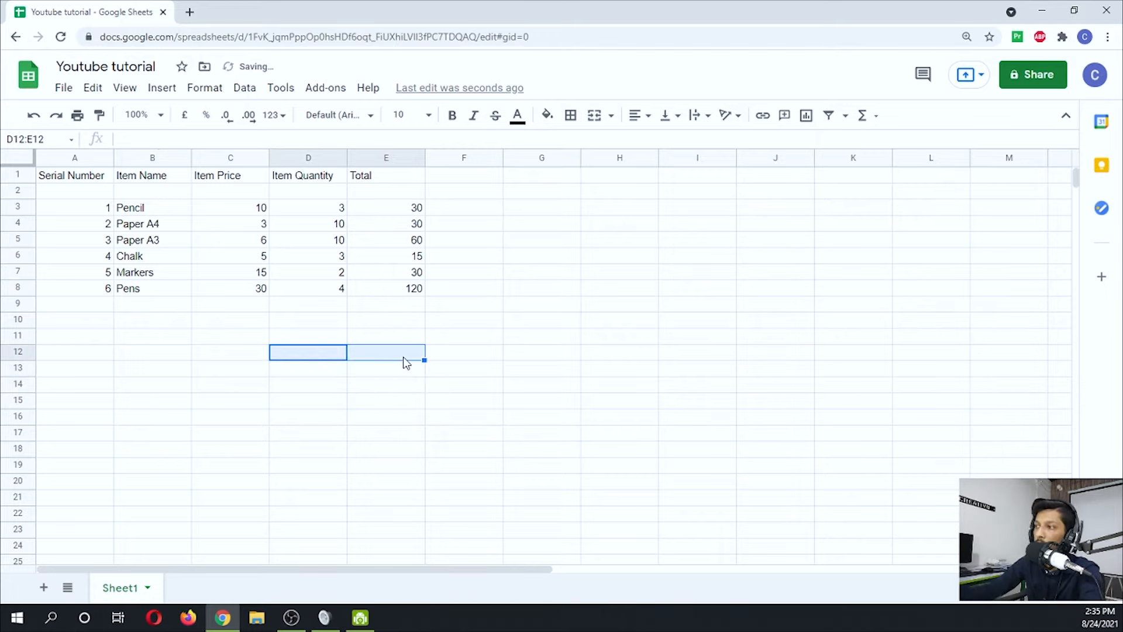
Step: Enter the label "Net" in G3 and total the whole Total column in G4 with the formula =SUM(E:E)
click(523, 217)
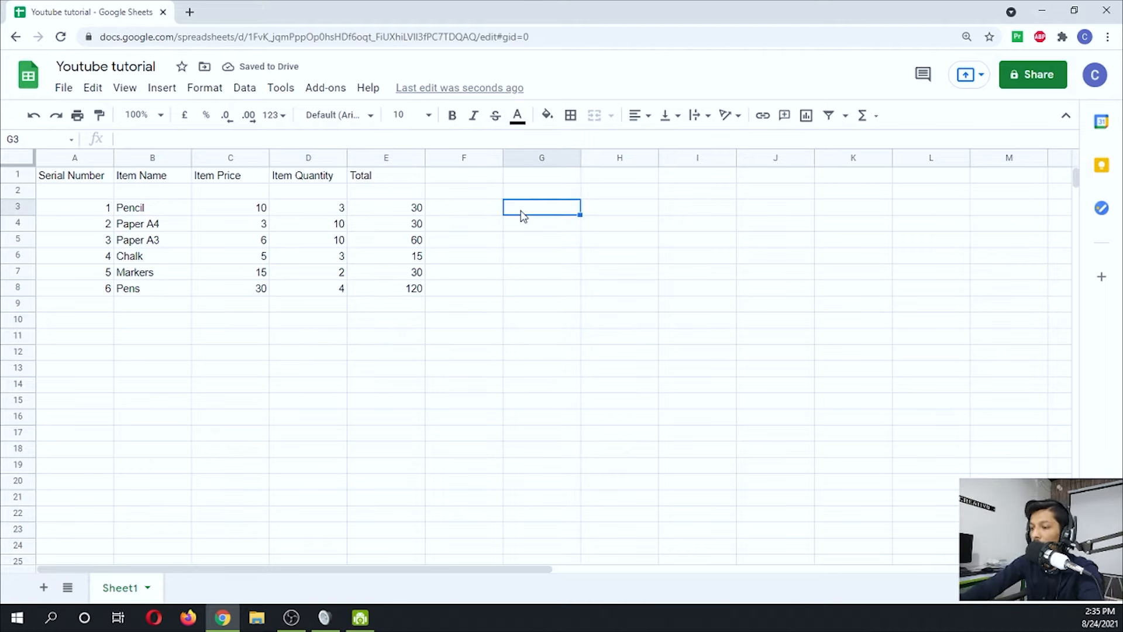
text(Net)
key(Return)
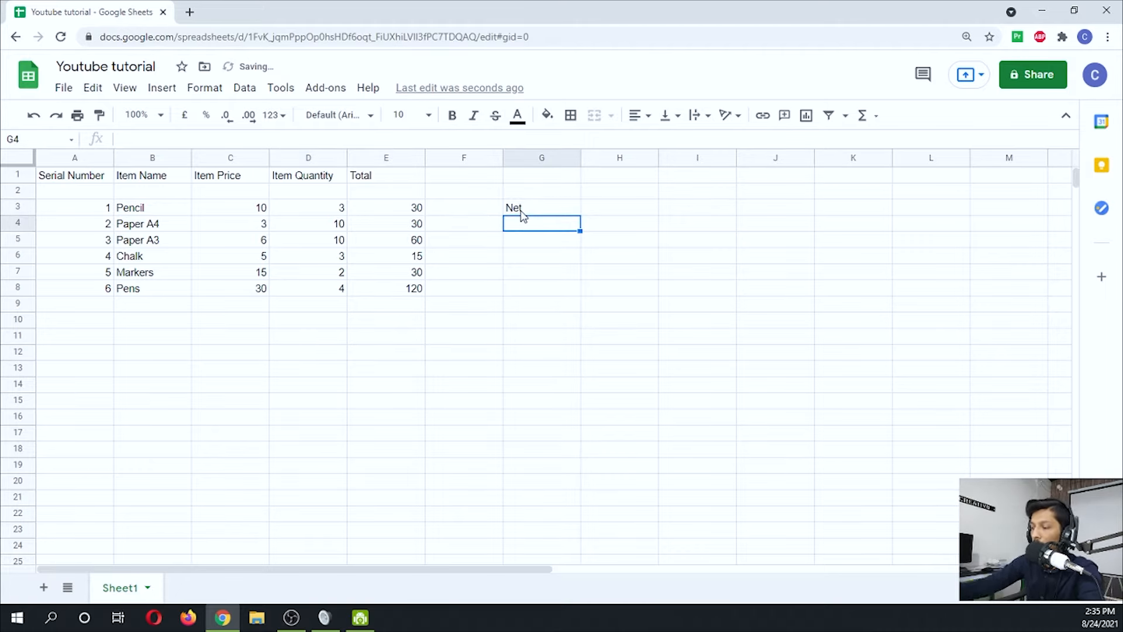
text(=SUM)
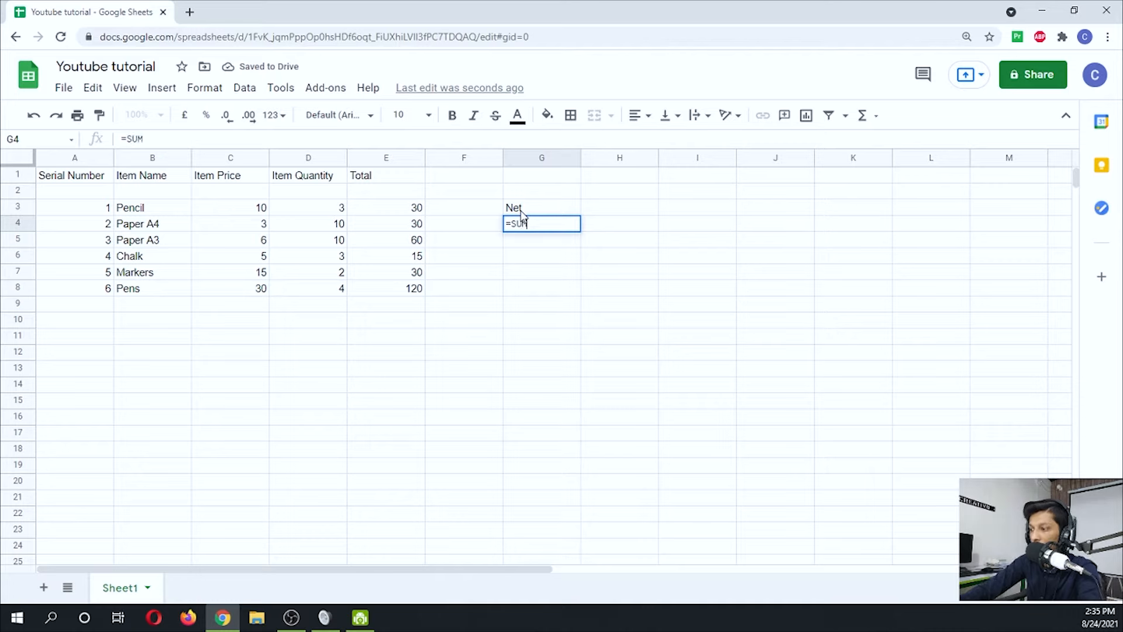
text((E)
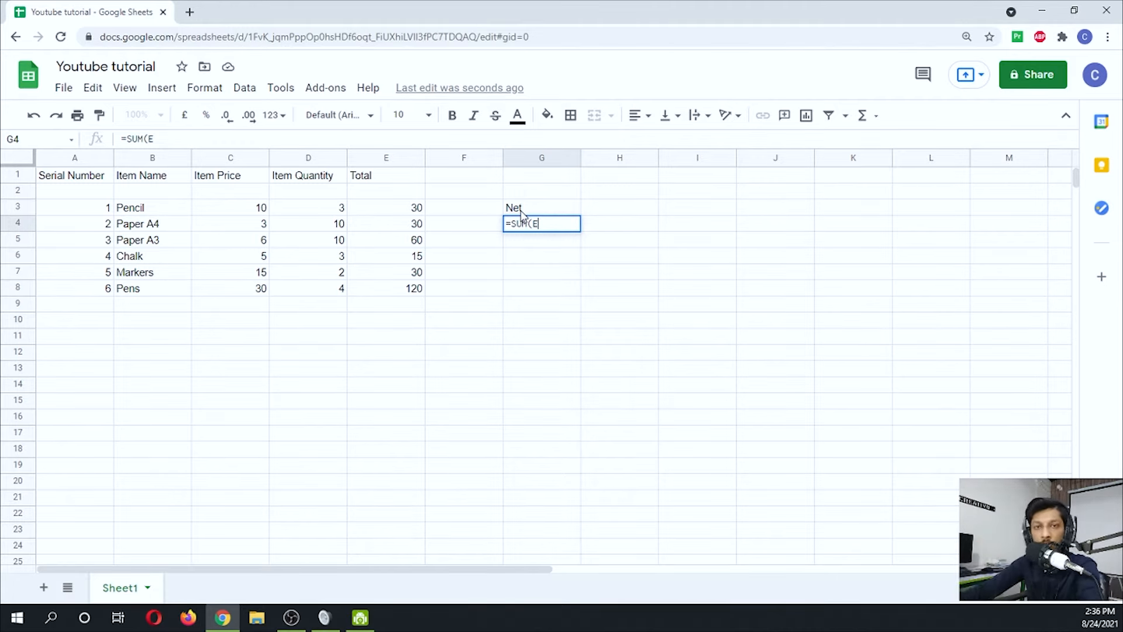
text(:E)
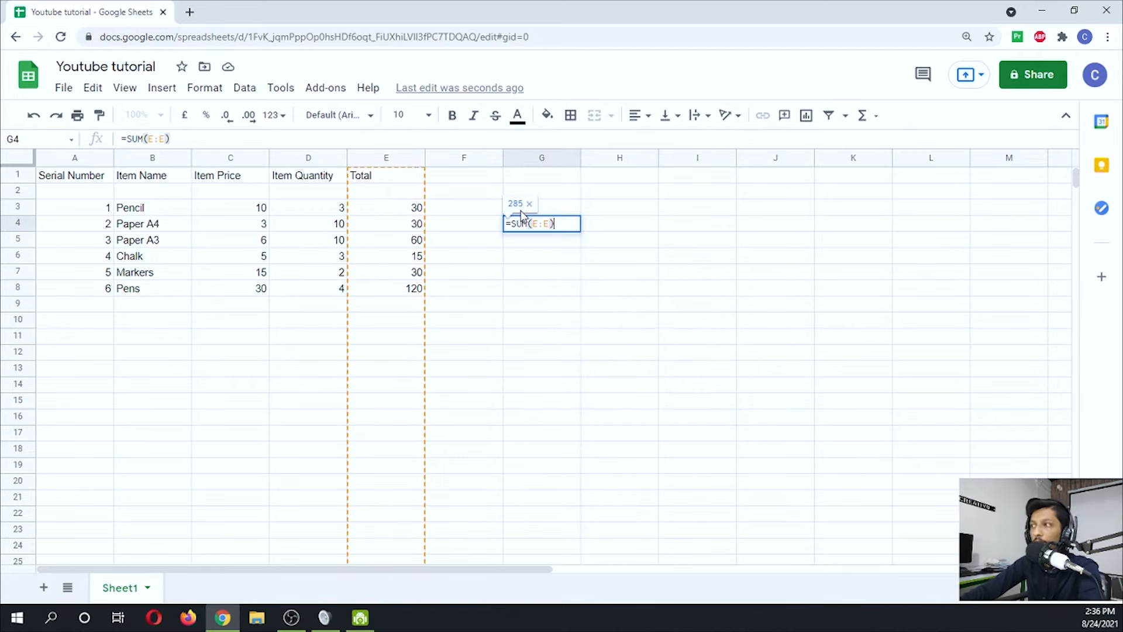
key(Return)
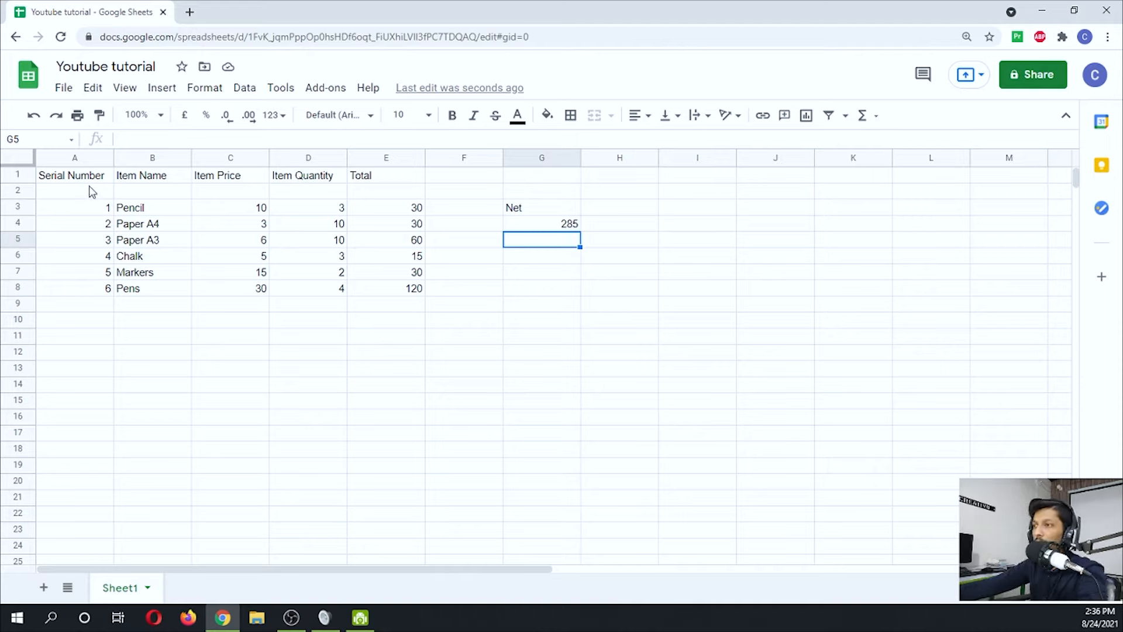
Step: Fill the header row A1:E1 with dark grey and set its text colour to white
drag(97, 175, 418, 175)
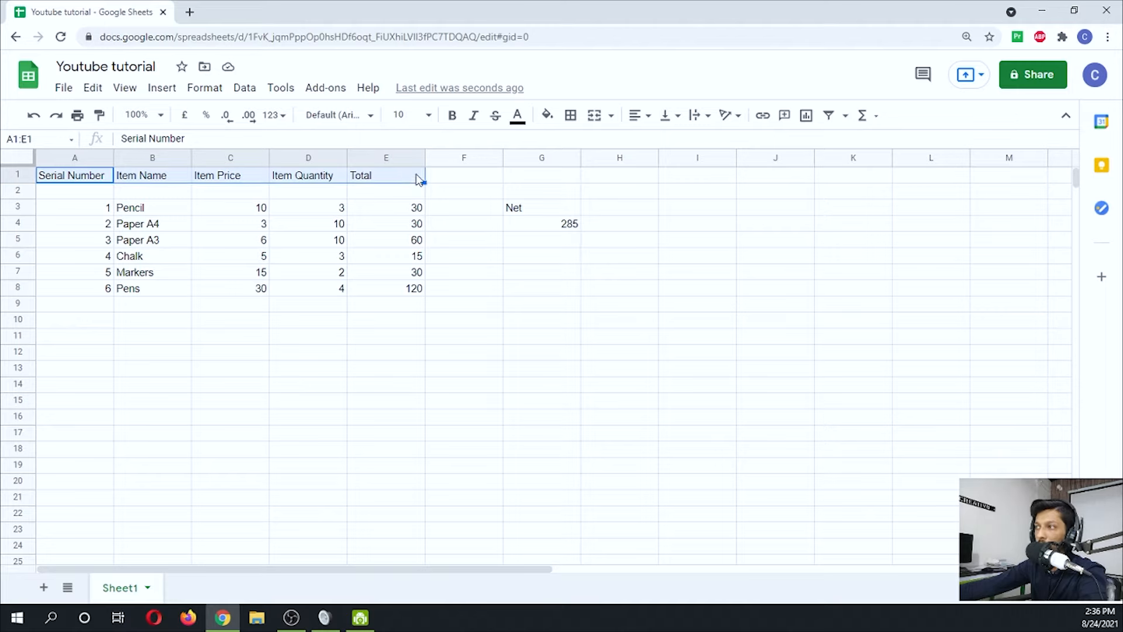
click(545, 115)
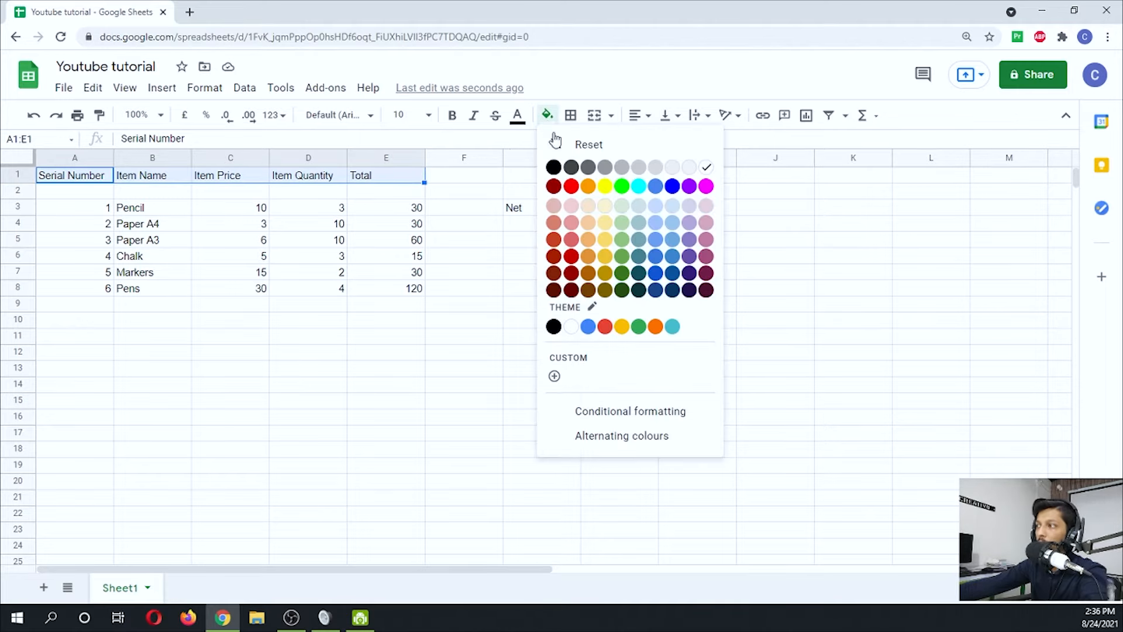
click(553, 168)
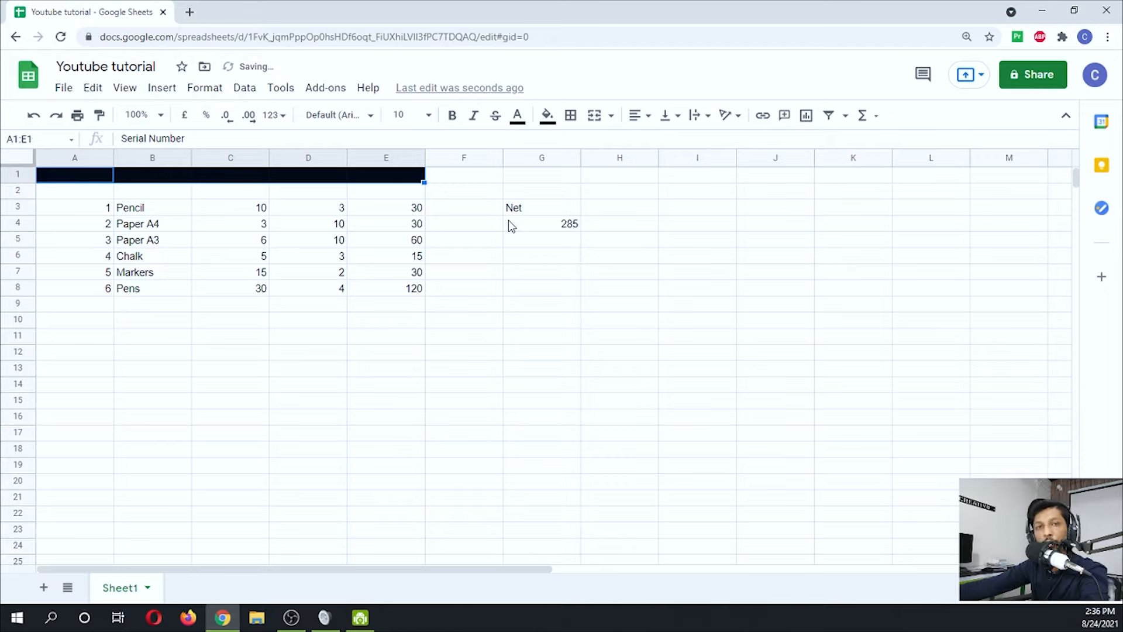
click(546, 116)
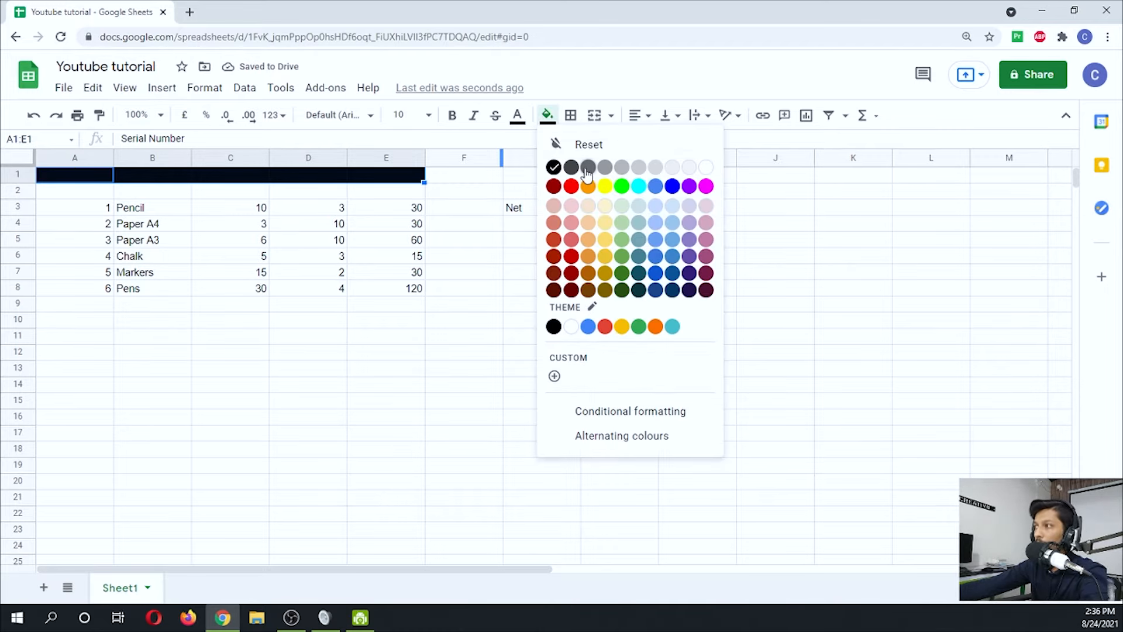
click(586, 168)
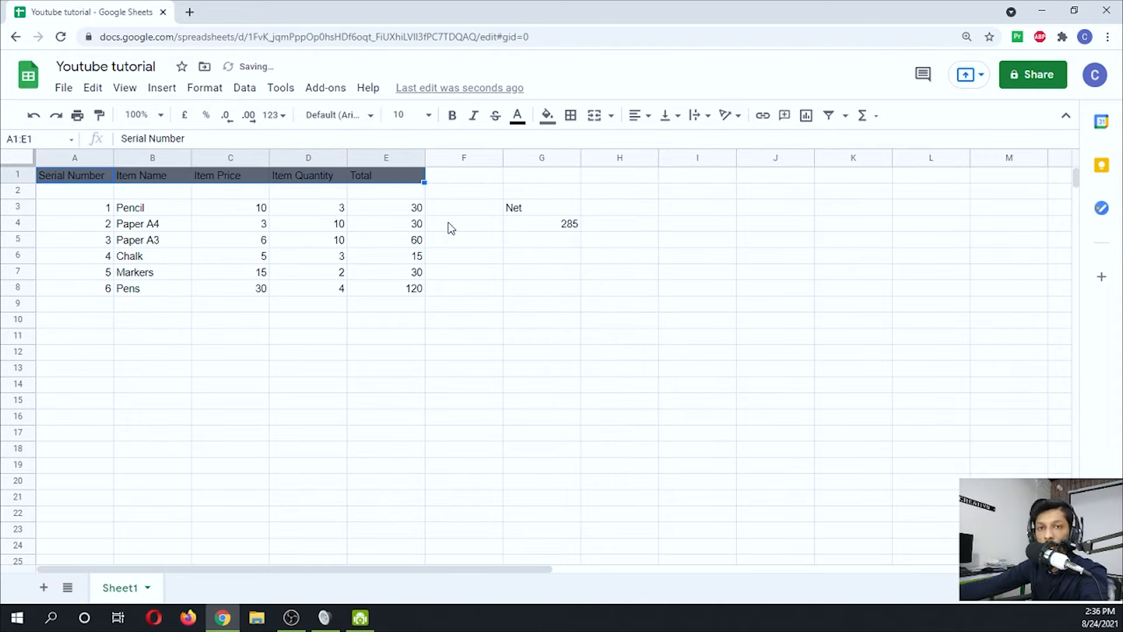
click(518, 117)
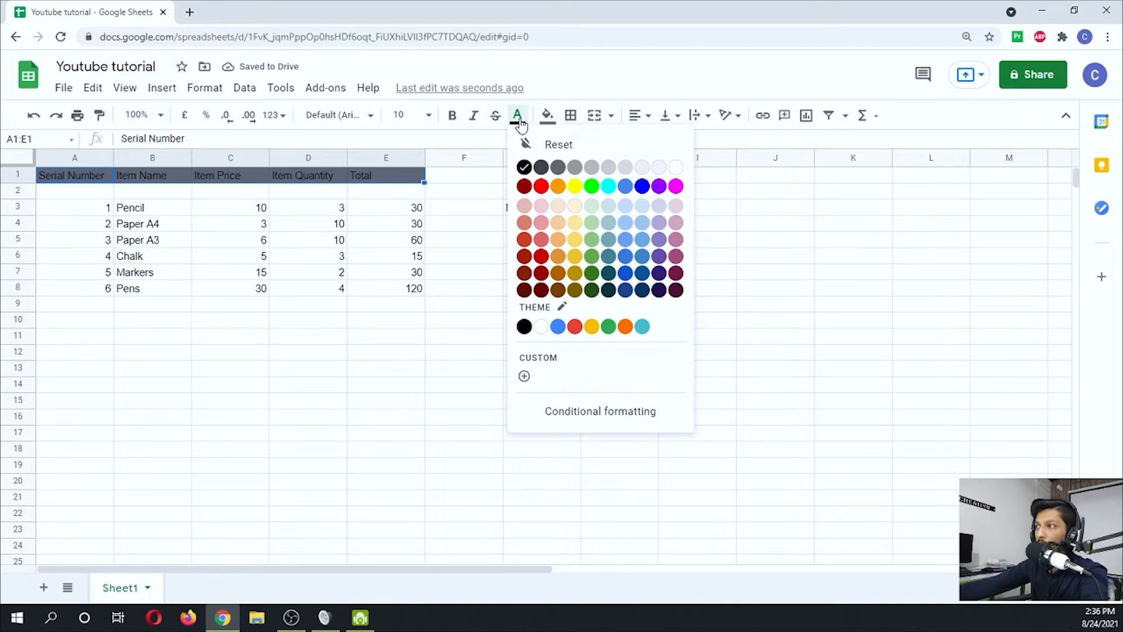
click(675, 167)
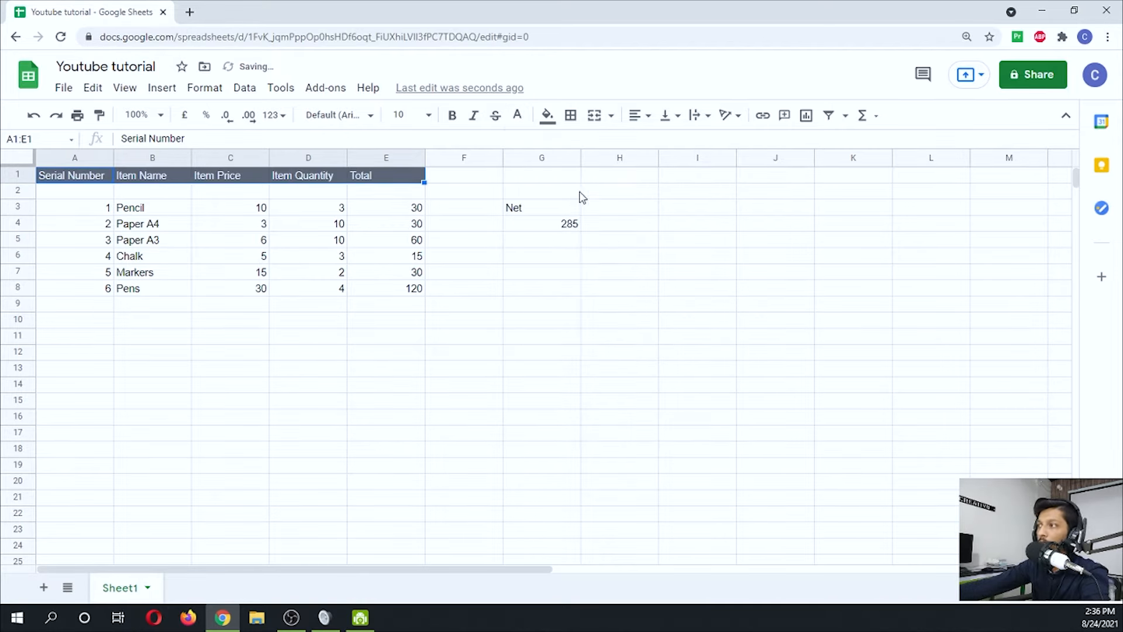
click(494, 241)
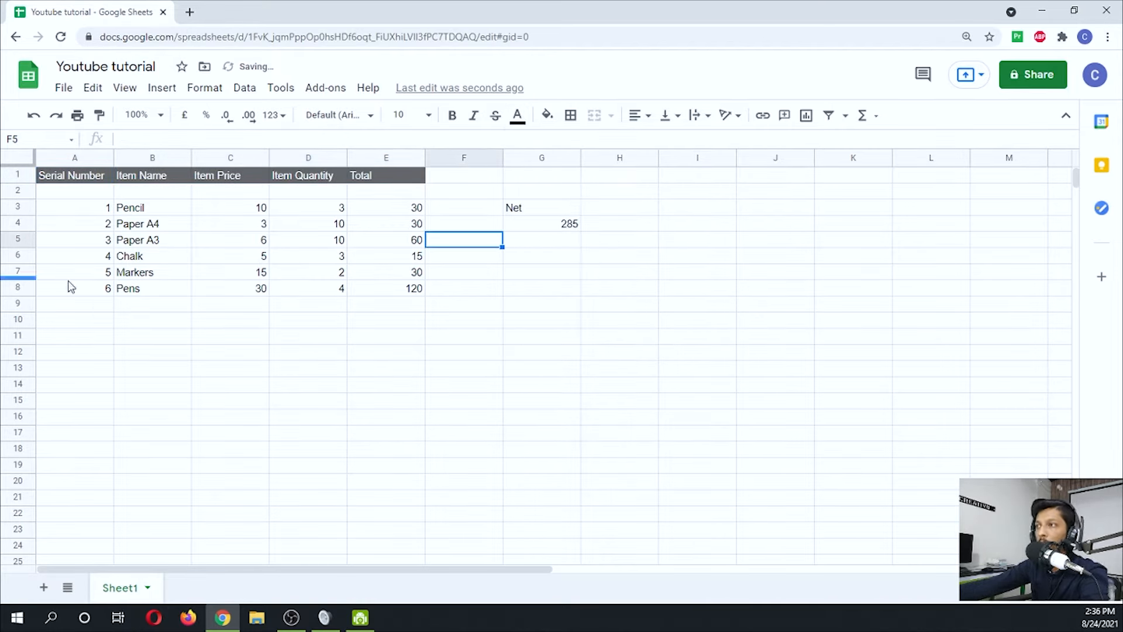
Step: Centre the text of the header cells A1:E1 horizontally
drag(103, 173, 387, 183)
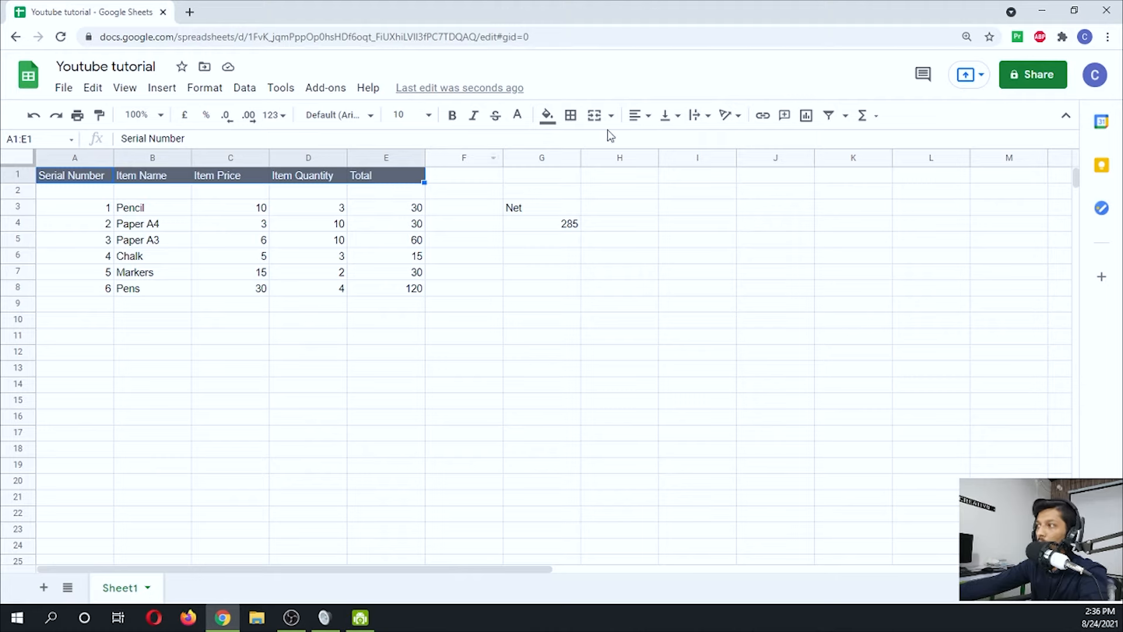
click(636, 117)
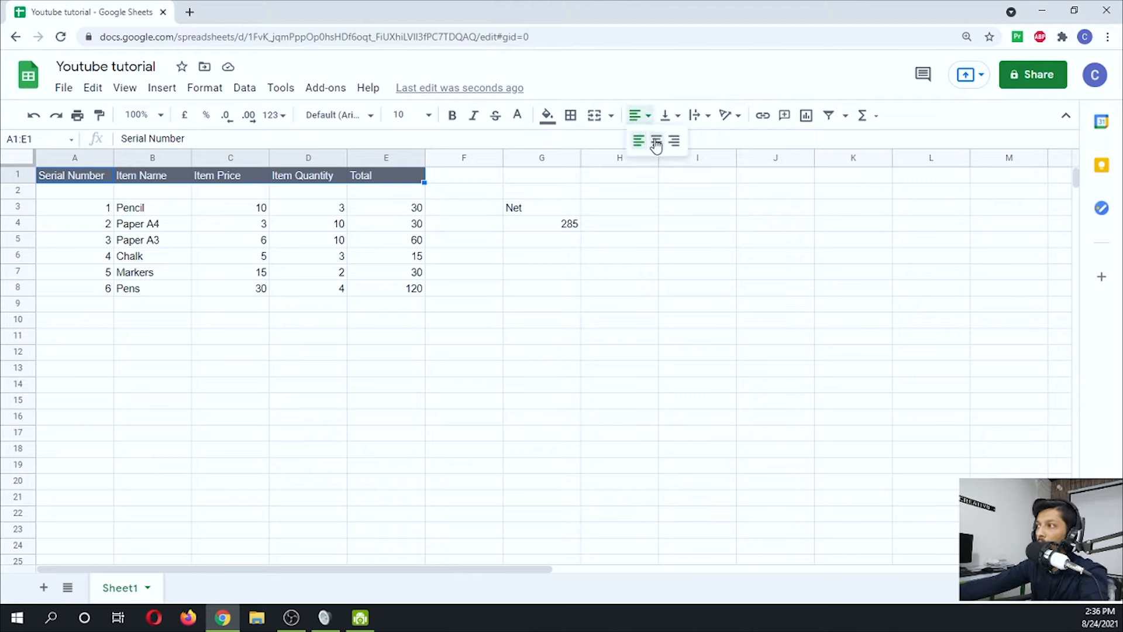
click(656, 141)
click(535, 260)
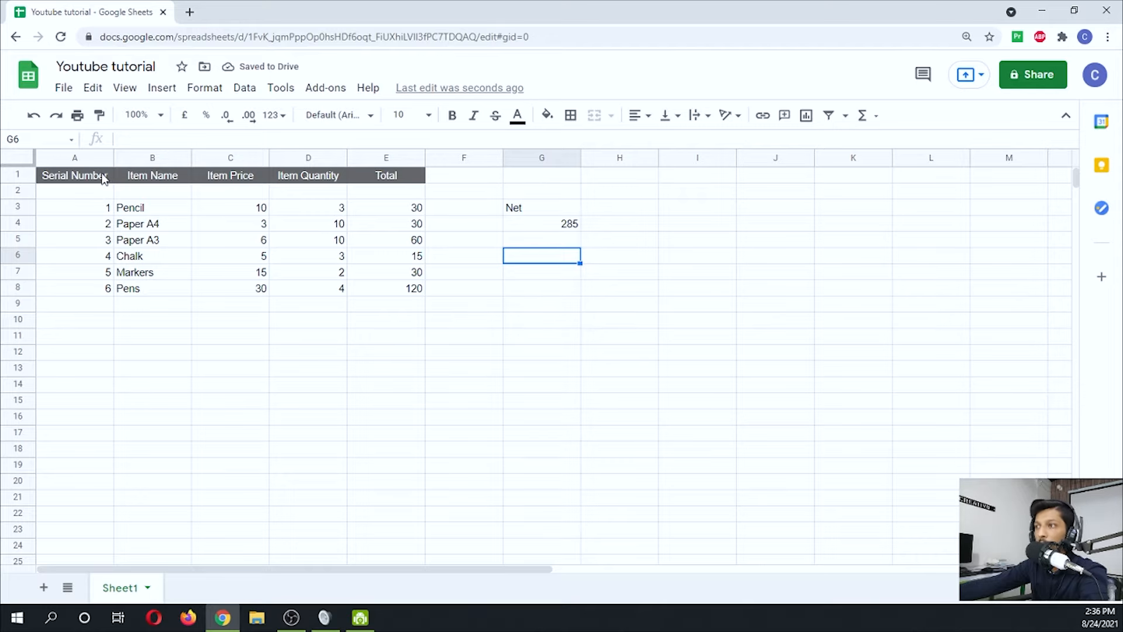
Step: Narrow the Serial Number, Item Price and Item Quantity columns
drag(111, 158, 71, 158)
click(134, 331)
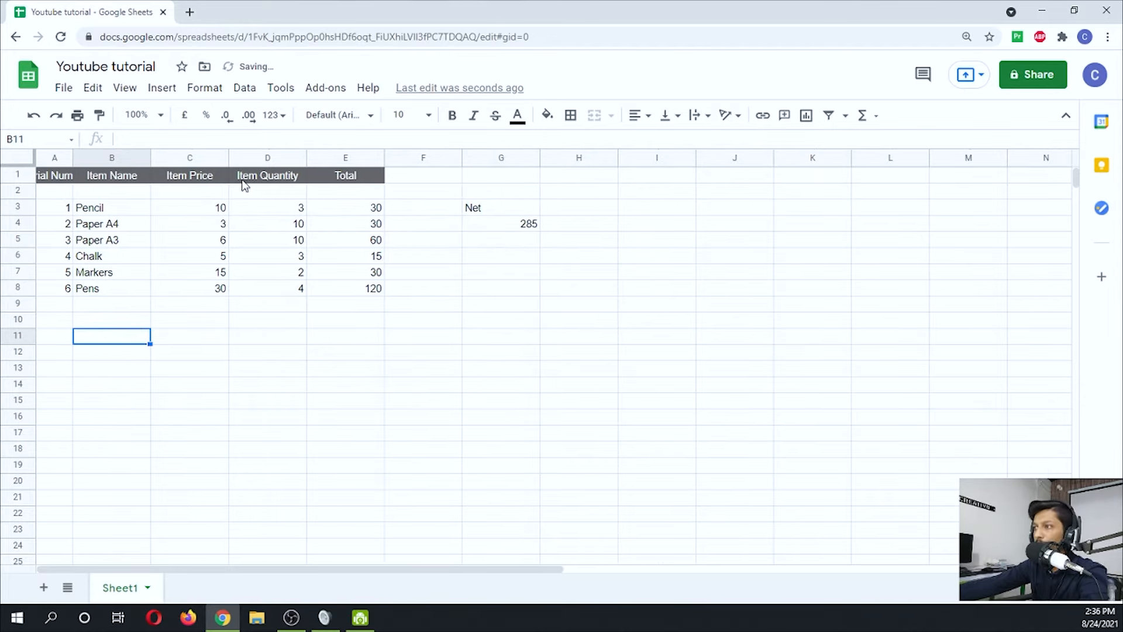
drag(228, 158, 202, 158)
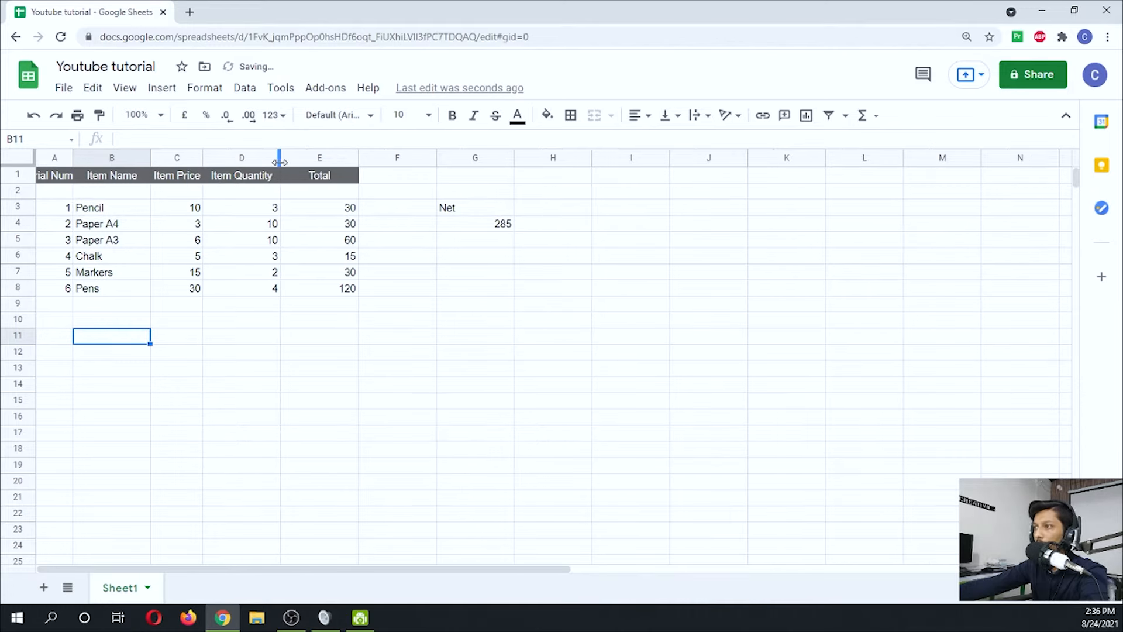
drag(280, 158, 256, 165)
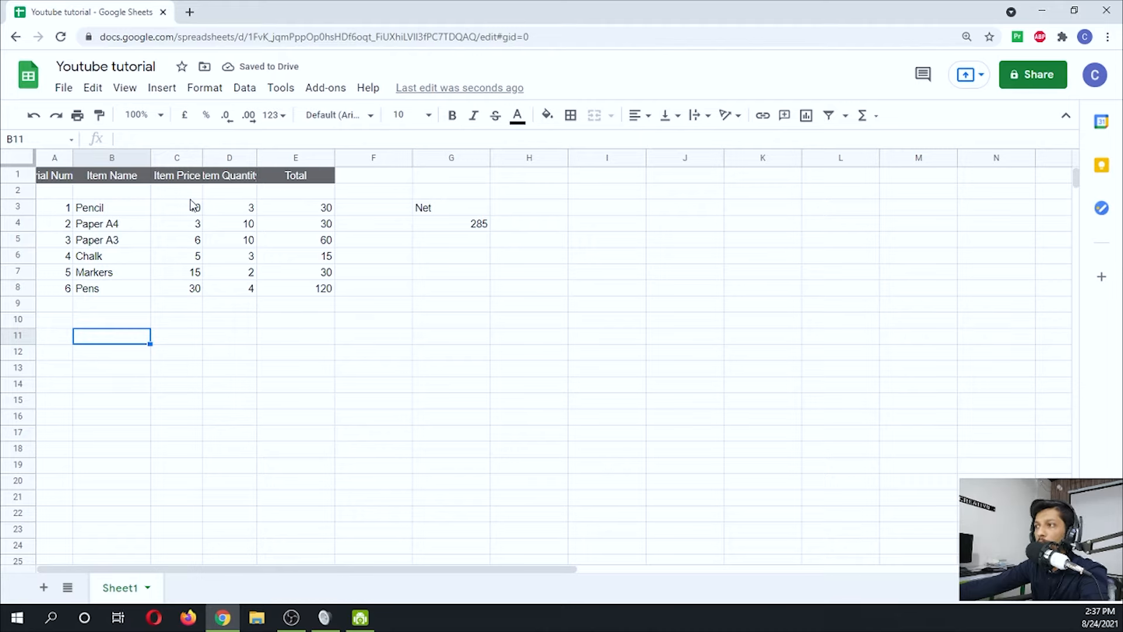
Step: Make row 1 about twice as tall and wrap the Item Quantity header text in D1
click(237, 180)
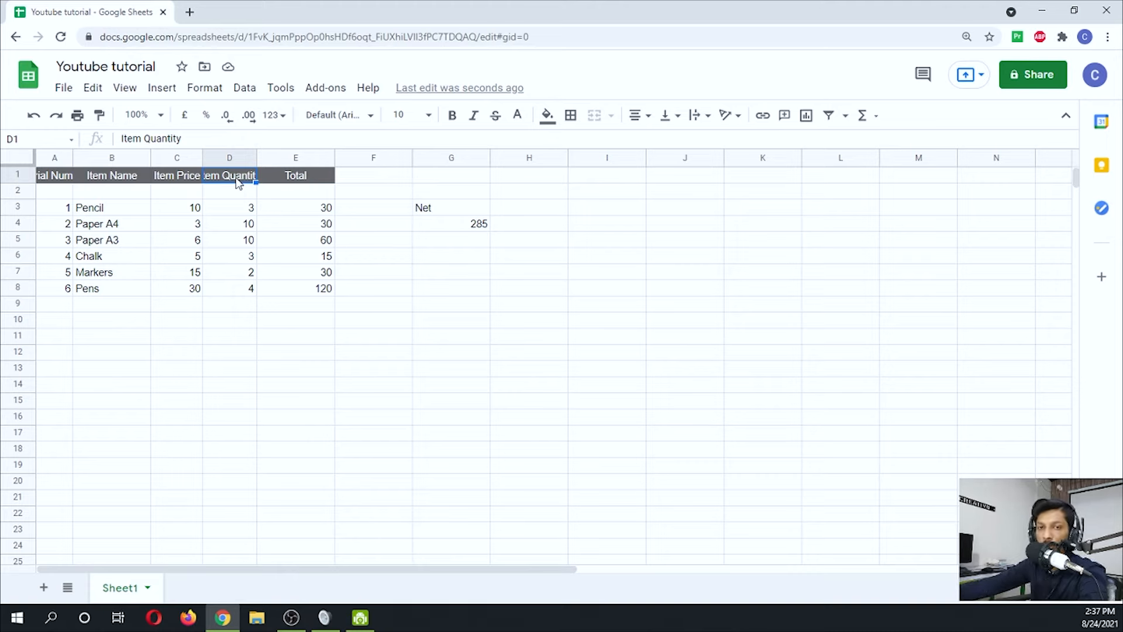
drag(30, 184, 29, 200)
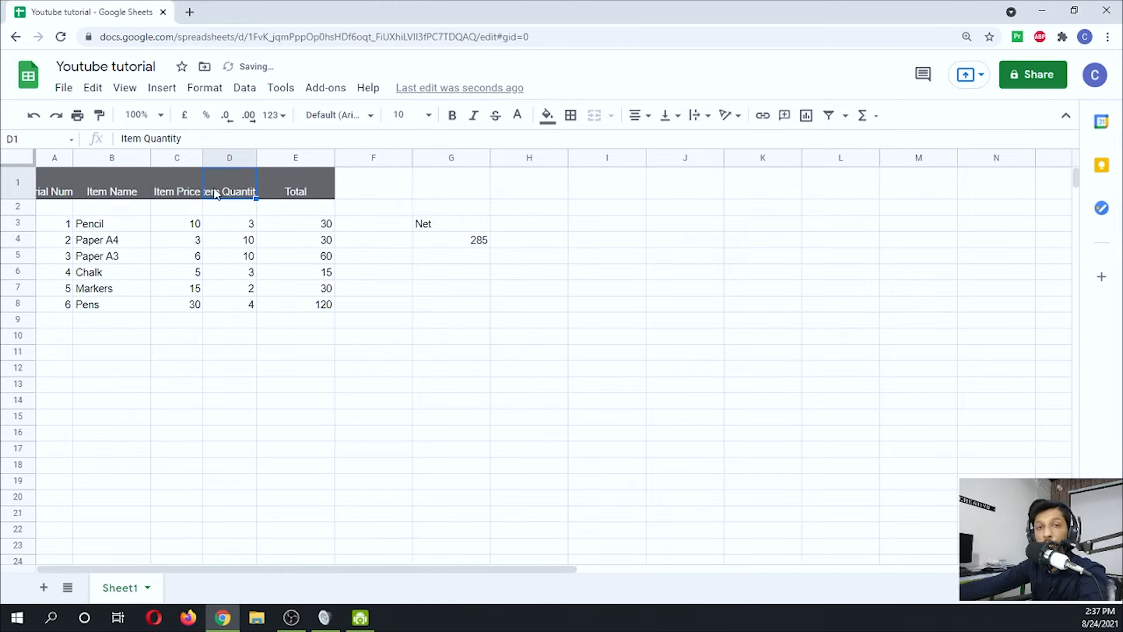
click(696, 116)
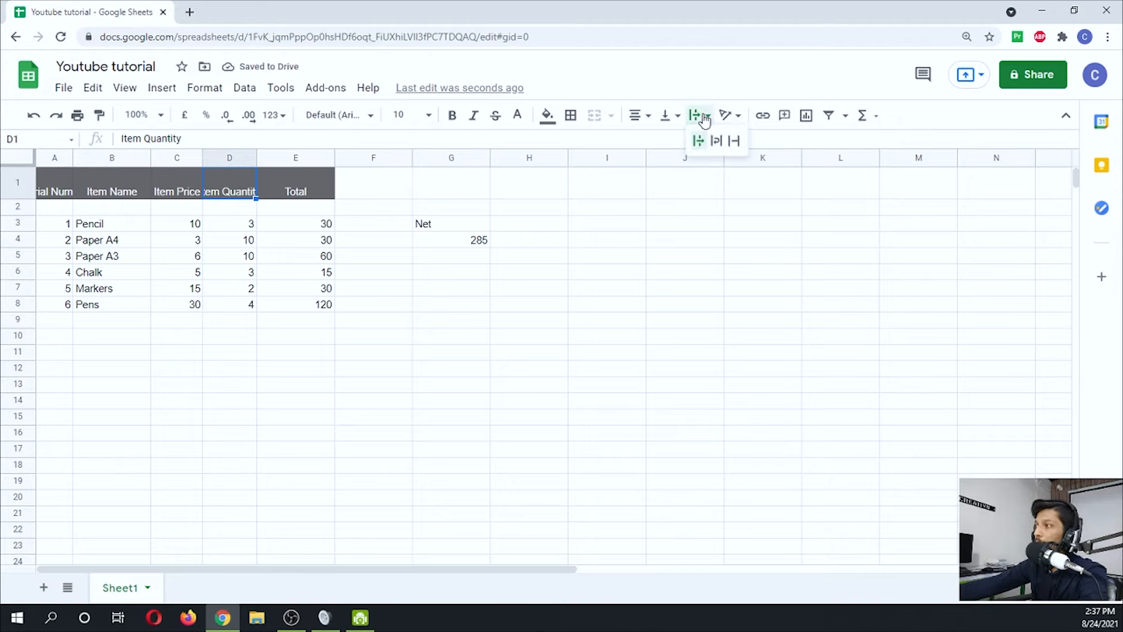
click(723, 142)
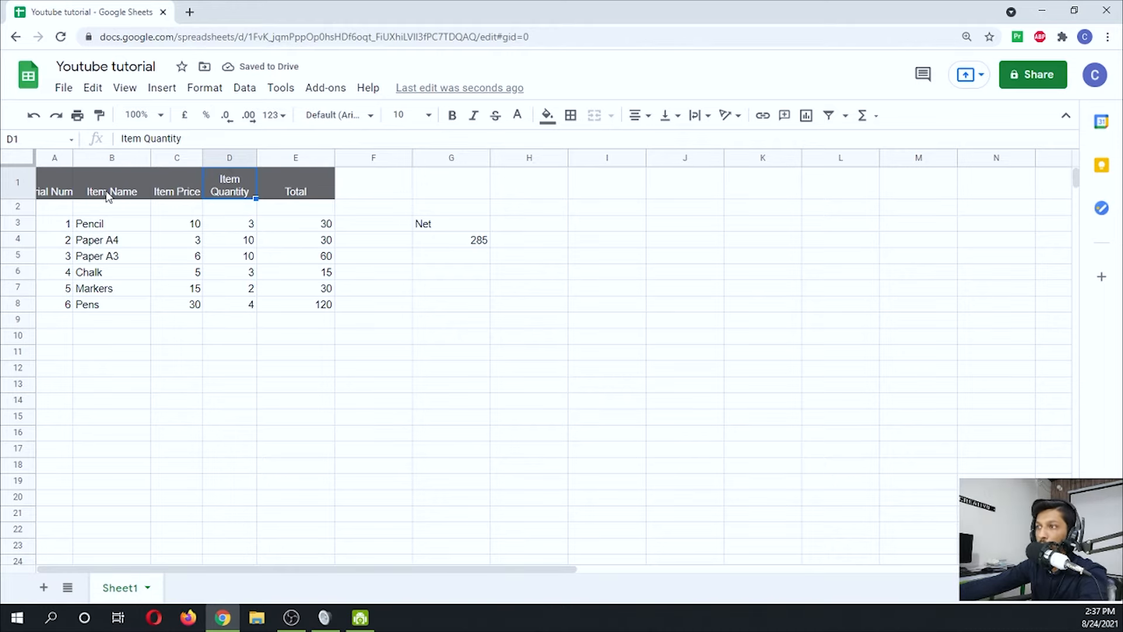
Step: Wrap the text of all header cells A1:E1 and align it vertically to the middle
drag(52, 191, 313, 196)
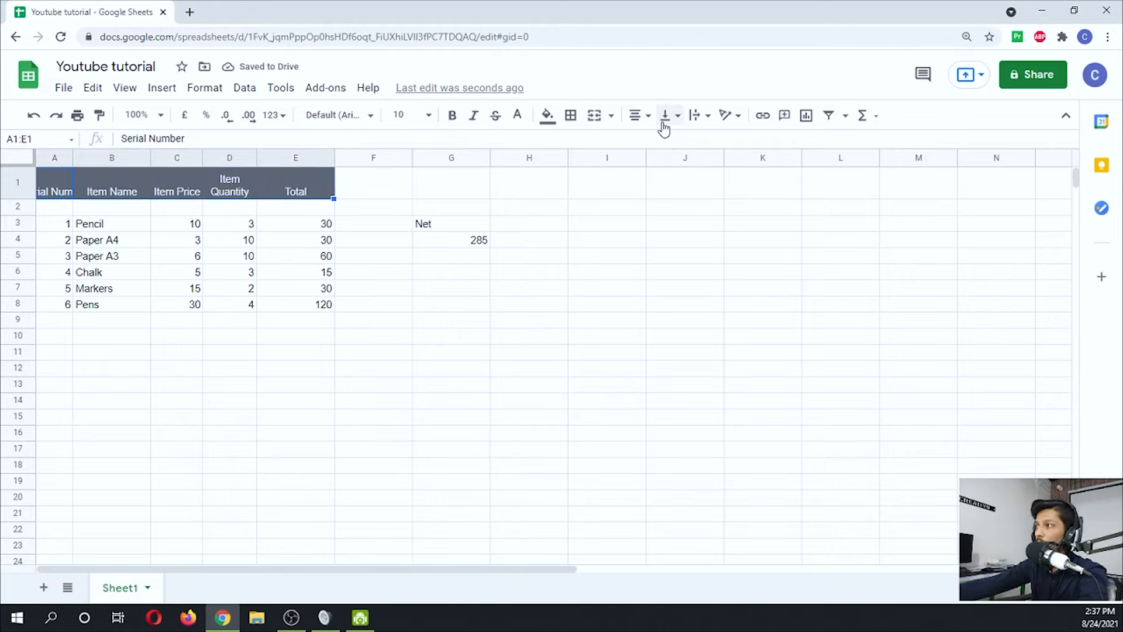
click(693, 117)
click(717, 142)
click(667, 115)
click(686, 141)
click(550, 256)
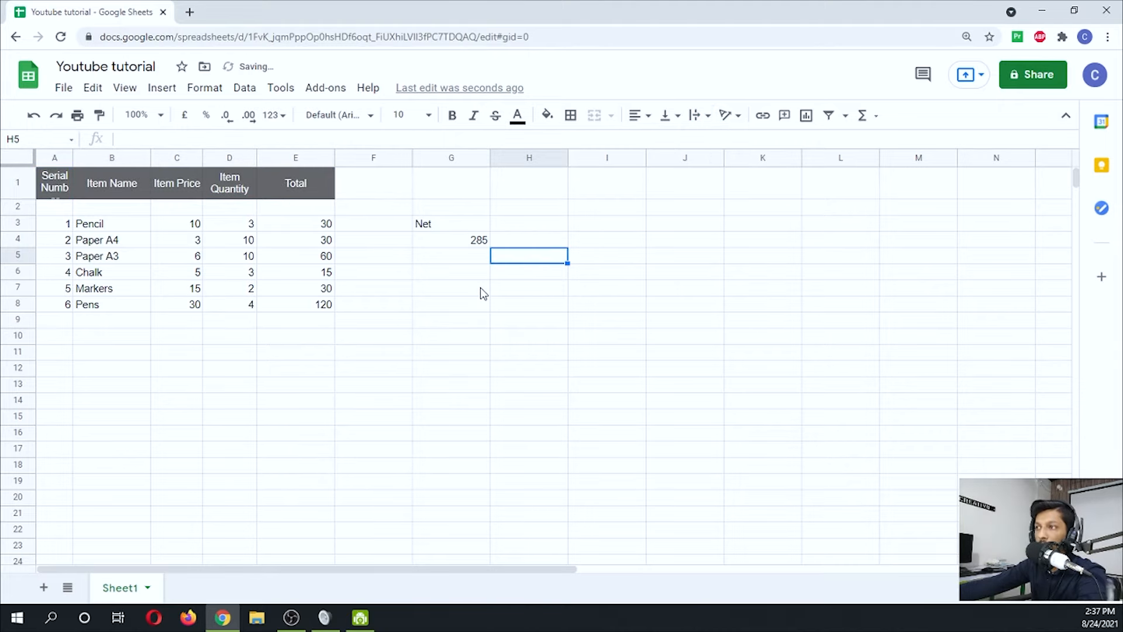
Step: Make row 1 taller and widen column A slightly so the Serial Number header fits on two lines
drag(23, 195, 24, 213)
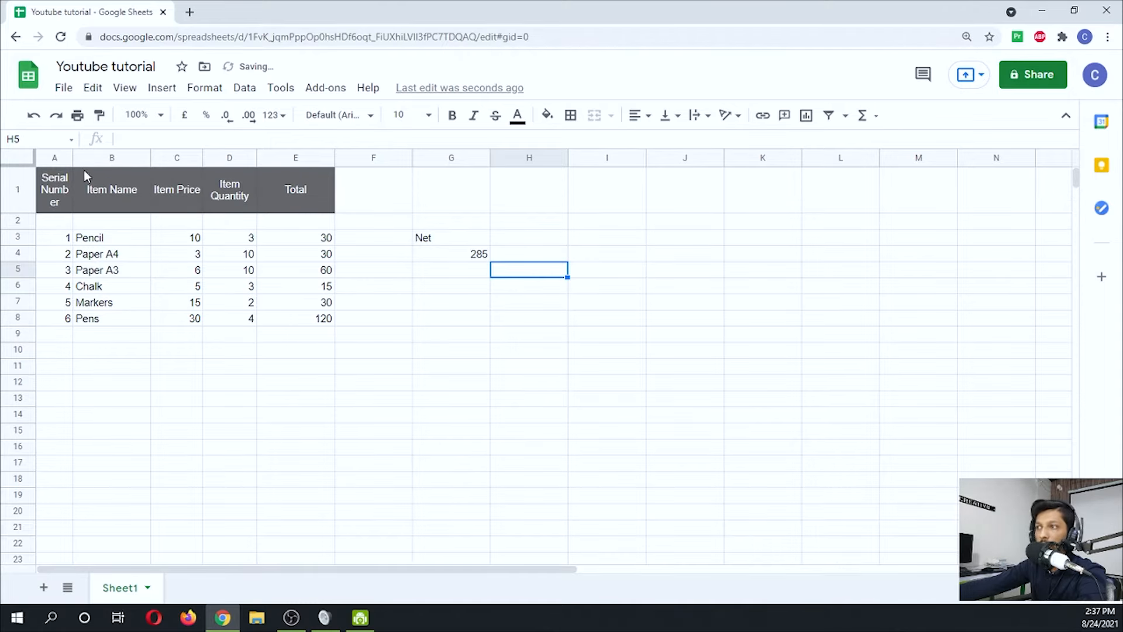
drag(72, 157, 88, 208)
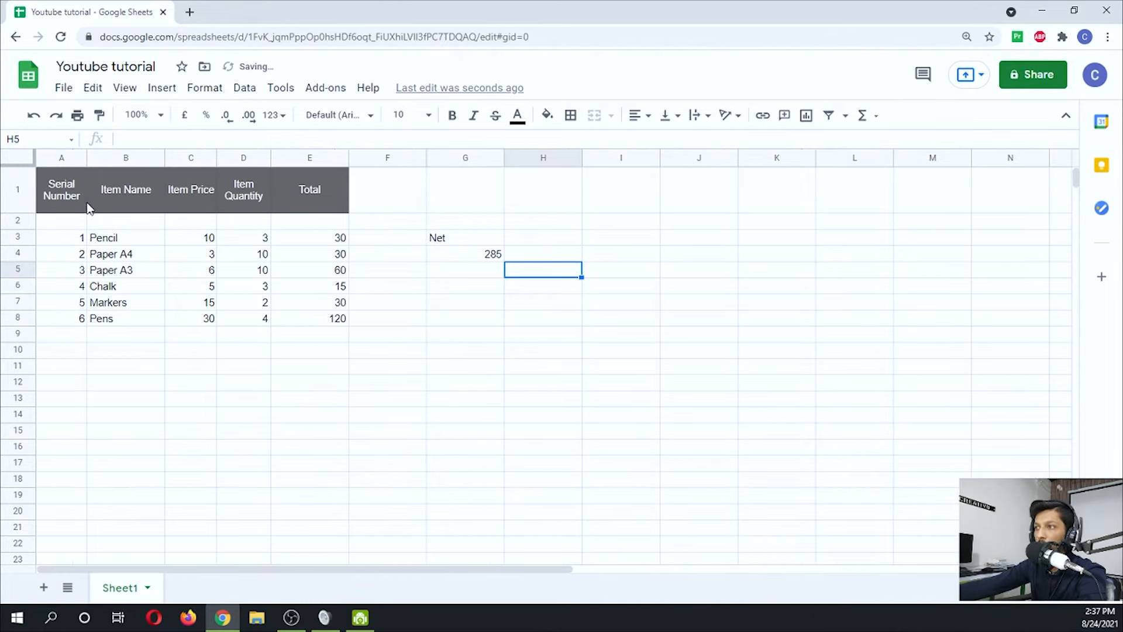
click(82, 323)
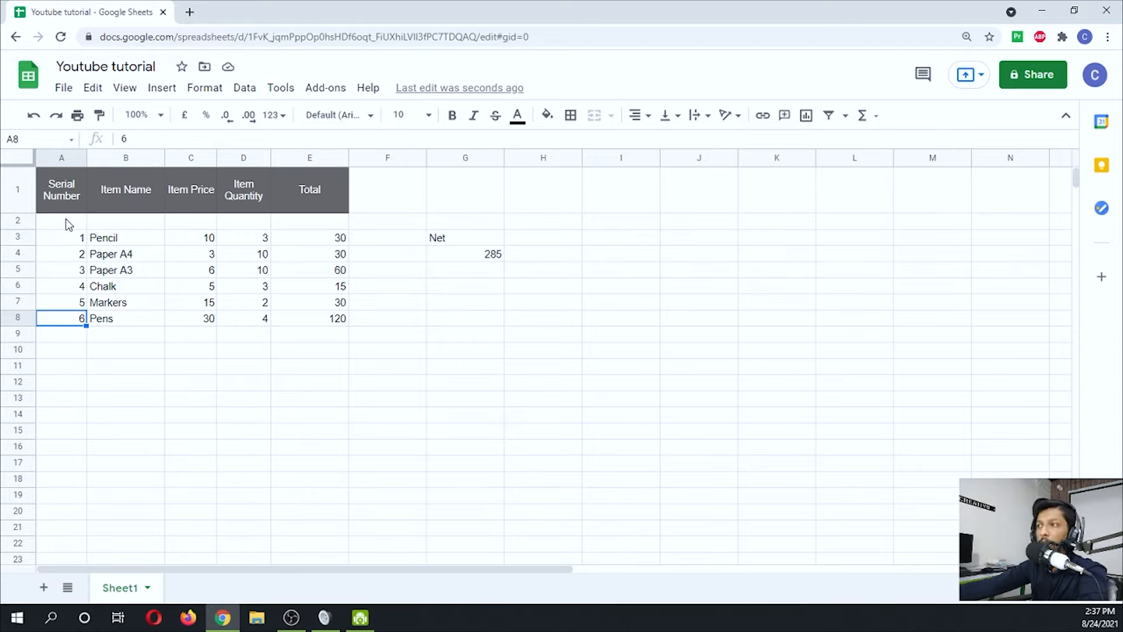
drag(67, 222, 332, 324)
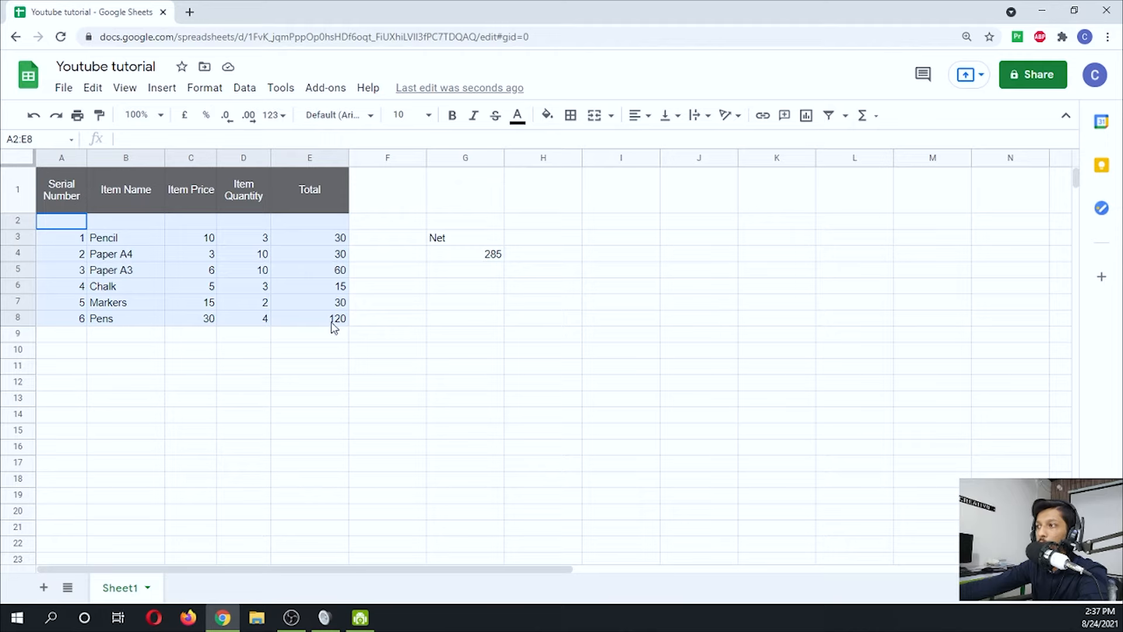
click(372, 356)
click(444, 319)
click(385, 275)
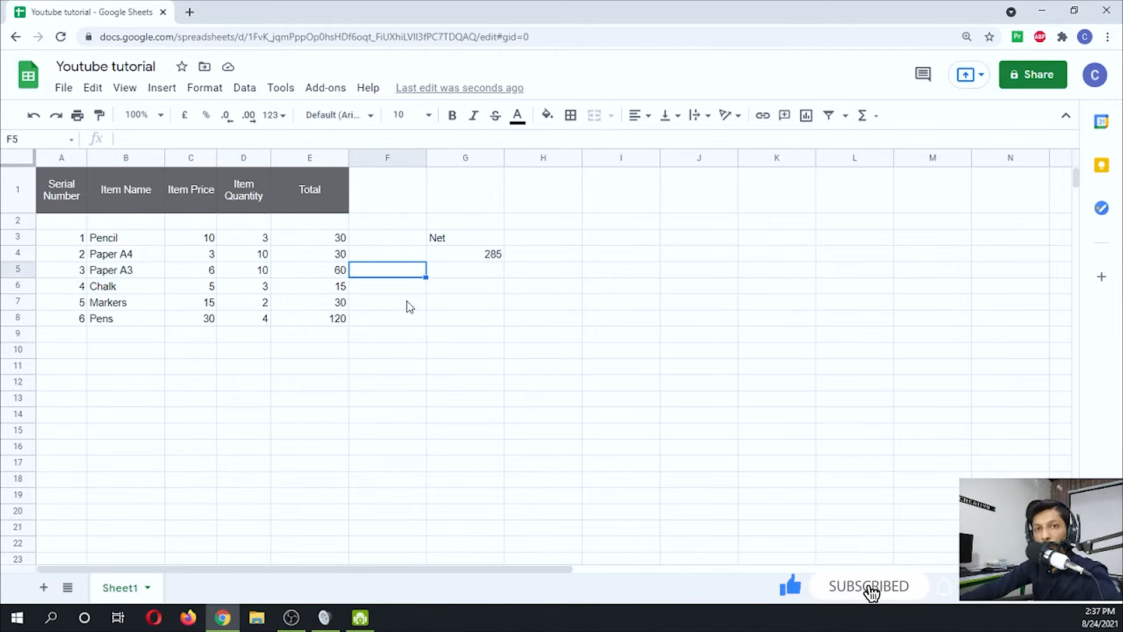
Step: Preview the current sheet's printout with Microsoft Print to PDF as the destination, and leave without printing
key(ctrl+p)
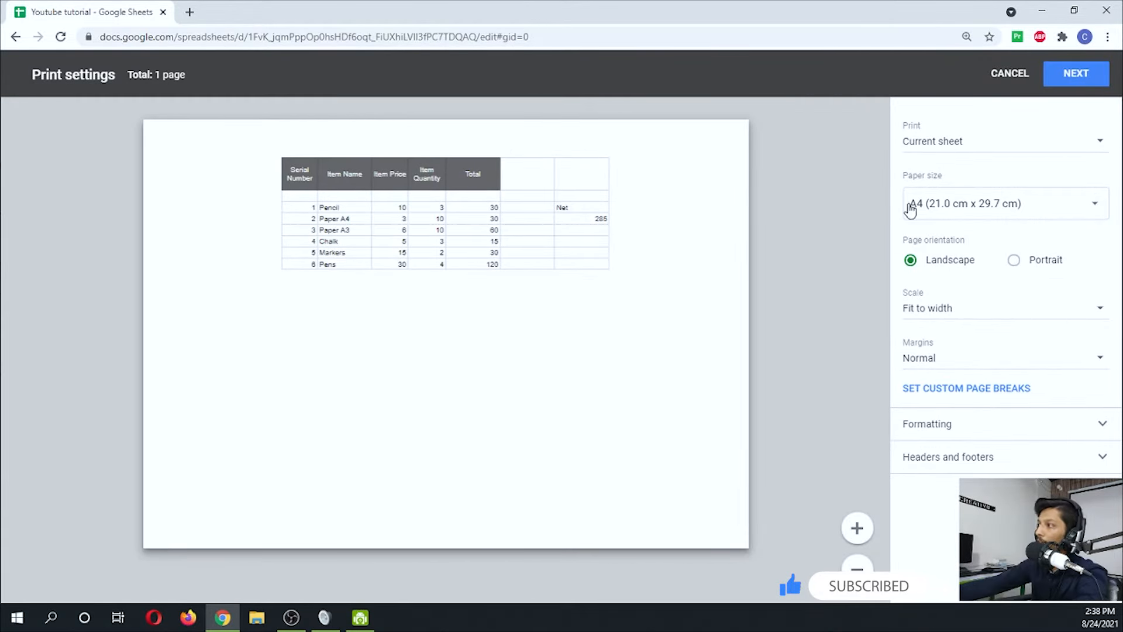
click(1065, 84)
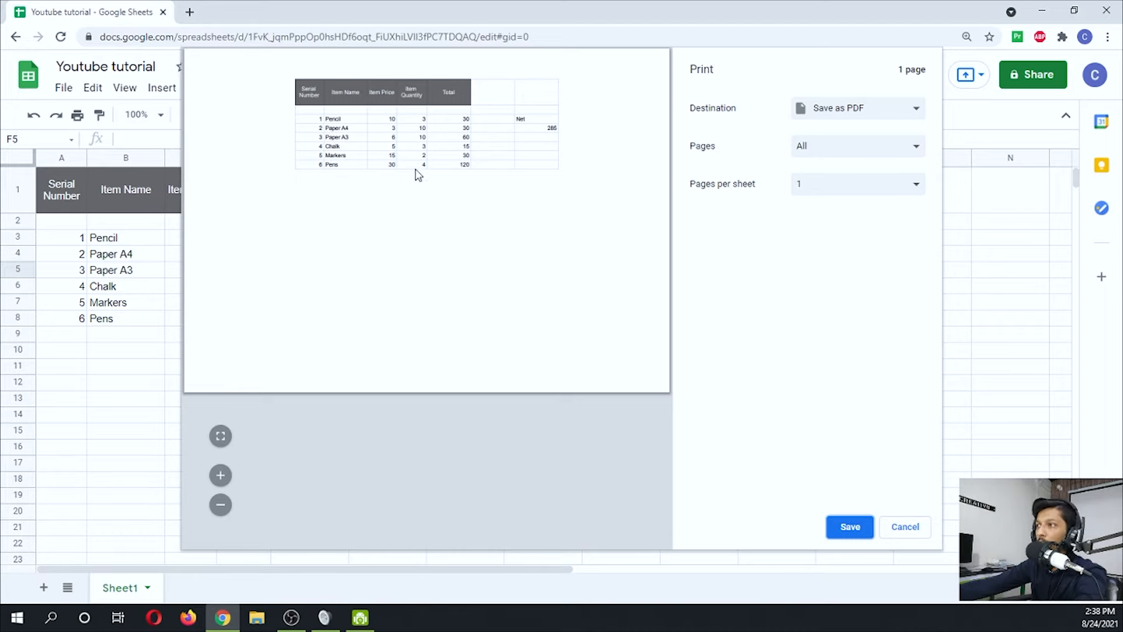
click(819, 117)
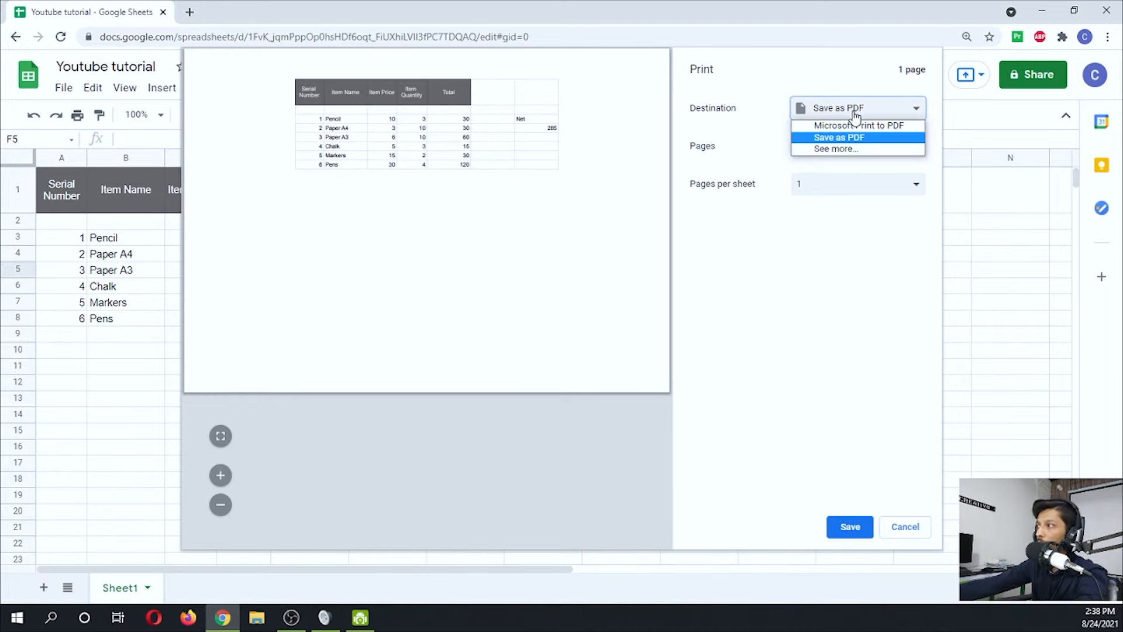
click(850, 124)
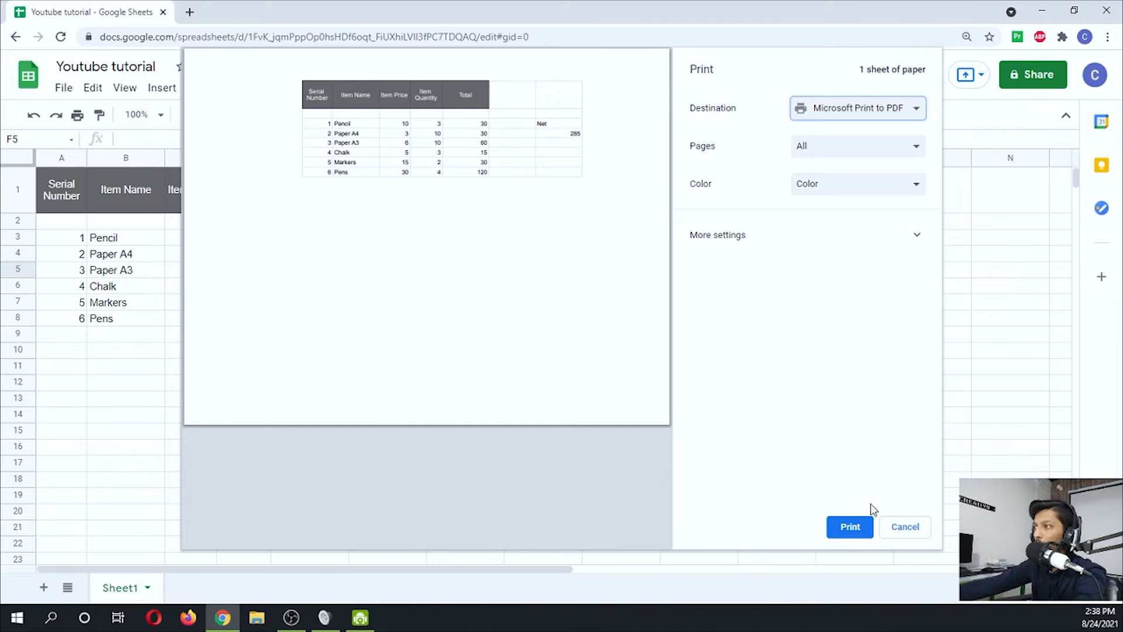
click(889, 528)
click(387, 335)
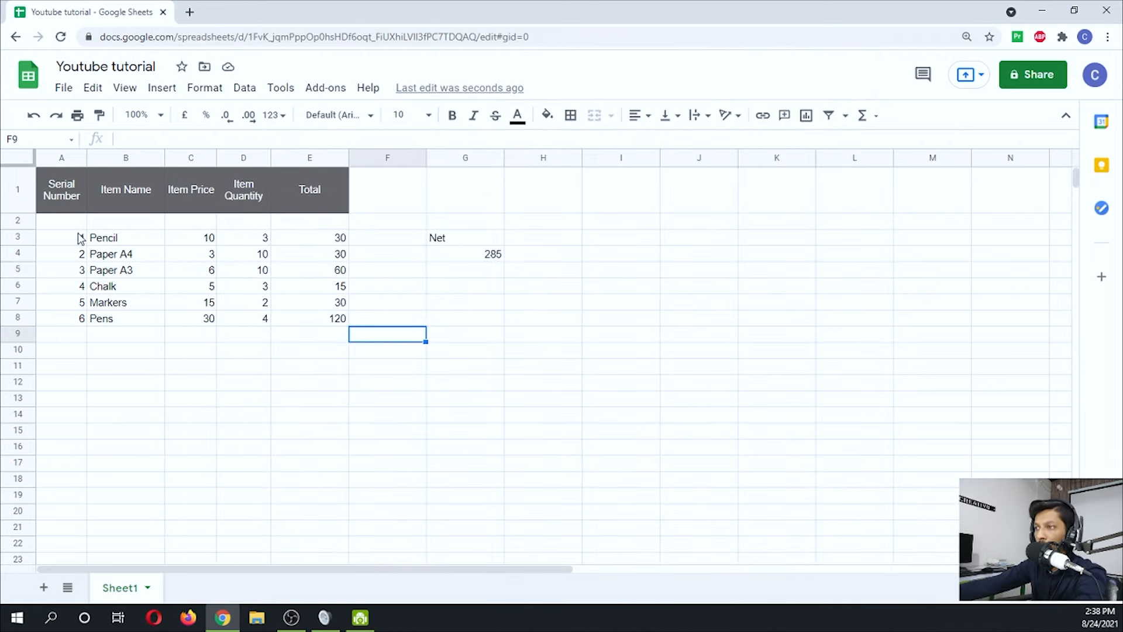
Step: Apply borders to all cells of the item table A1:E8
drag(69, 222, 337, 320)
drag(60, 188, 339, 319)
click(571, 119)
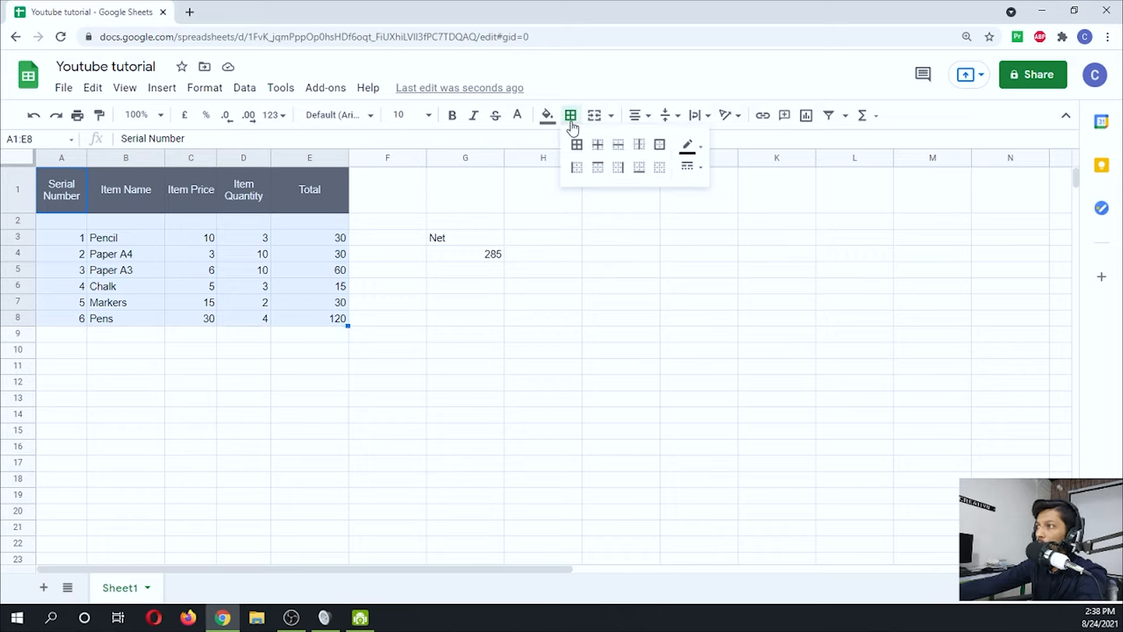
click(576, 144)
click(439, 333)
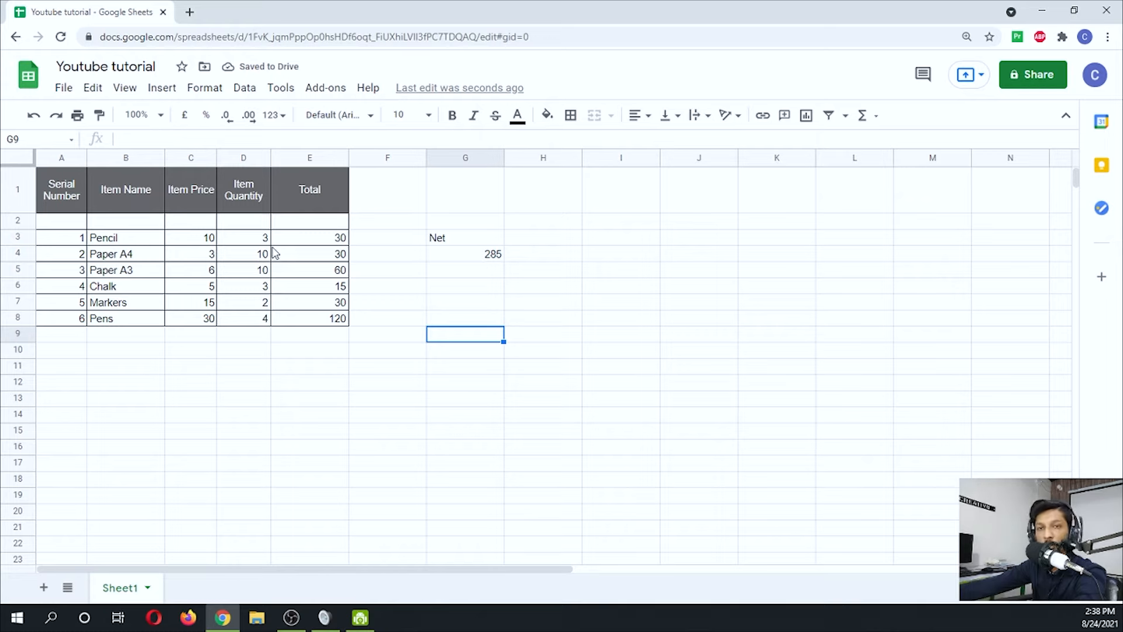
Step: Fill the serial number cells A2:A8 with light grey
click(73, 223)
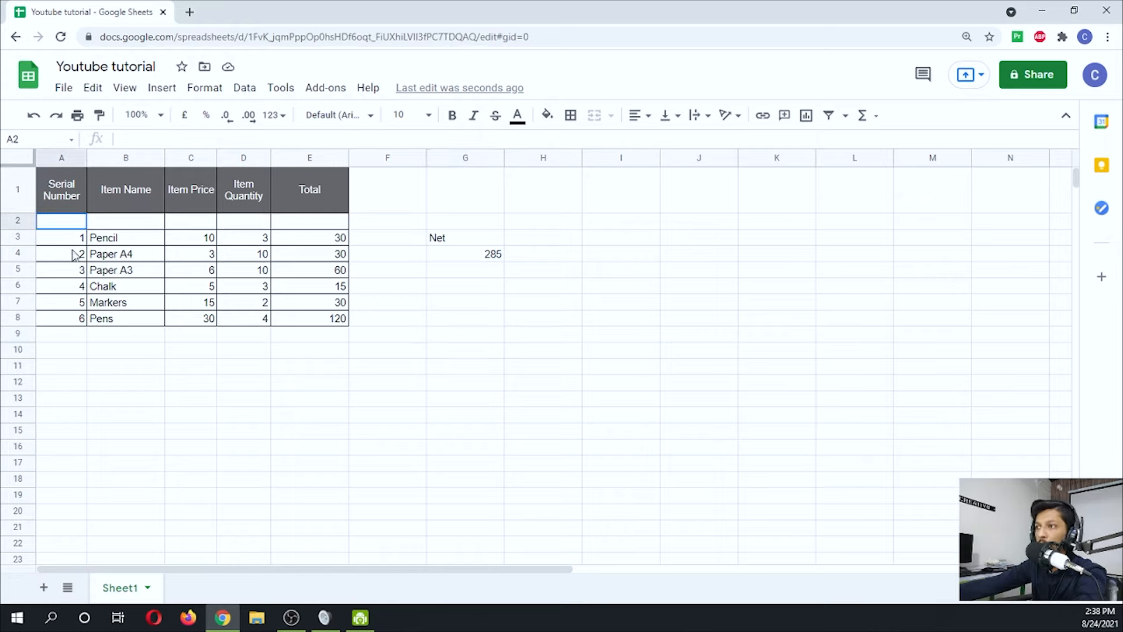
drag(74, 254, 79, 321)
click(547, 114)
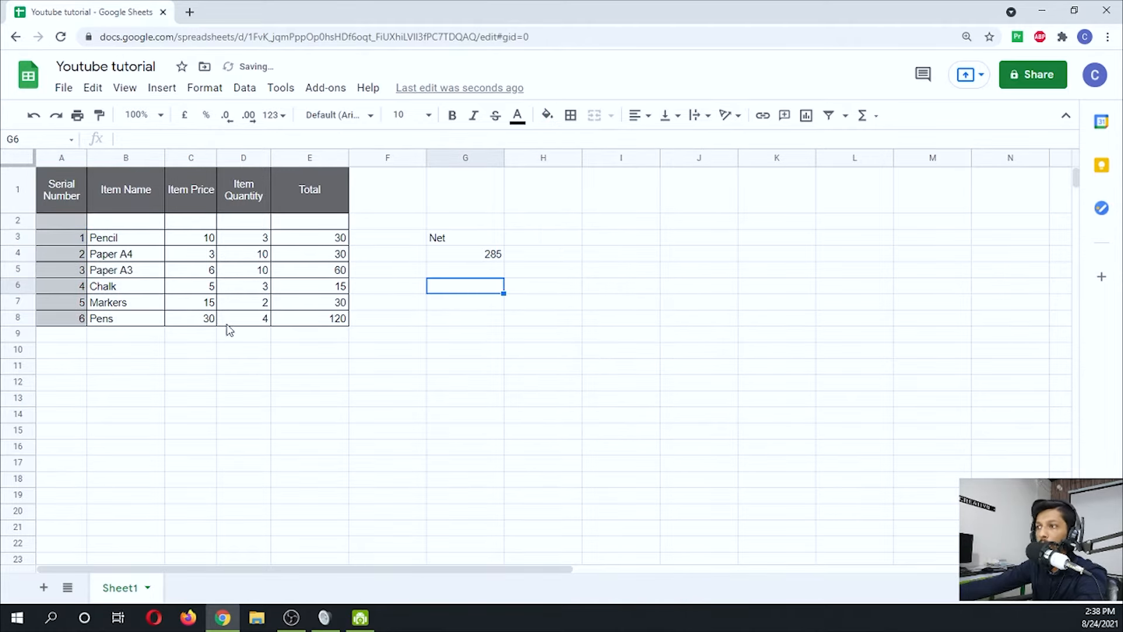
Step: Check the print preview of the sheet with the filled serial number column, and leave without printing
click(322, 366)
key(ctrl+p)
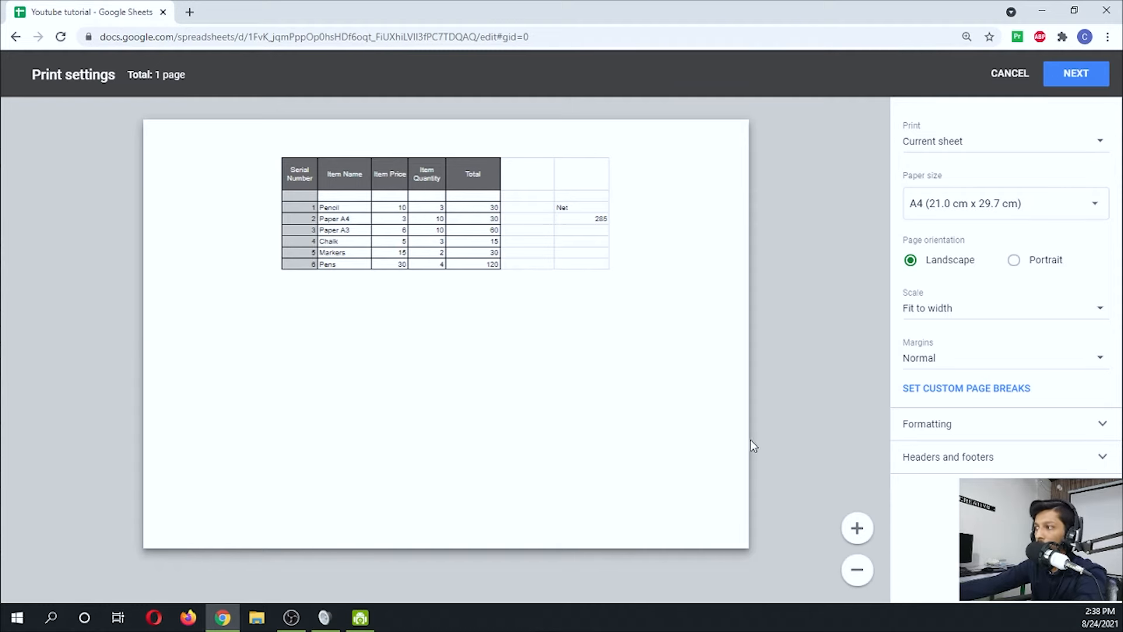
click(1010, 73)
Step: Clear the Net label and its sum from cells G3:G4
click(474, 269)
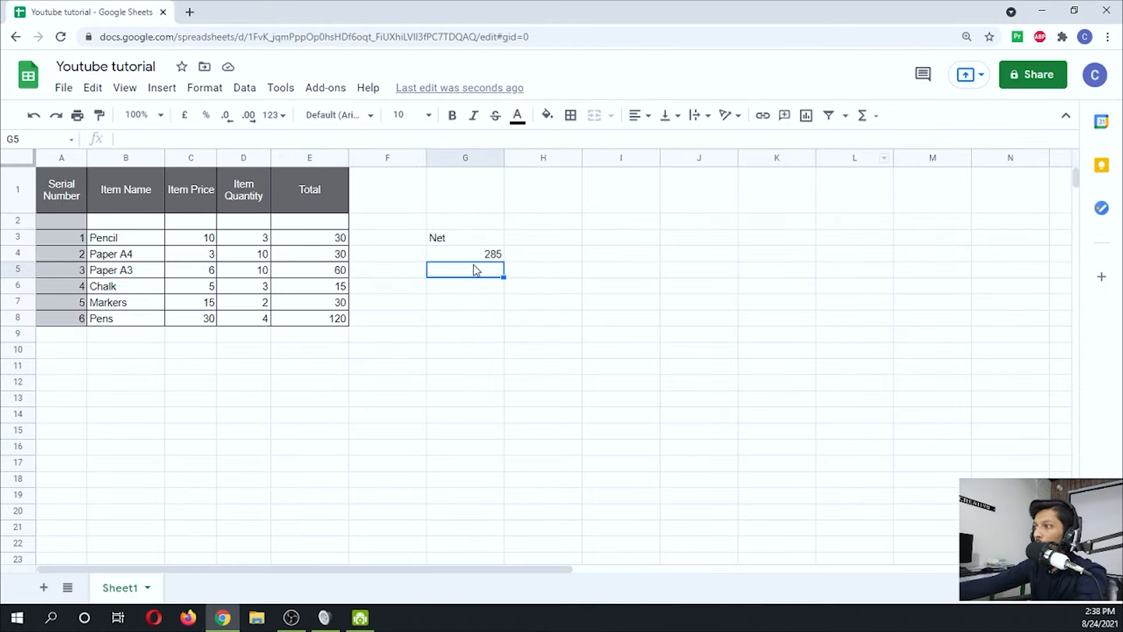
drag(461, 241, 466, 253)
key(Delete)
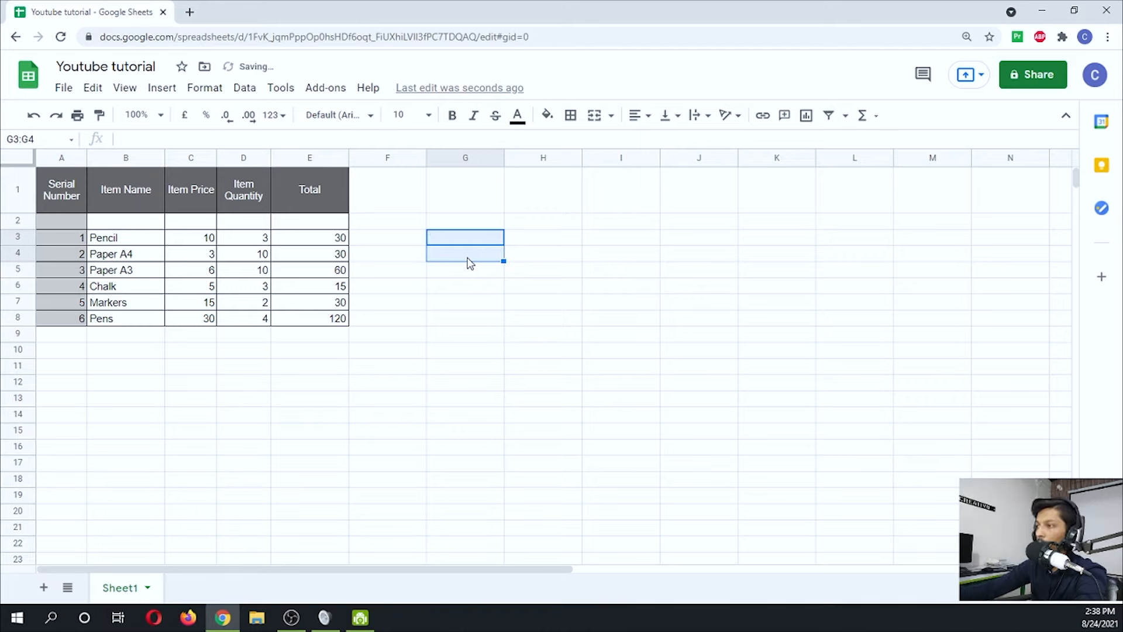
Step: Add a total row below the item table with the label Total in D9 and the formula =SUM(E3:E8) in E9
click(246, 354)
key(Up)
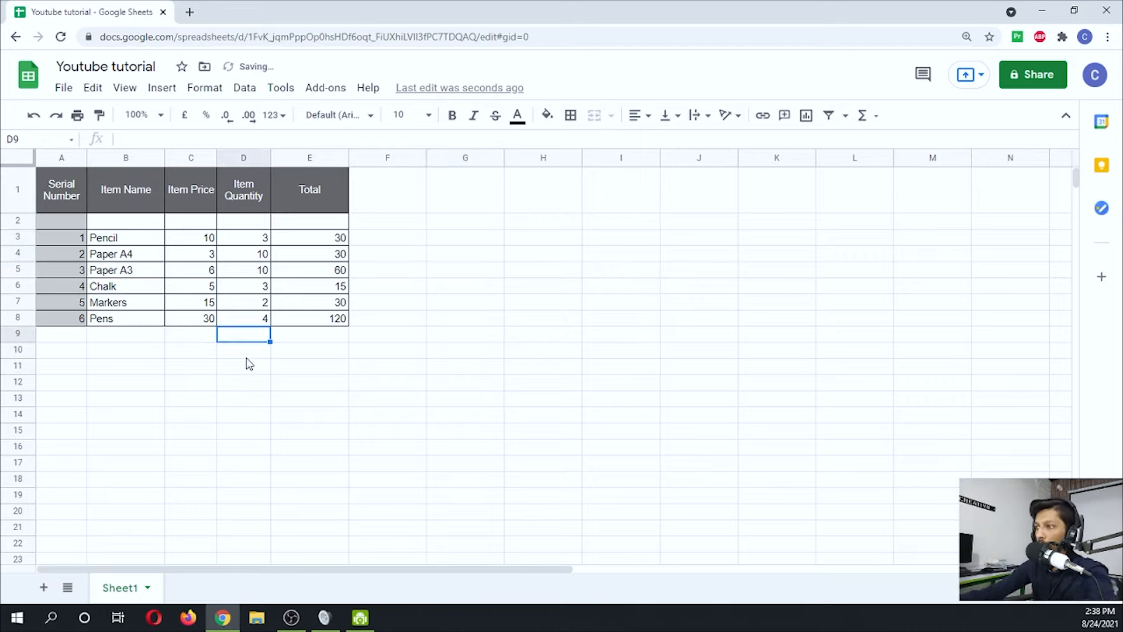
text(Total)
key(Tab)
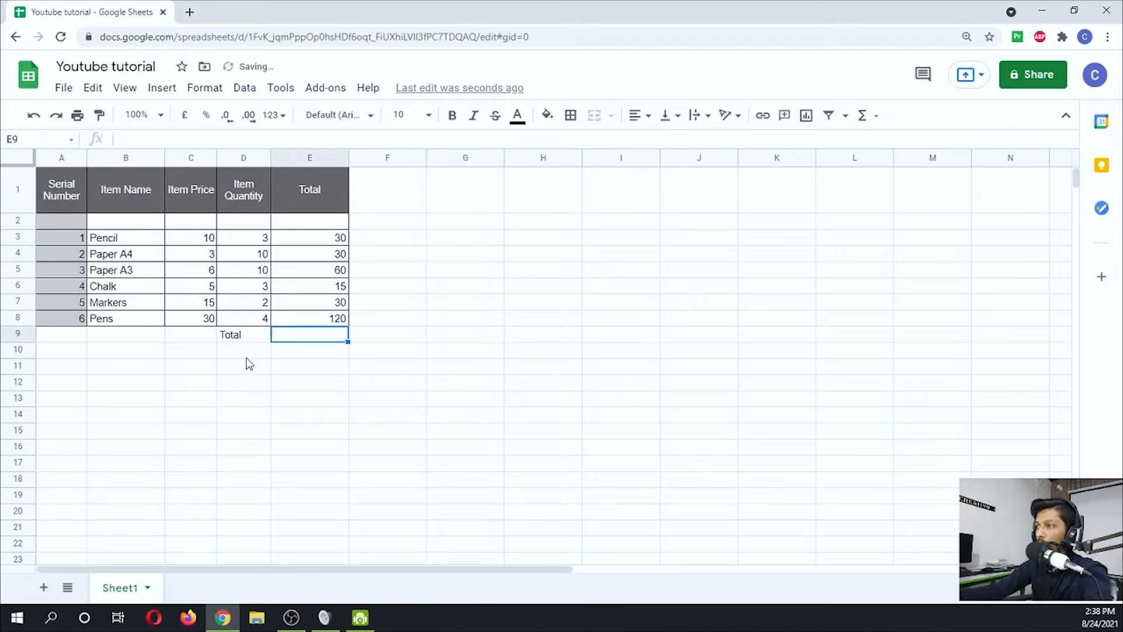
text(=SUM(E)
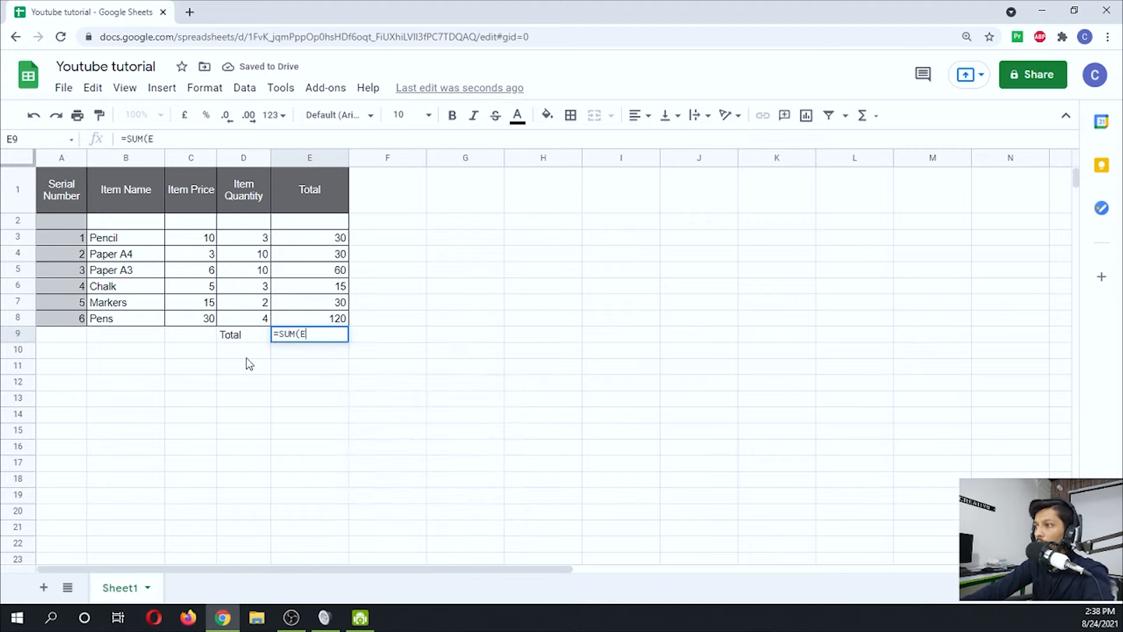
text(3:E8))
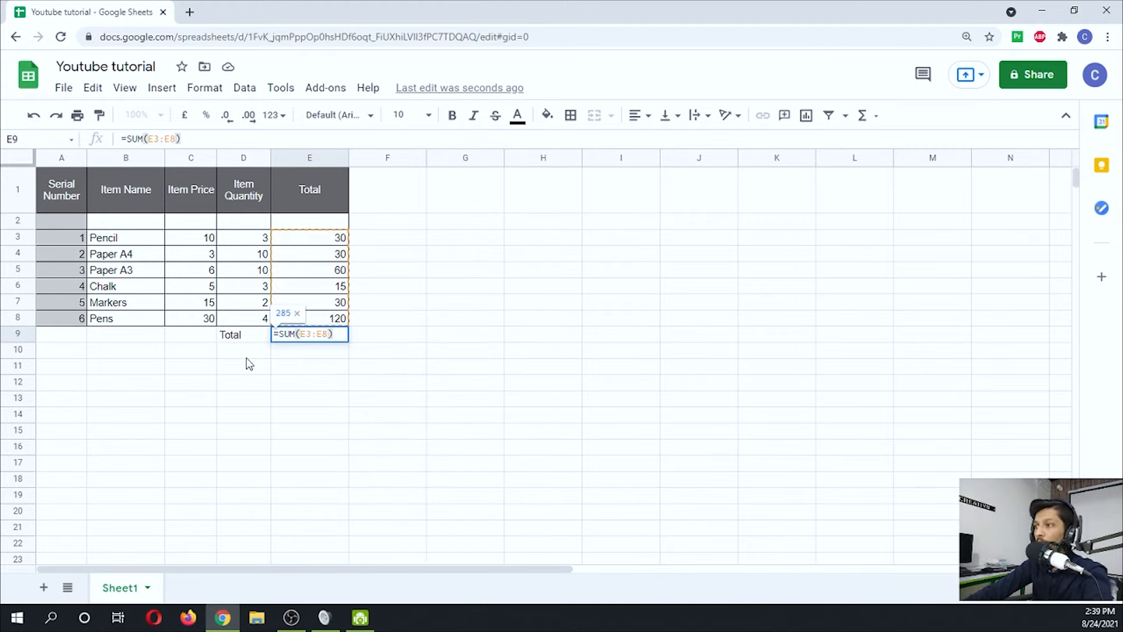
key(Return)
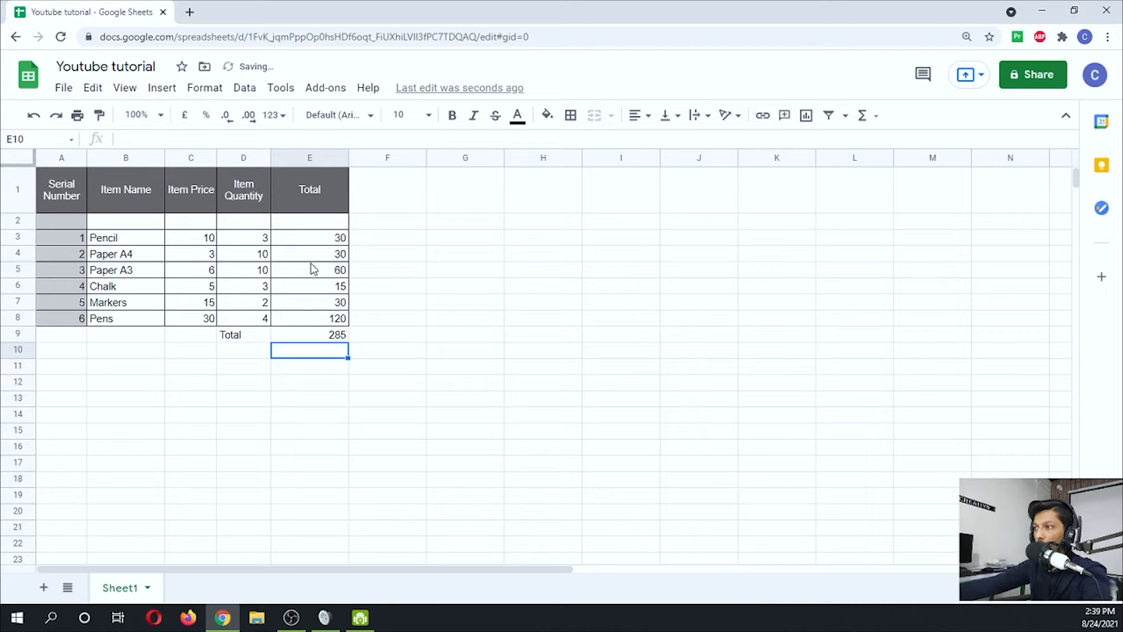
Step: Format the total cells D9:E9 with a dark grey fill and white text
click(256, 338)
drag(256, 339, 336, 336)
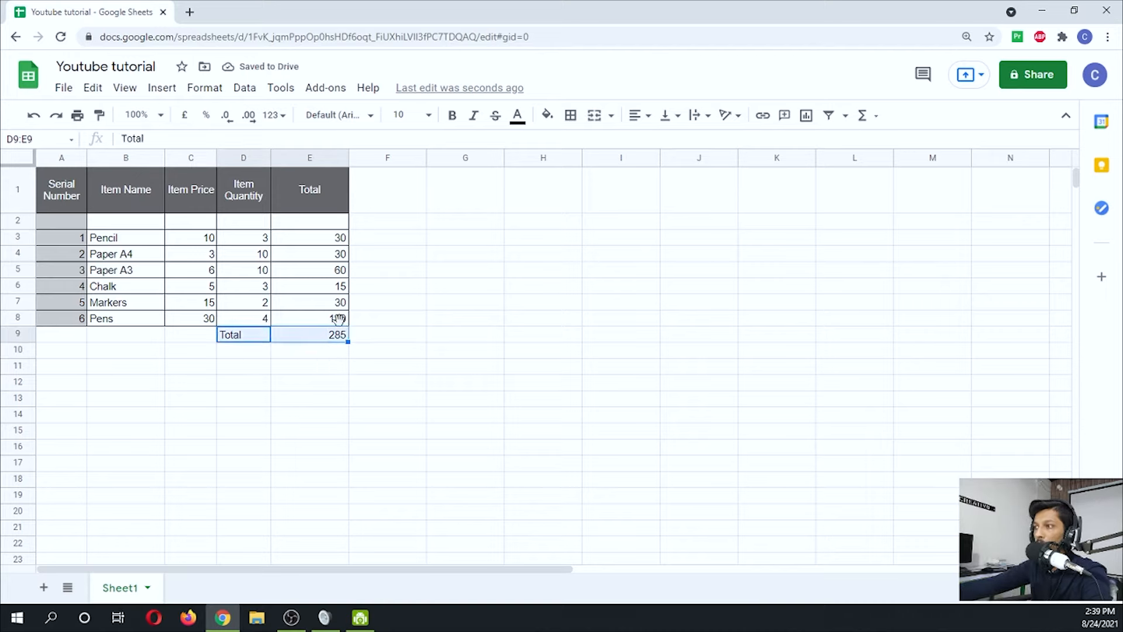
click(548, 115)
click(588, 168)
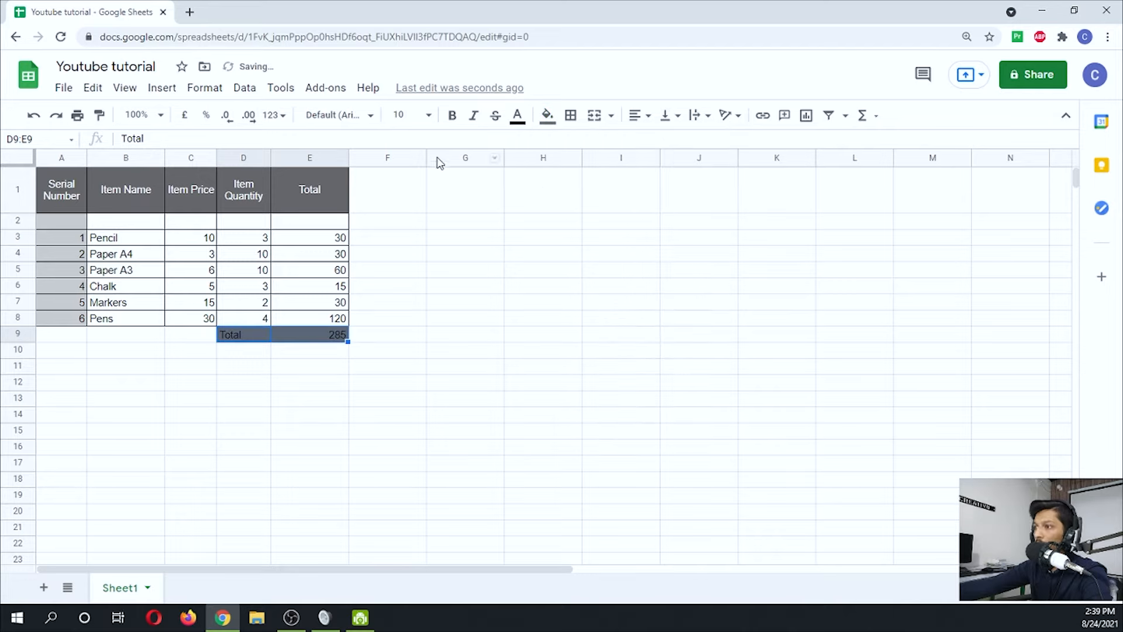
click(570, 116)
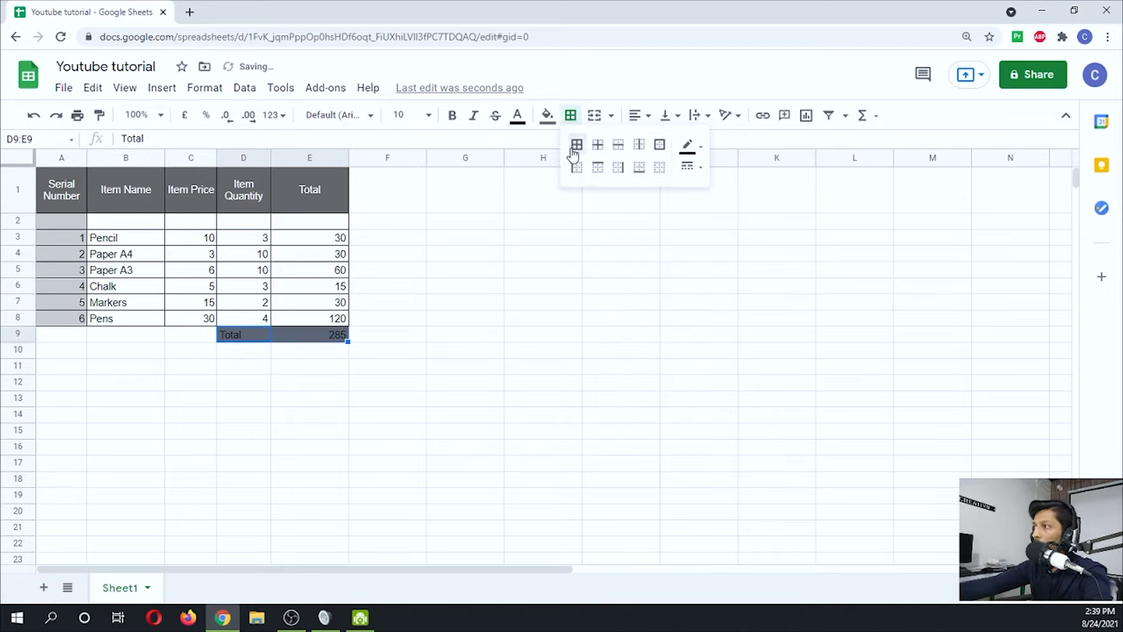
click(517, 114)
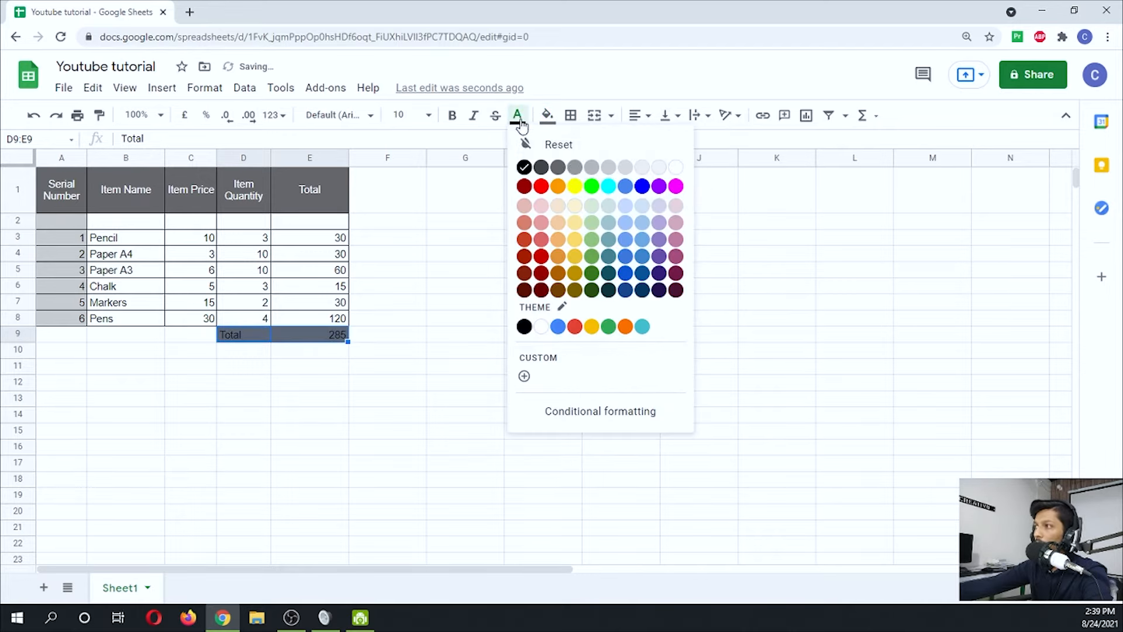
click(675, 167)
Step: Preview the printout with the new total row, and return to the sheet without printing
click(526, 289)
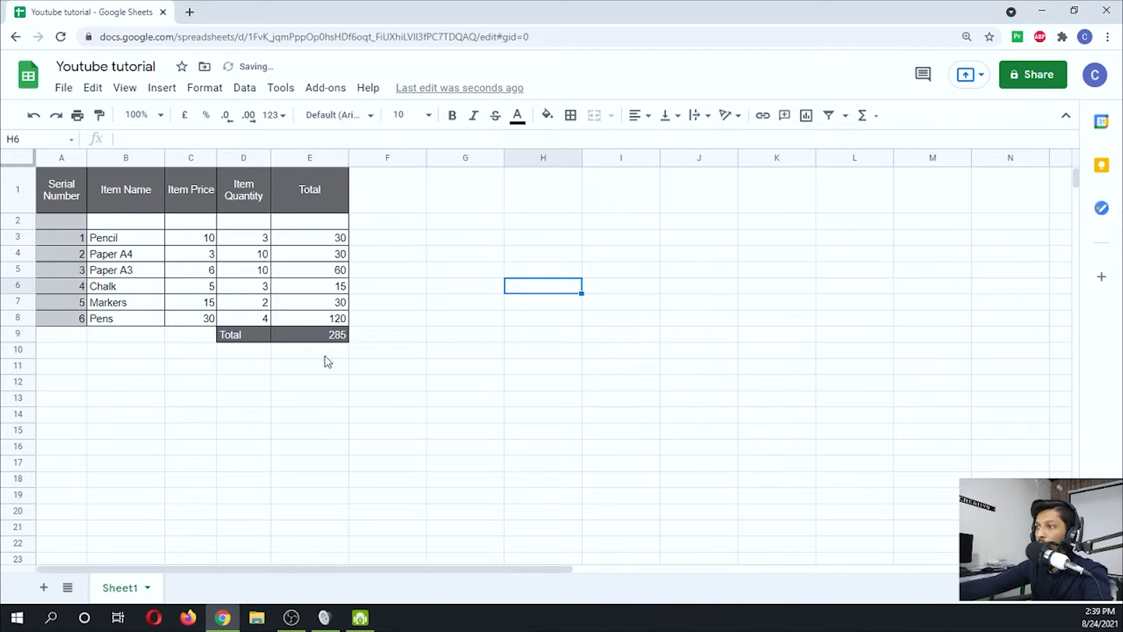
key(ctrl+p)
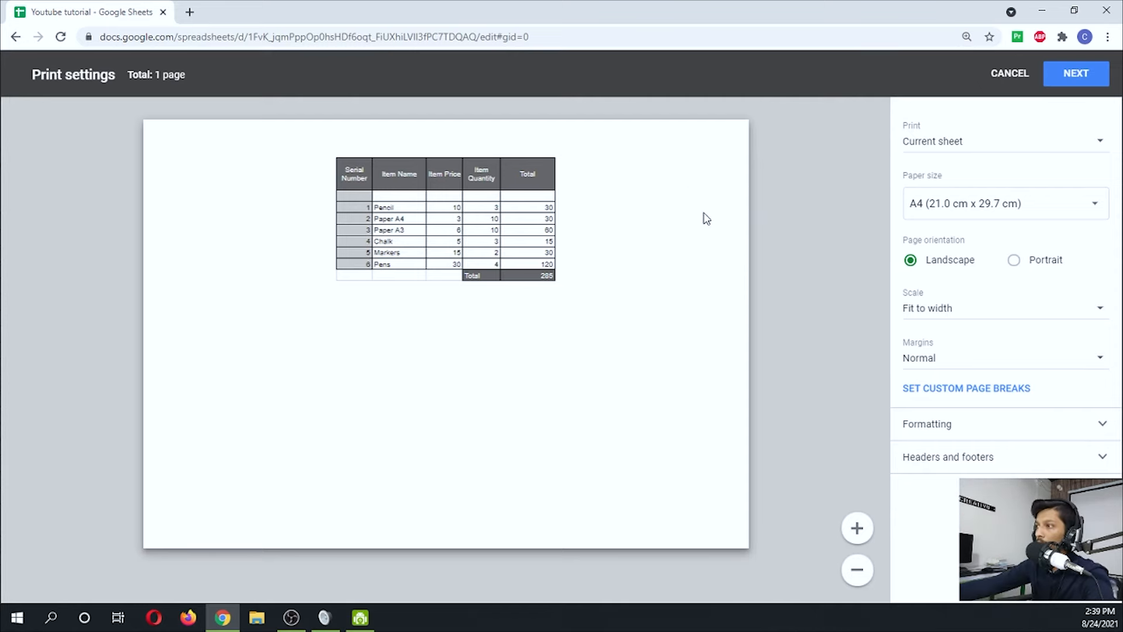
click(1001, 76)
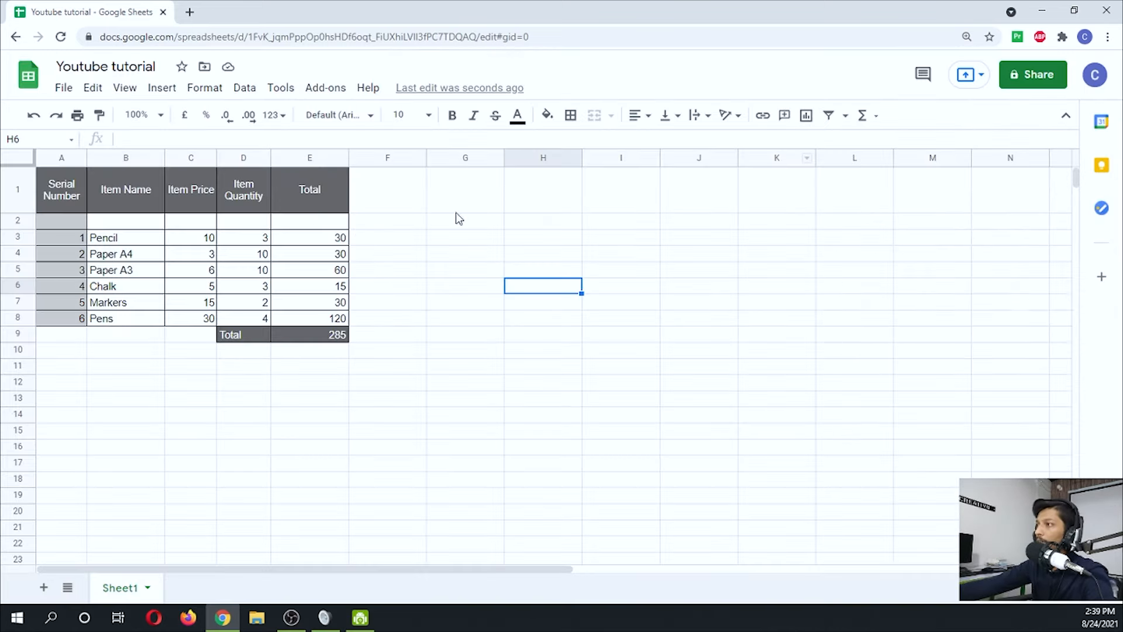
Step: Try a light red fill on the Total header cell E1, and undo it
click(310, 206)
click(547, 115)
click(578, 221)
click(444, 270)
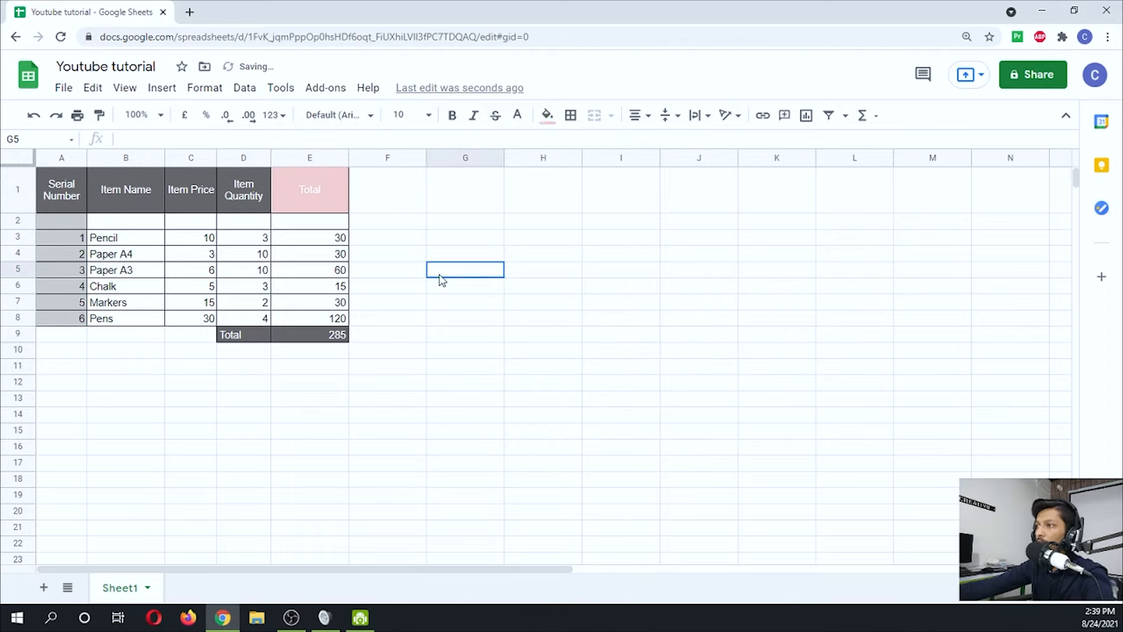
key(ctrl+z)
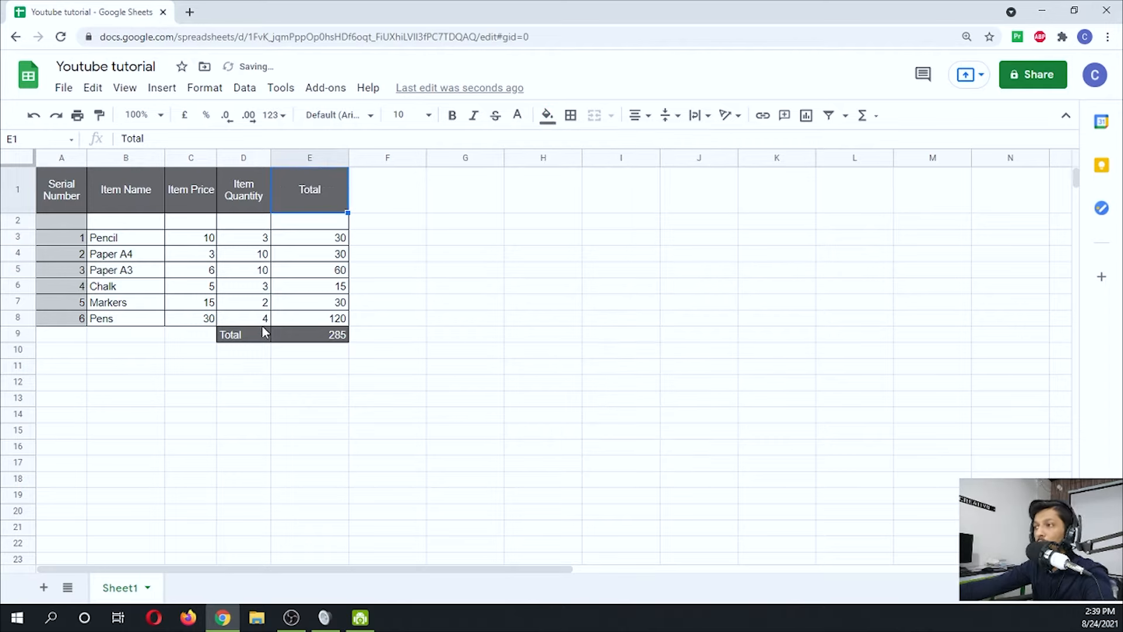
Step: Apply white borders to all header cells in A1:E1
click(254, 355)
drag(72, 202, 308, 209)
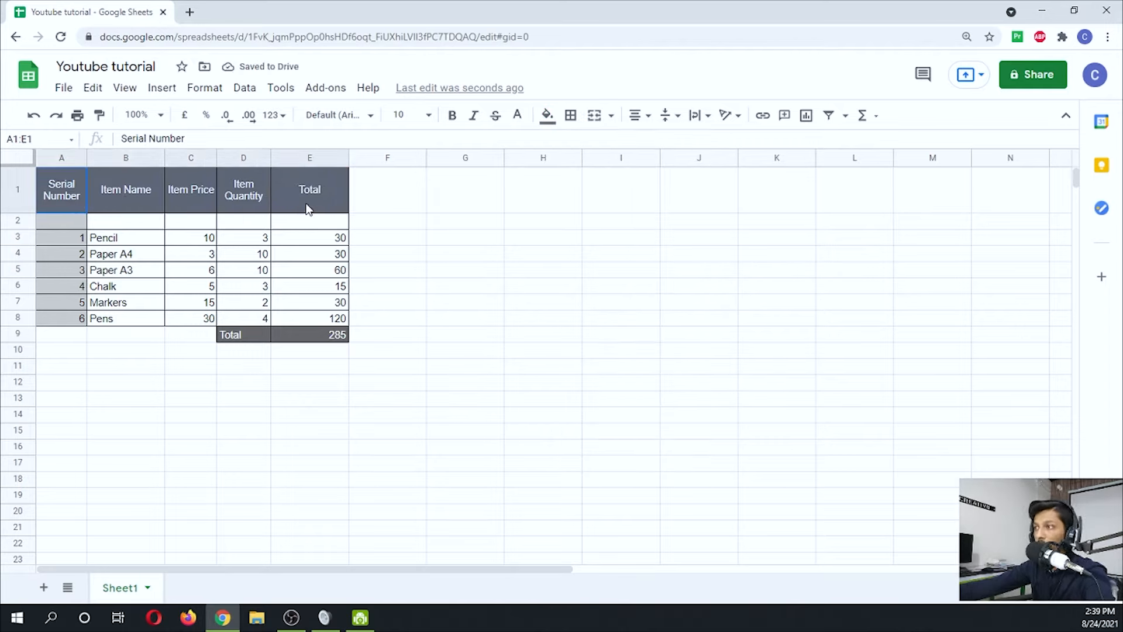
click(573, 118)
click(690, 148)
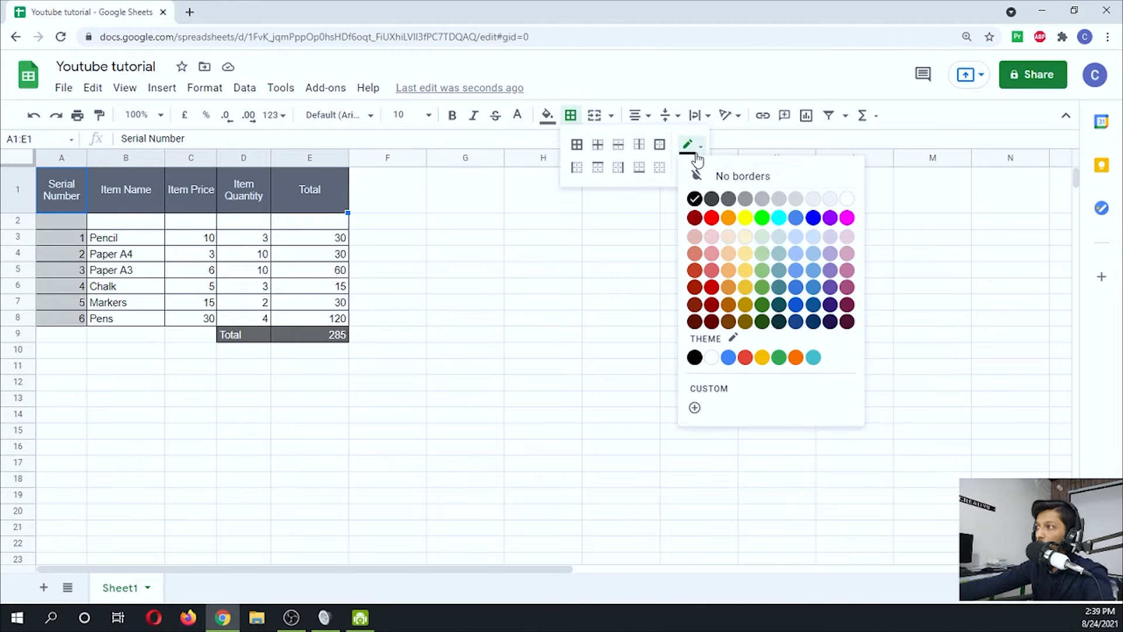
click(846, 201)
click(577, 145)
click(443, 306)
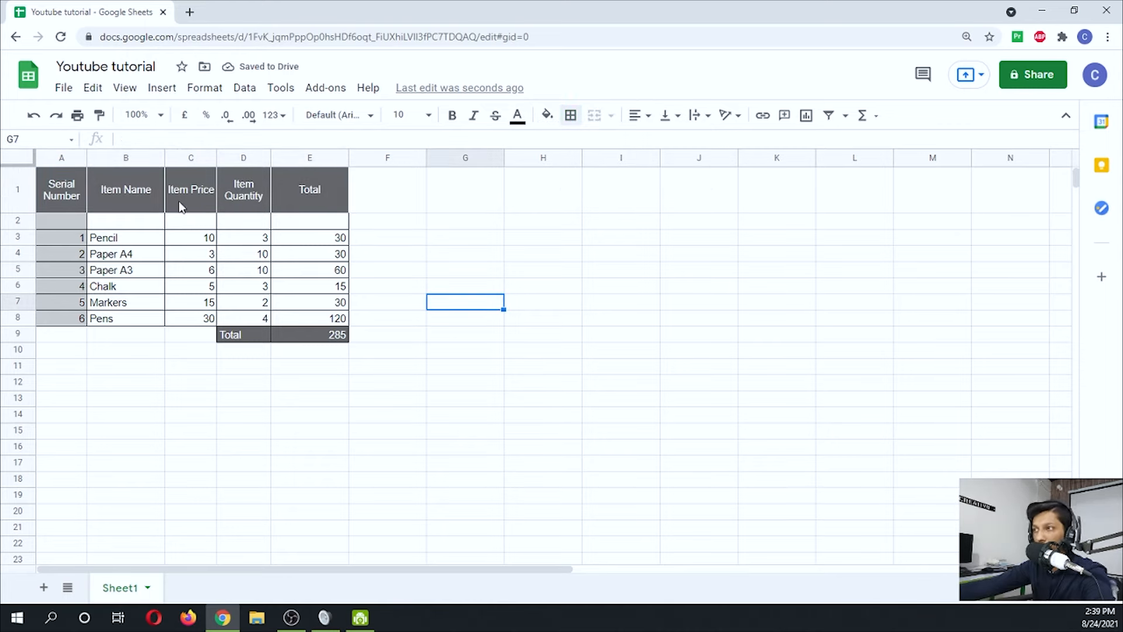
Step: Preview the printout with the white header borders, and close the preview without printing
click(480, 343)
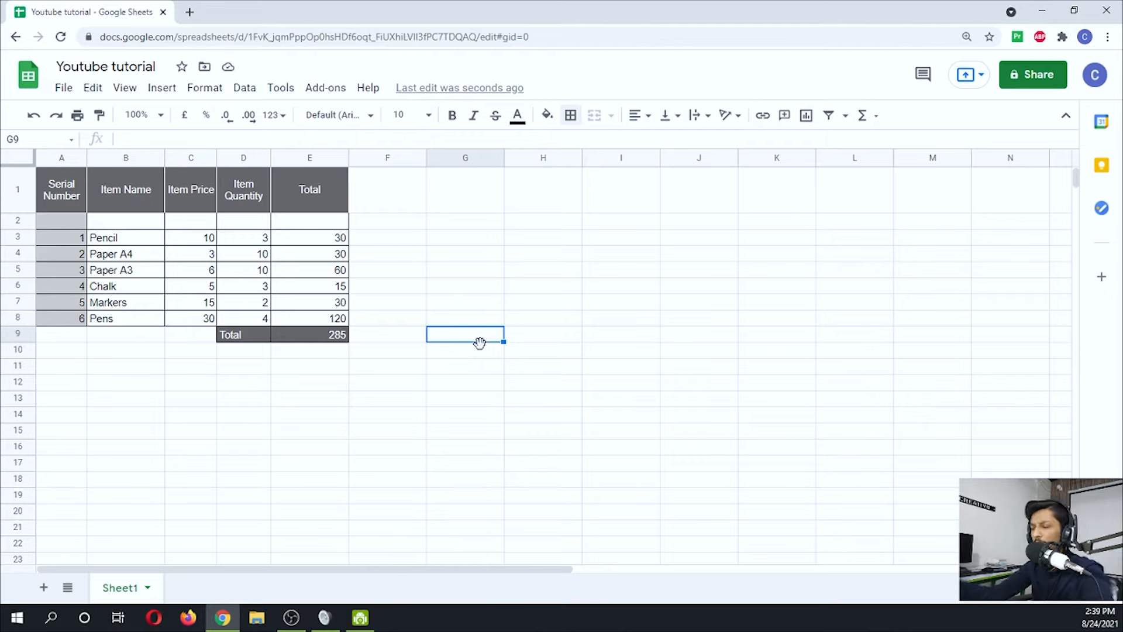
key(ctrl+p)
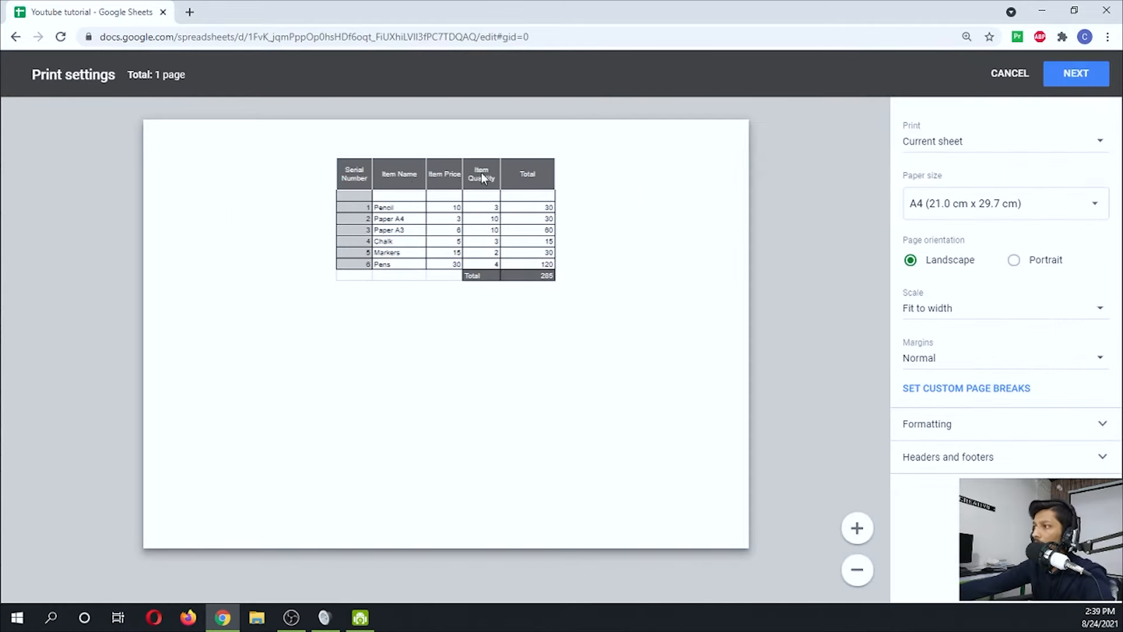
click(1010, 73)
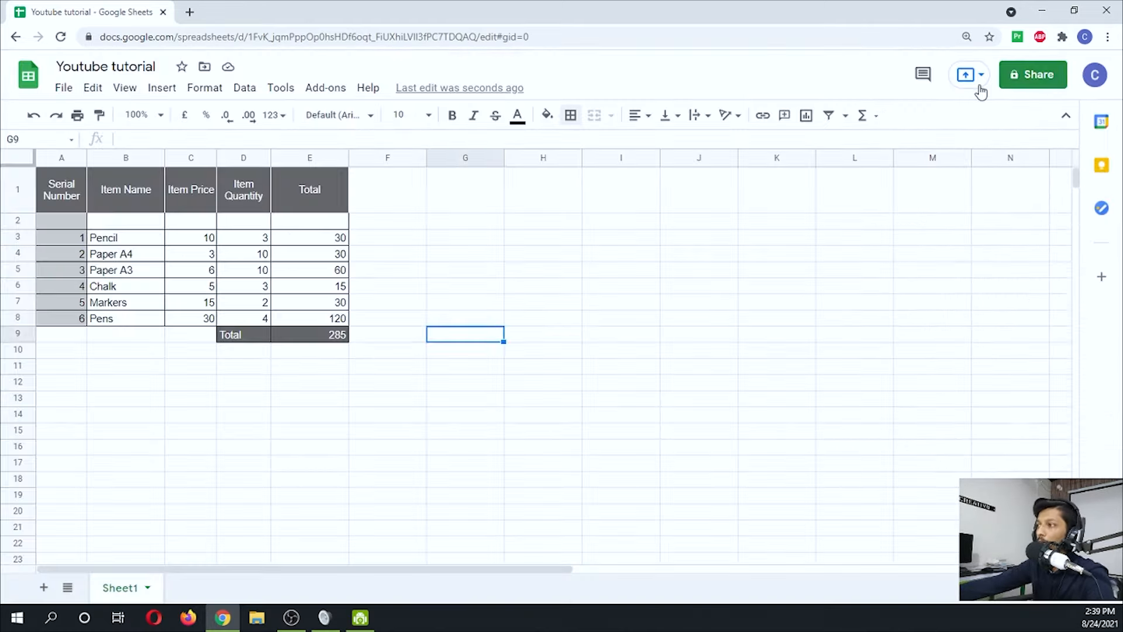
click(529, 323)
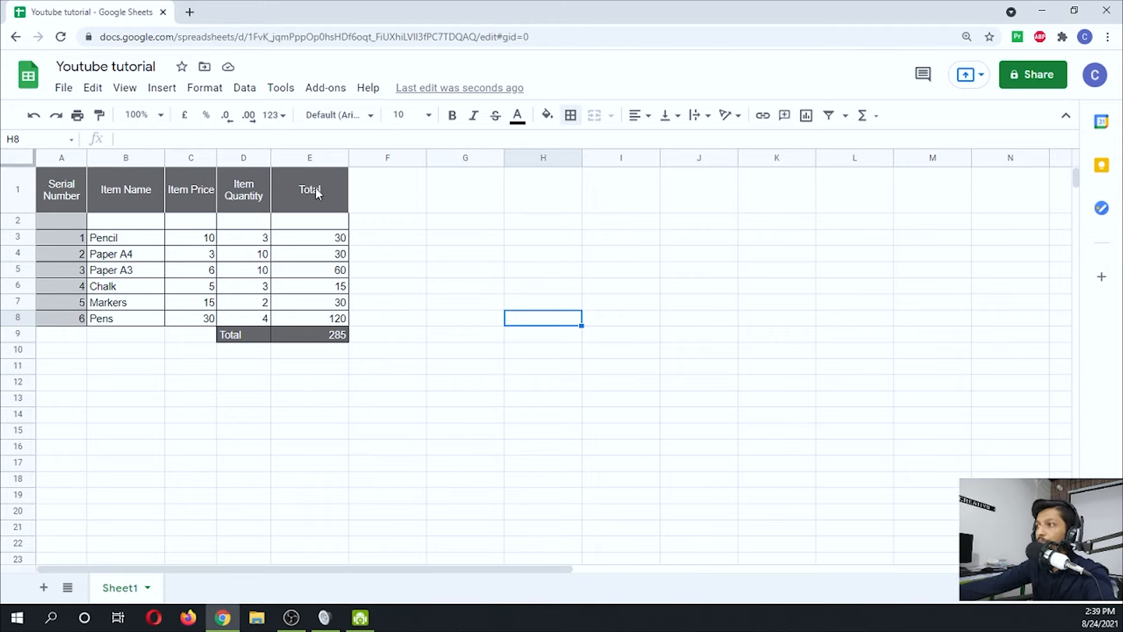
Step: Move the whole item table A1:E9 down so that it starts at cell A4
drag(55, 188, 311, 338)
key(ctrl+c)
click(68, 254)
key(ctrl+v)
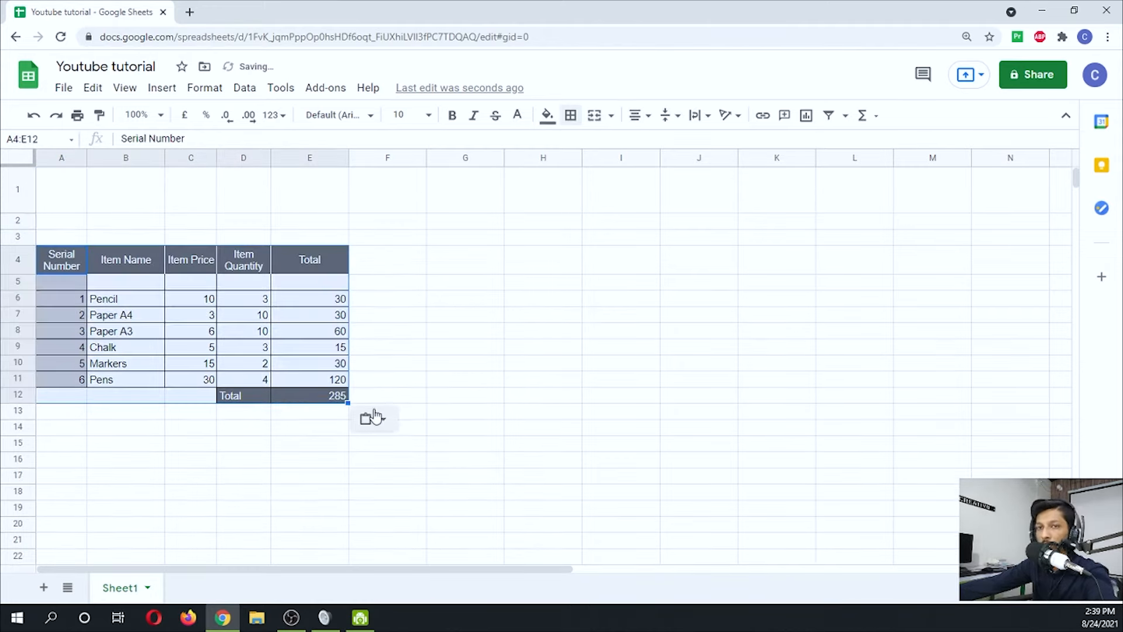
click(465, 377)
Step: Enter a heading in cell A1 consisting of "YOUTUBE @" followed by the channel owner's full name
drag(61, 199, 287, 197)
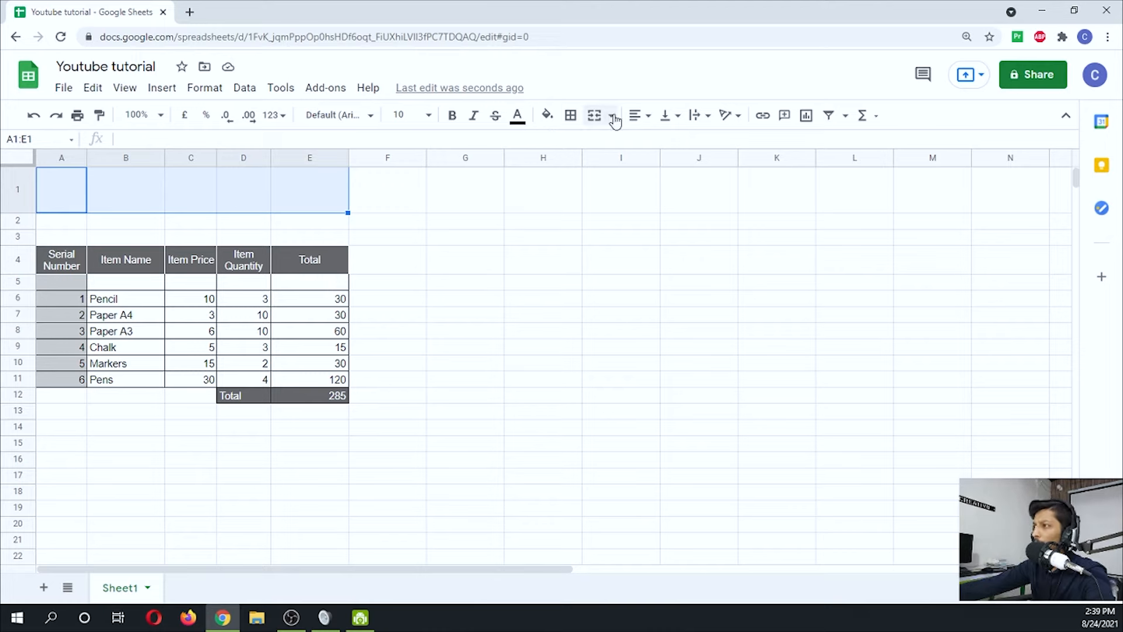
click(374, 224)
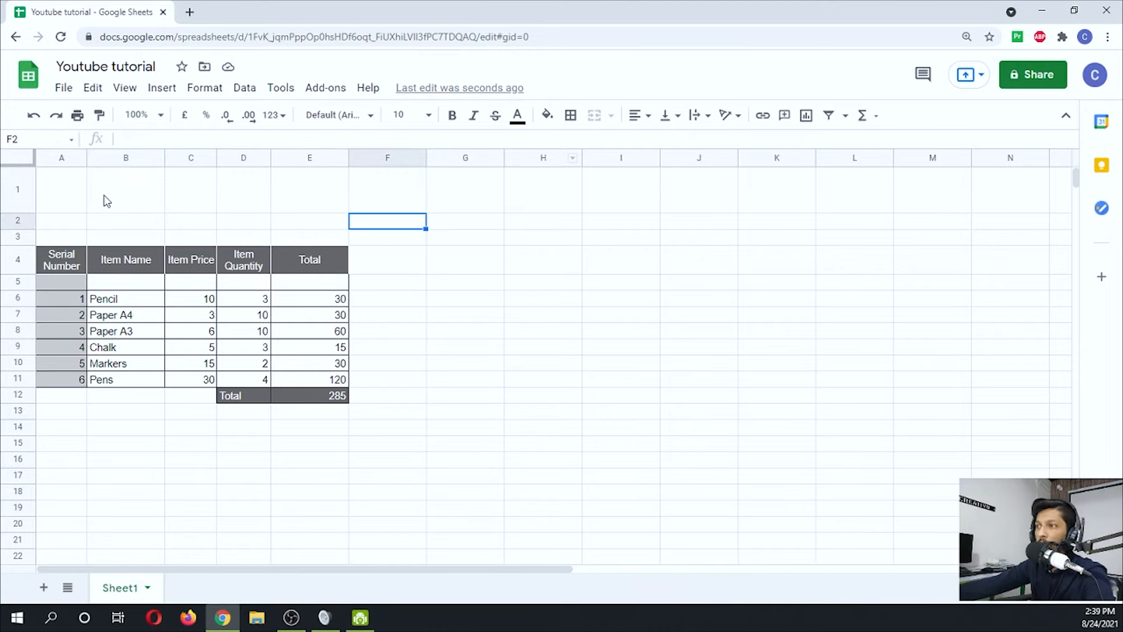
click(75, 193)
text(YOUTUBE )
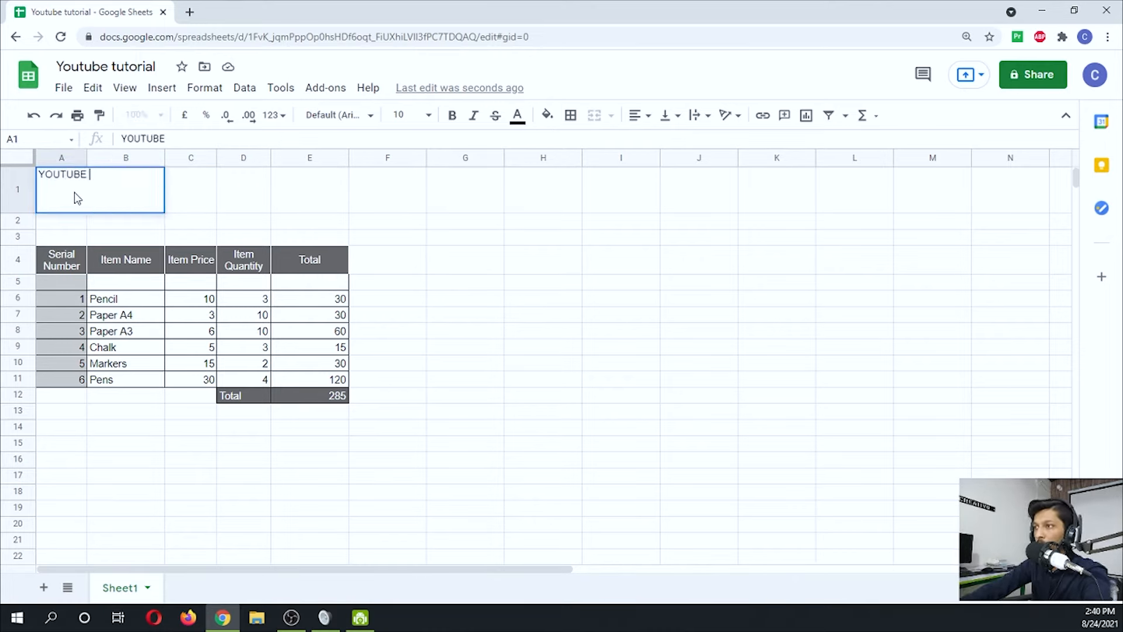
text(@ SHAH FAHAD AHMED)
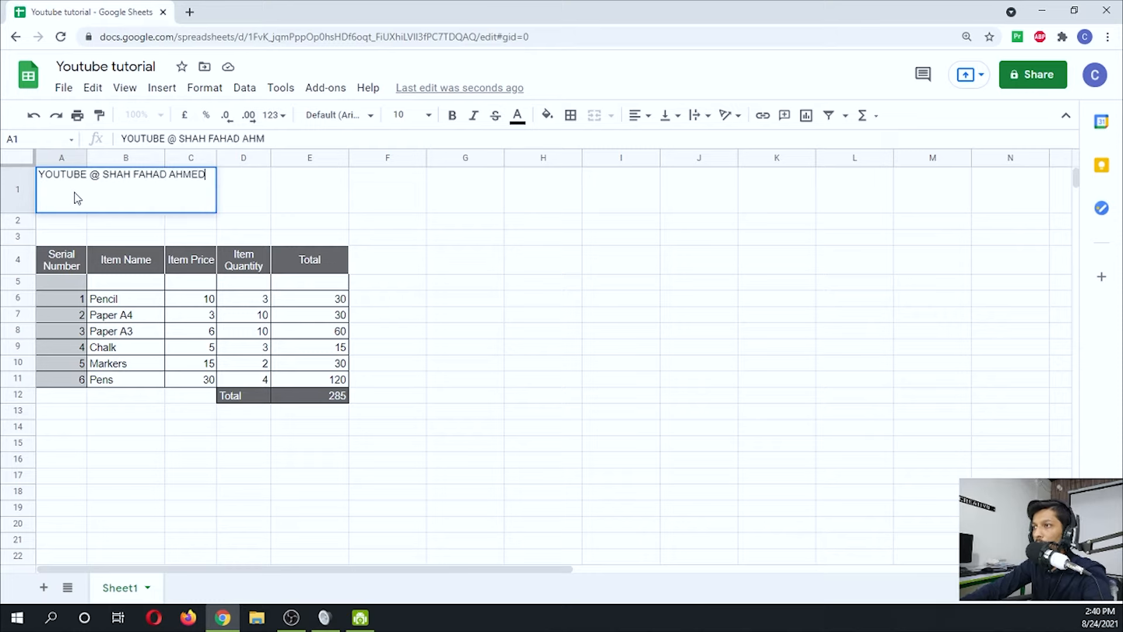
key(Return)
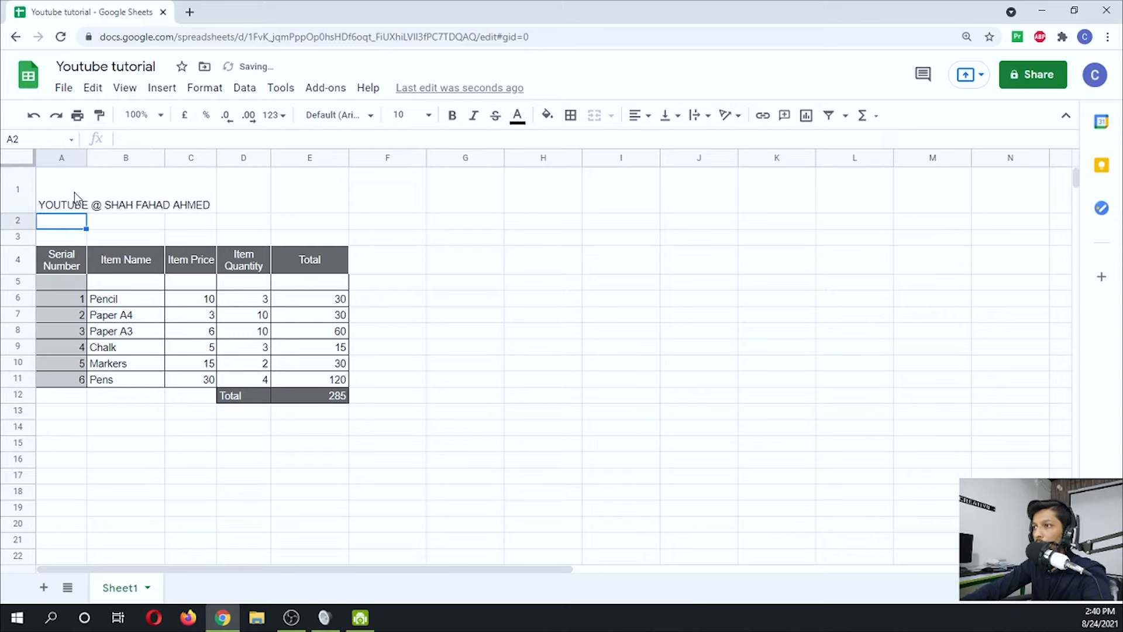
Step: Enter the text "HELLo" in cell B1 beside the heading
click(119, 191)
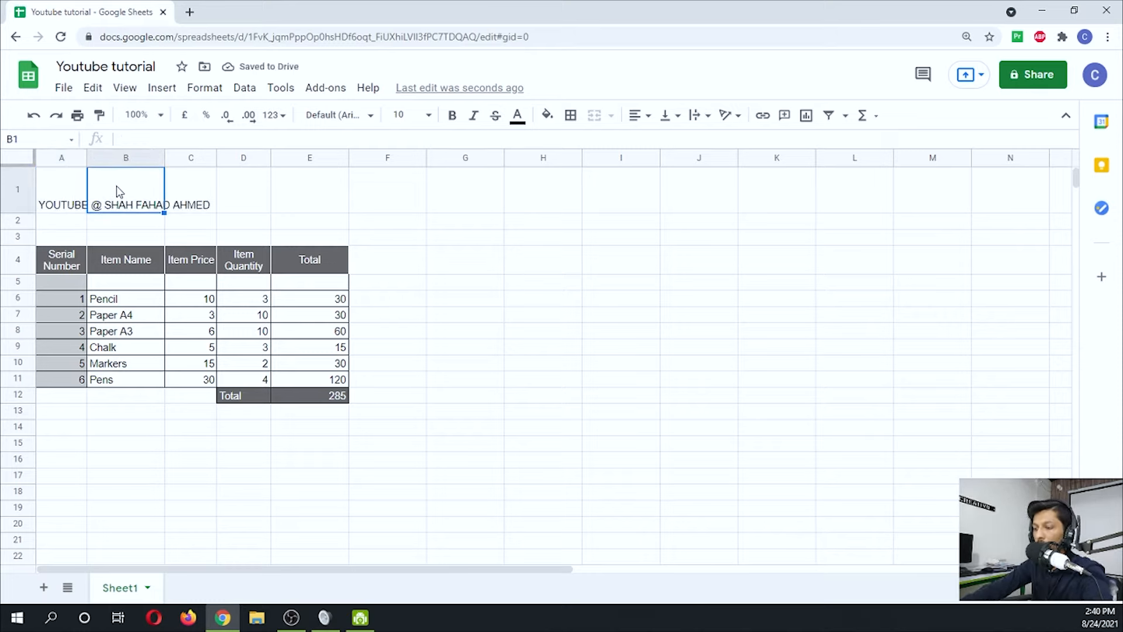
text(HELLo)
key(Return)
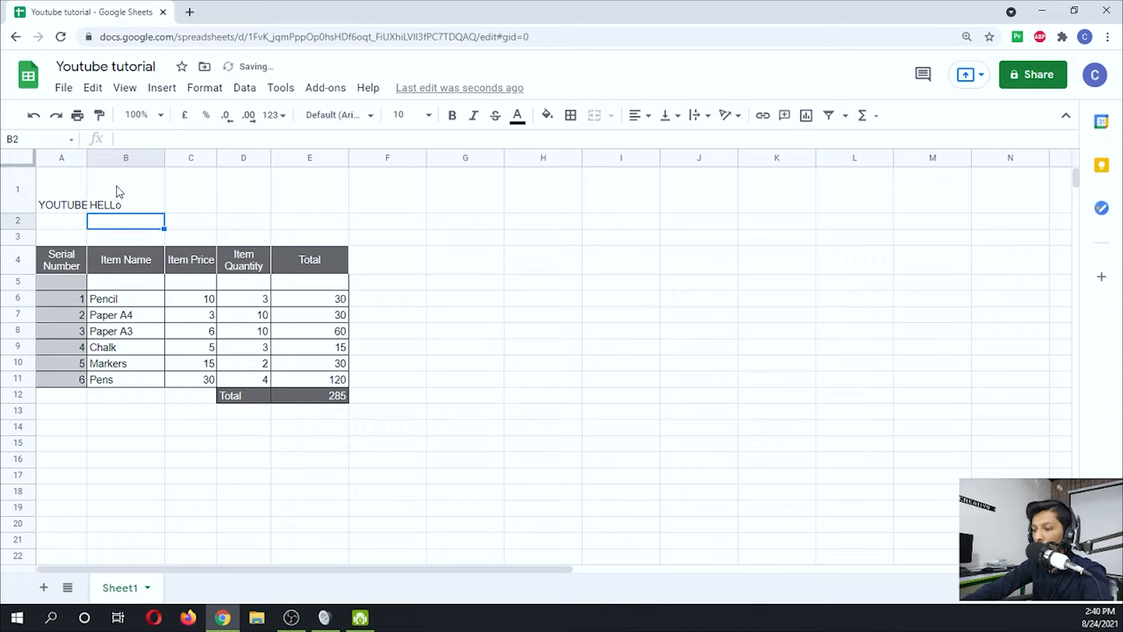
Step: Merge the heading cells A1:E1 into one cell, keeping only the top-left value
click(45, 188)
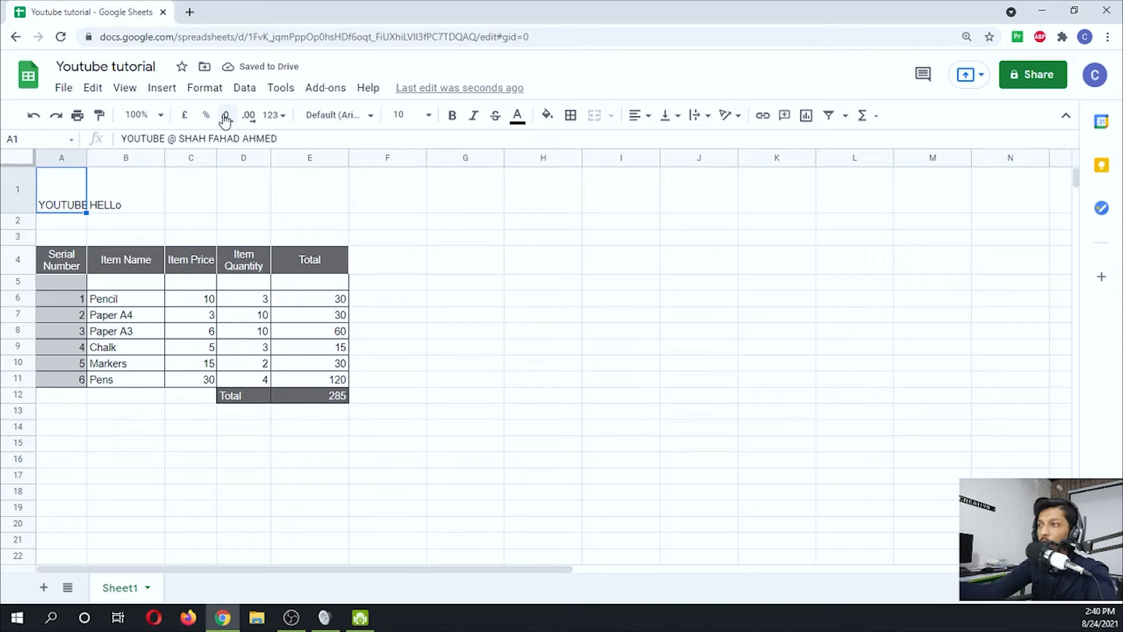
drag(57, 199, 290, 190)
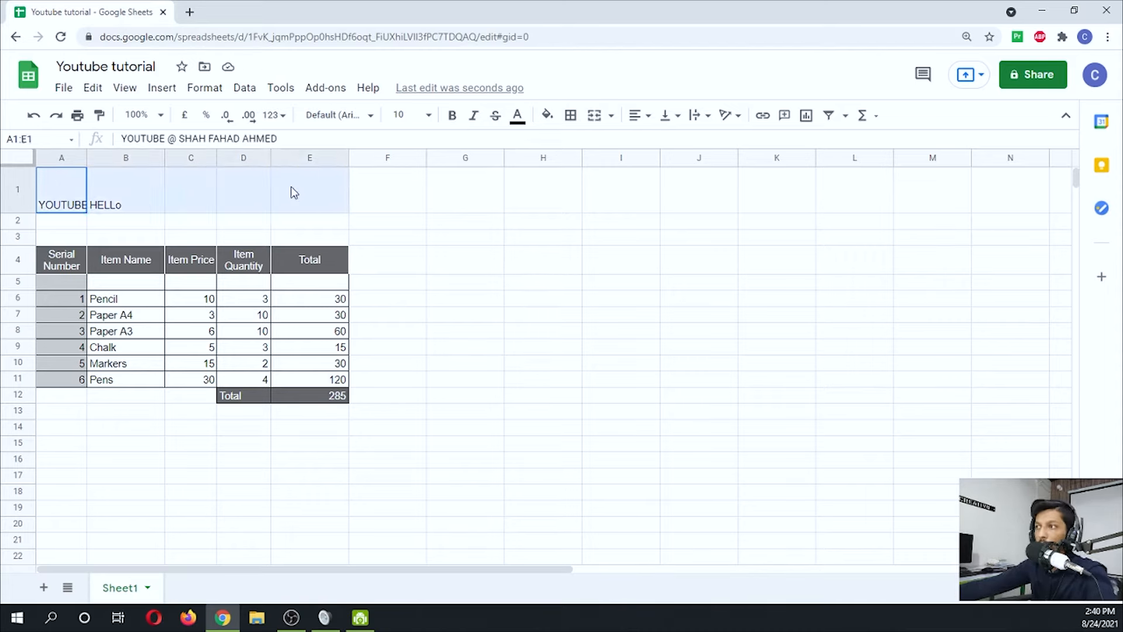
click(594, 115)
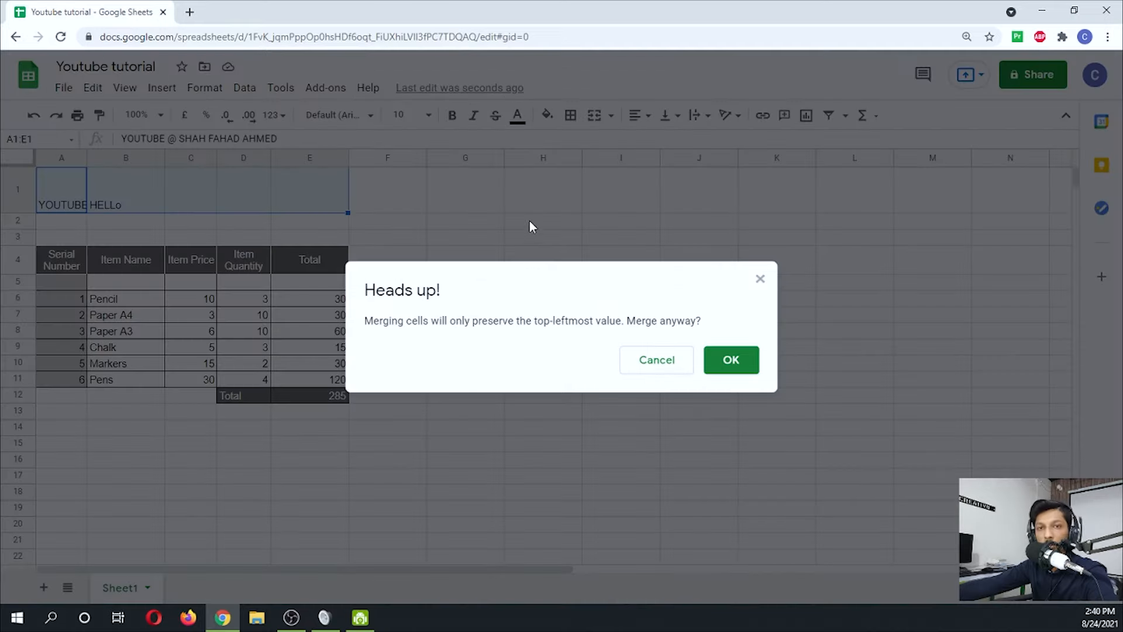
click(725, 360)
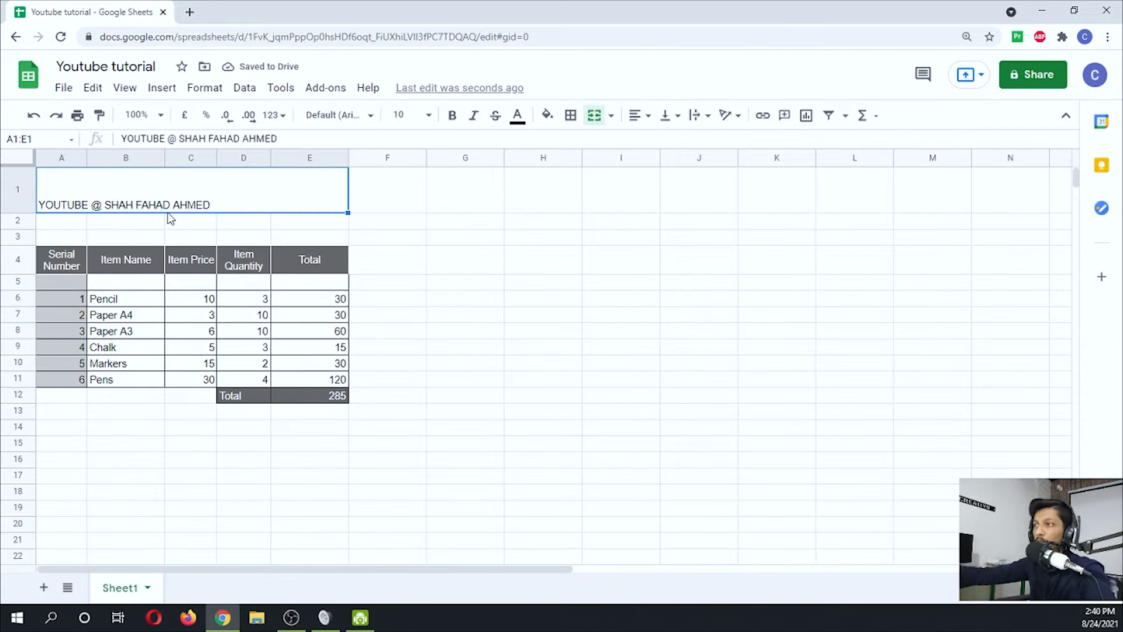
Step: Centre the heading text vertically and horizontally in the merged cell A1:E1
click(667, 116)
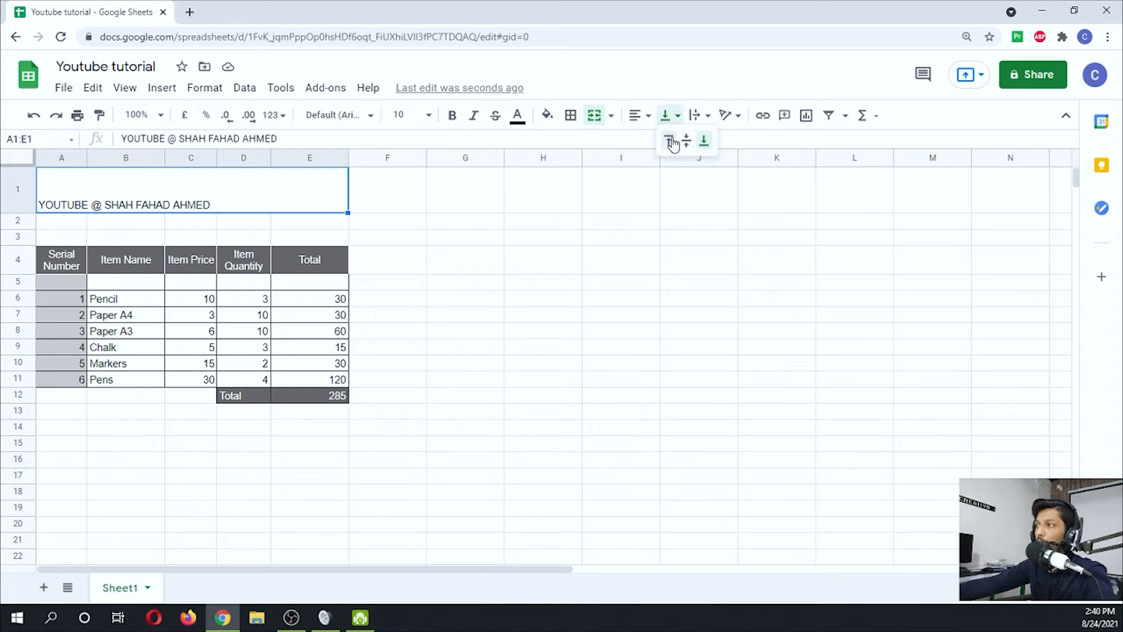
click(686, 143)
click(638, 115)
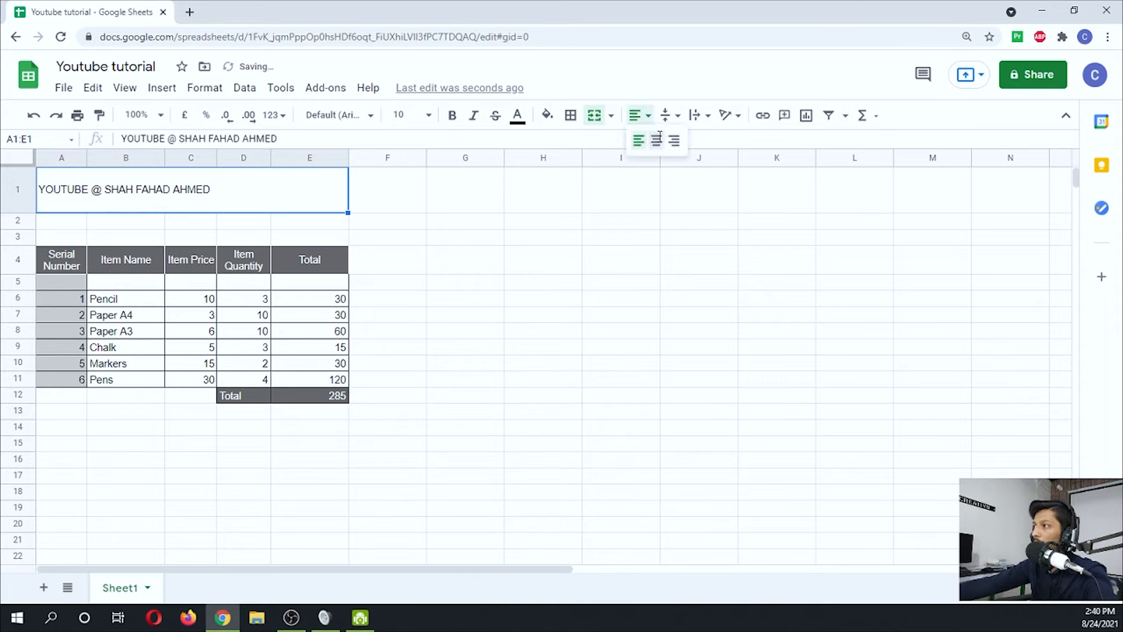
click(657, 141)
click(544, 241)
click(201, 193)
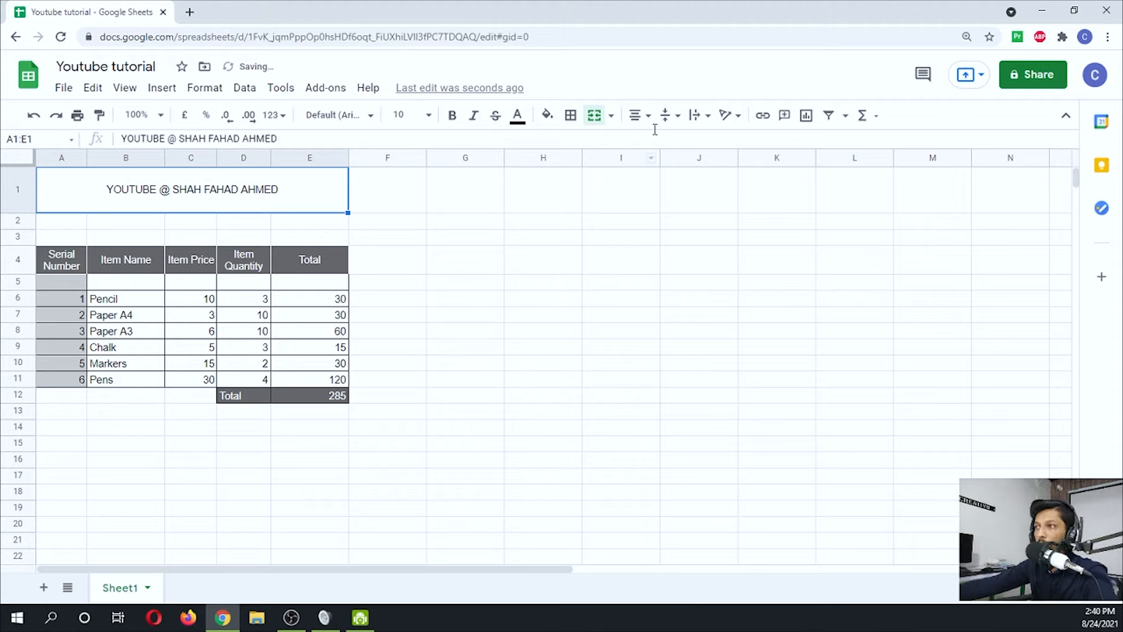
Step: Style the merged heading with a dark grey fill and near-white text at font size 14
click(547, 115)
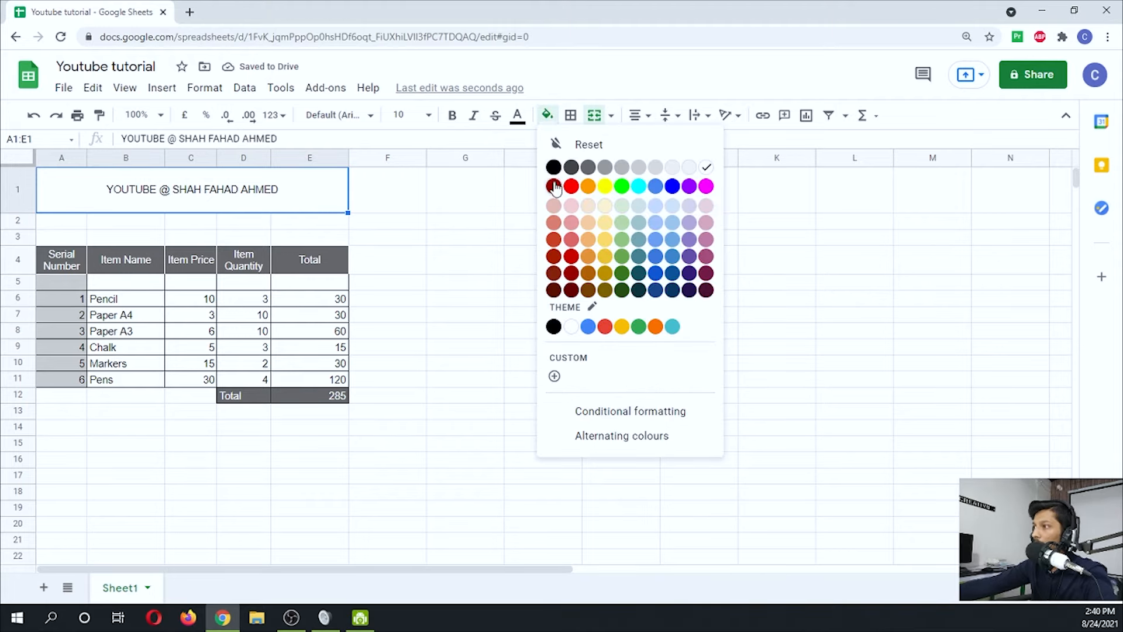
click(570, 167)
click(517, 116)
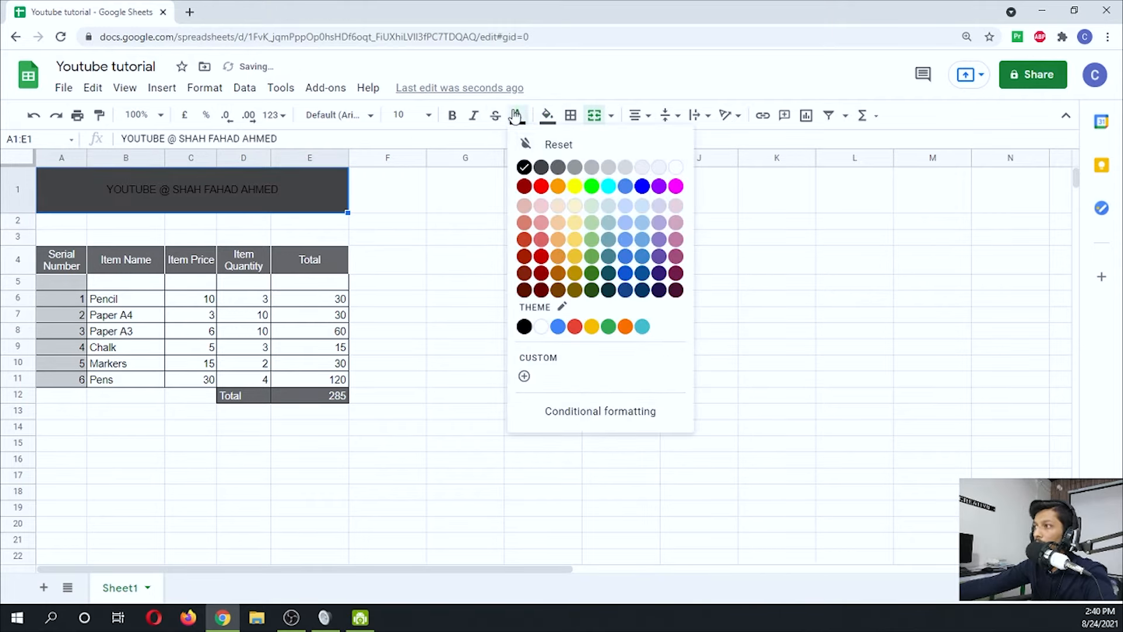
click(659, 168)
click(428, 116)
click(402, 315)
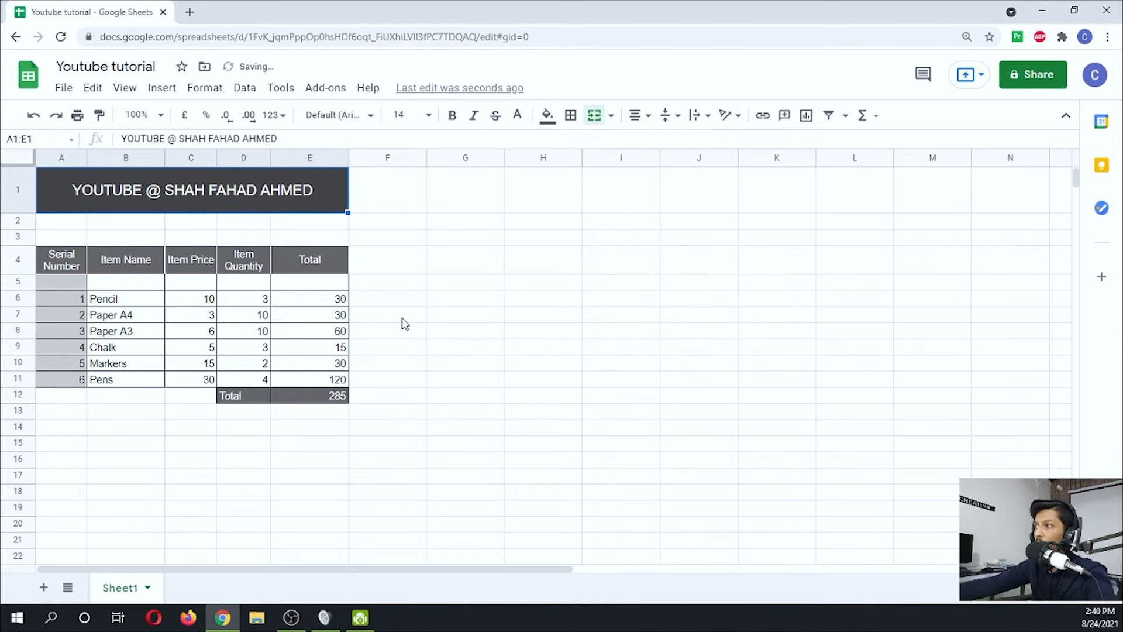
Step: Try the Impact and Pacifico fonts on the merged heading
click(363, 115)
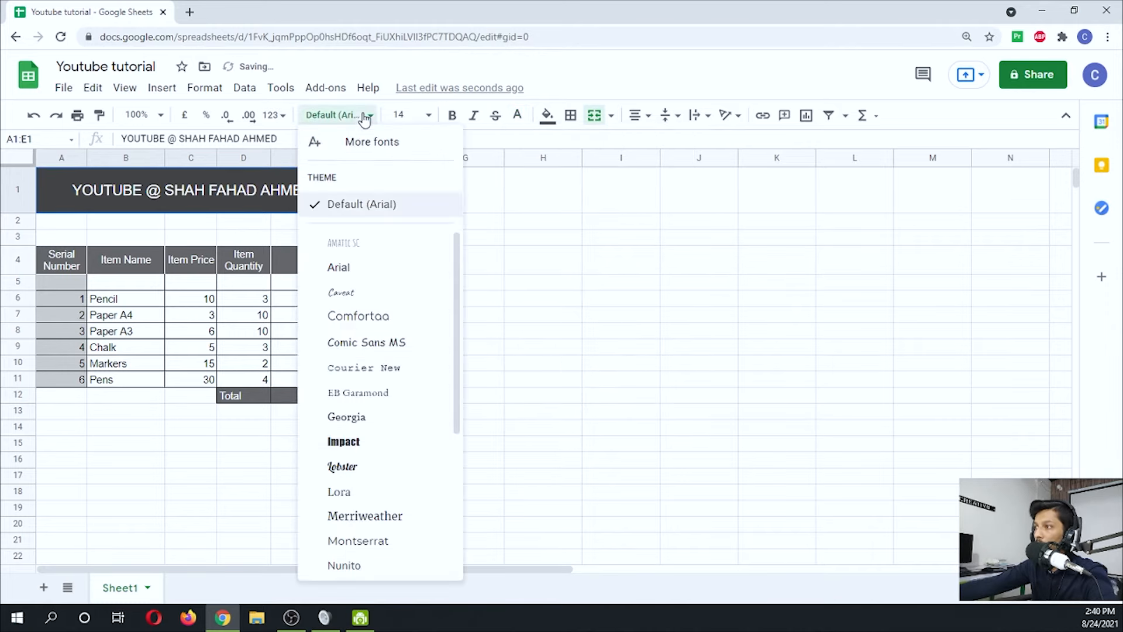
click(346, 442)
click(462, 300)
click(307, 188)
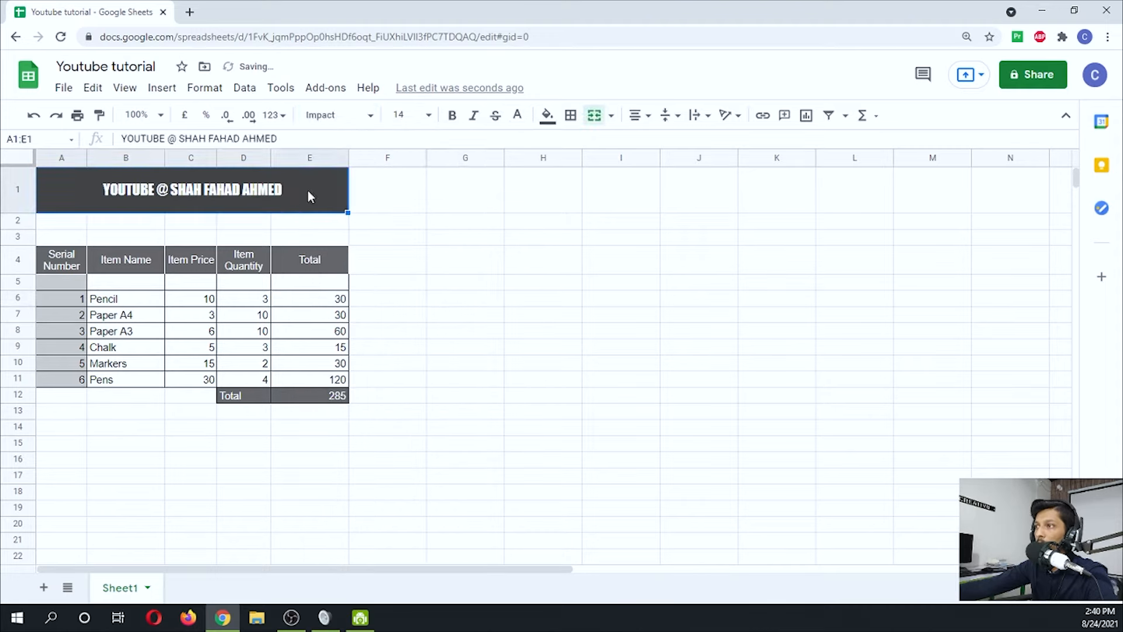
click(372, 117)
scroll(372, 433, down, 3)
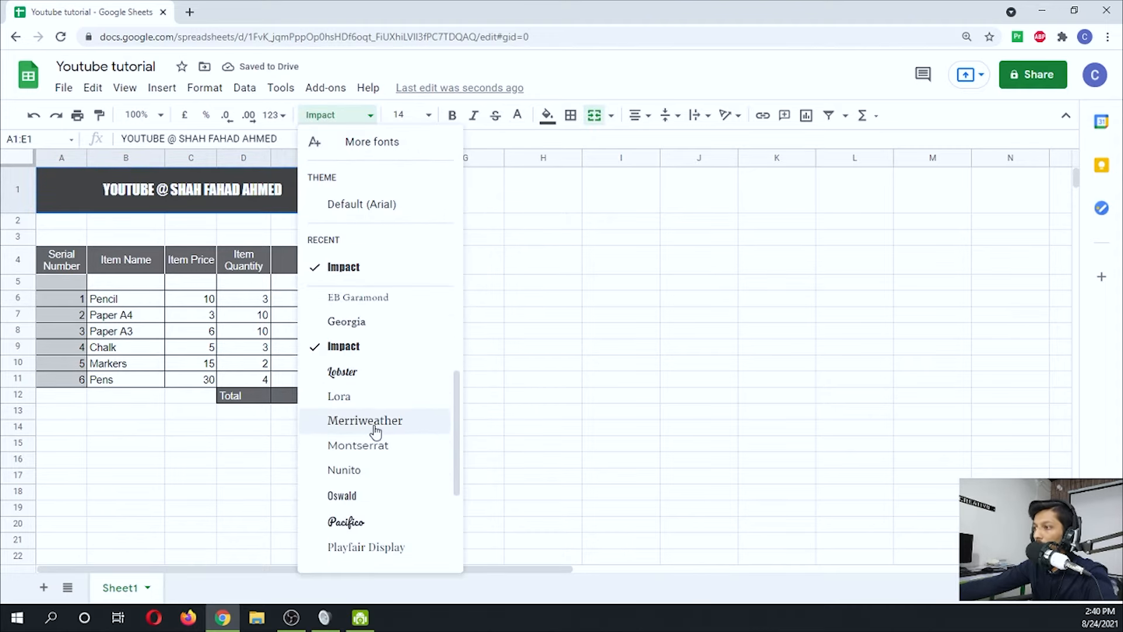
click(375, 522)
Step: Set the merged heading's font to Courier New
click(353, 115)
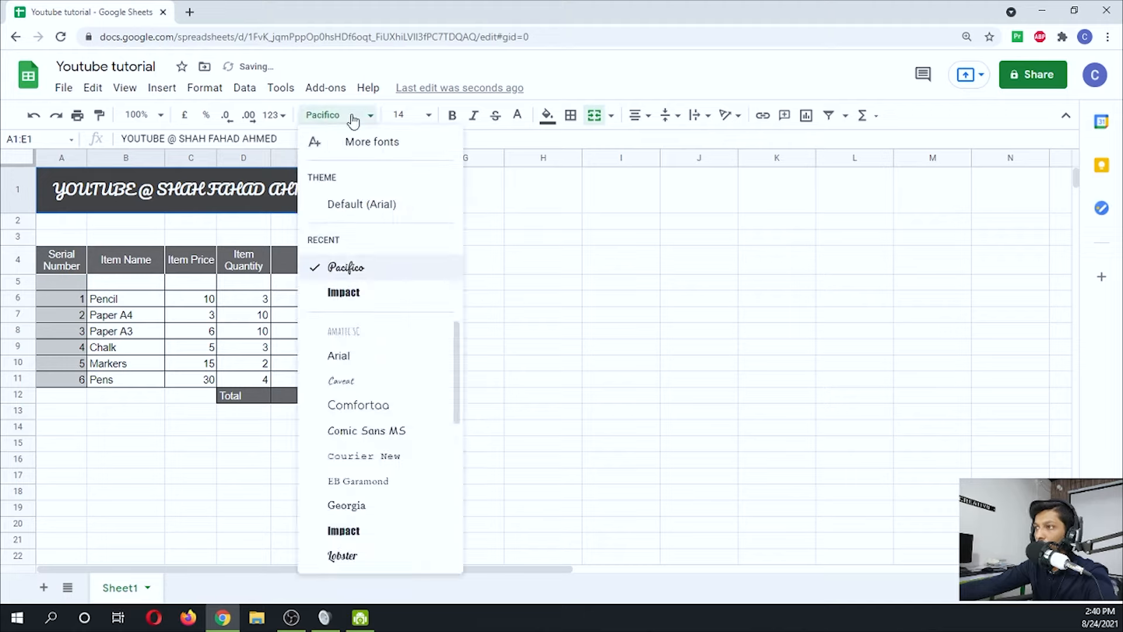
scroll(339, 381, down, 3)
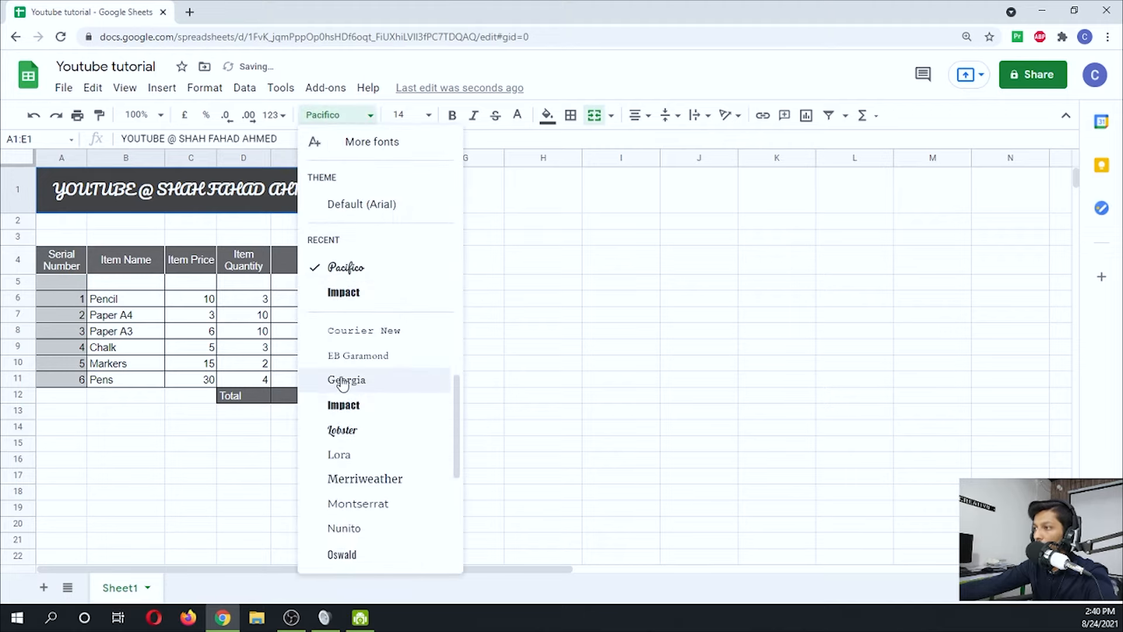
click(375, 331)
click(413, 351)
Step: Preview the printout of the sheet with its styled heading, and close the preview without printing
click(522, 323)
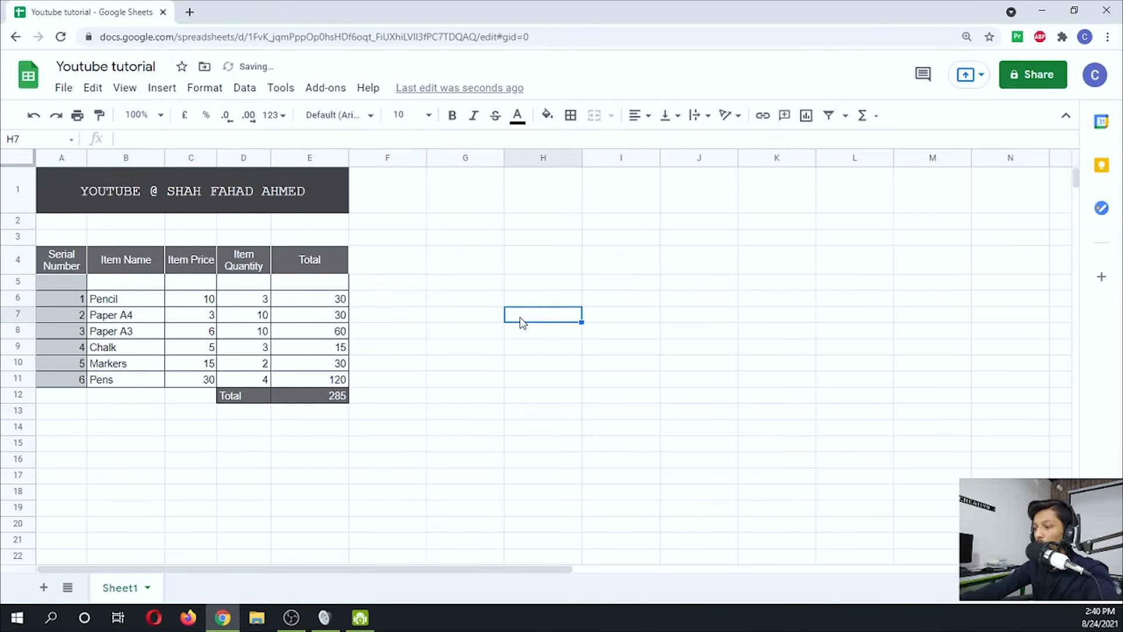
key(ctrl+p)
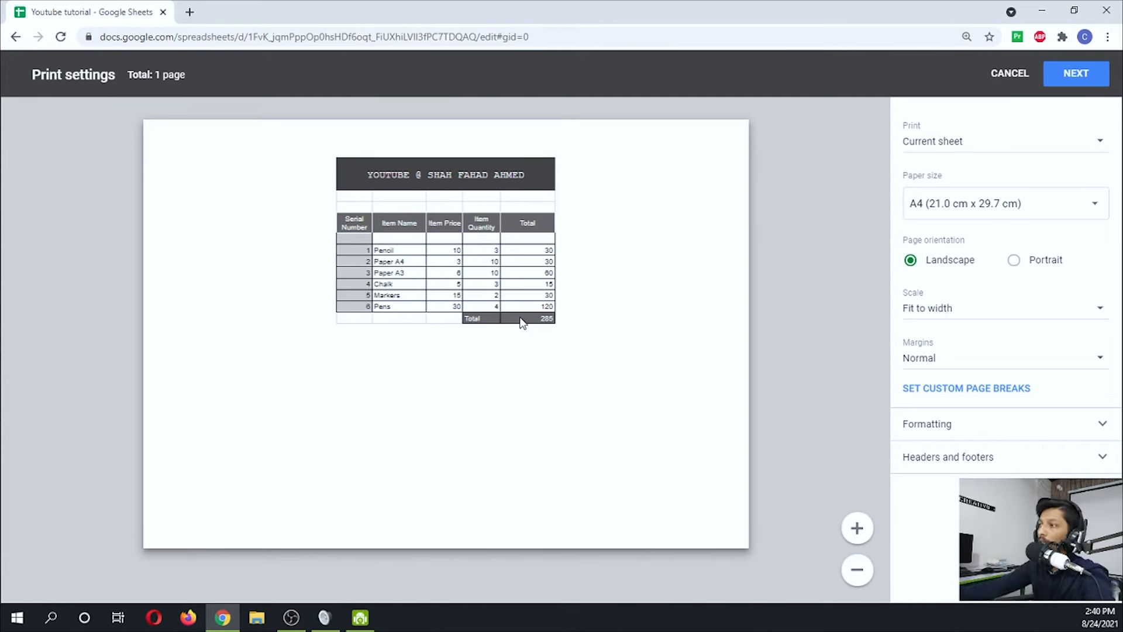
click(1010, 73)
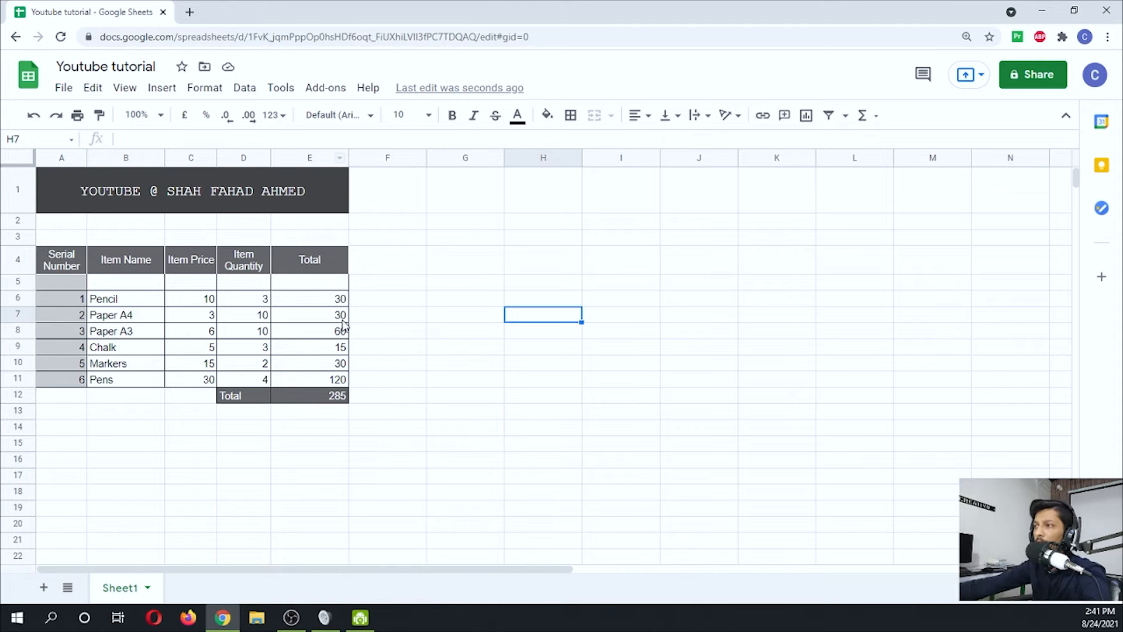
Step: Apply the pound Currency number format to the item totals in E6:E11
drag(337, 302, 351, 384)
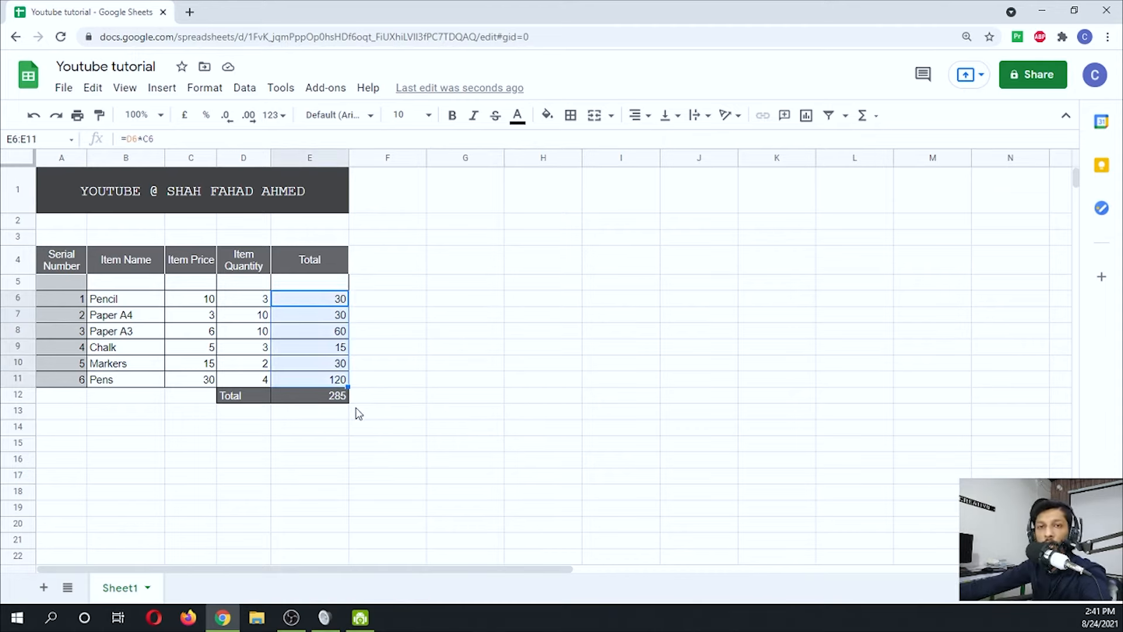
click(214, 90)
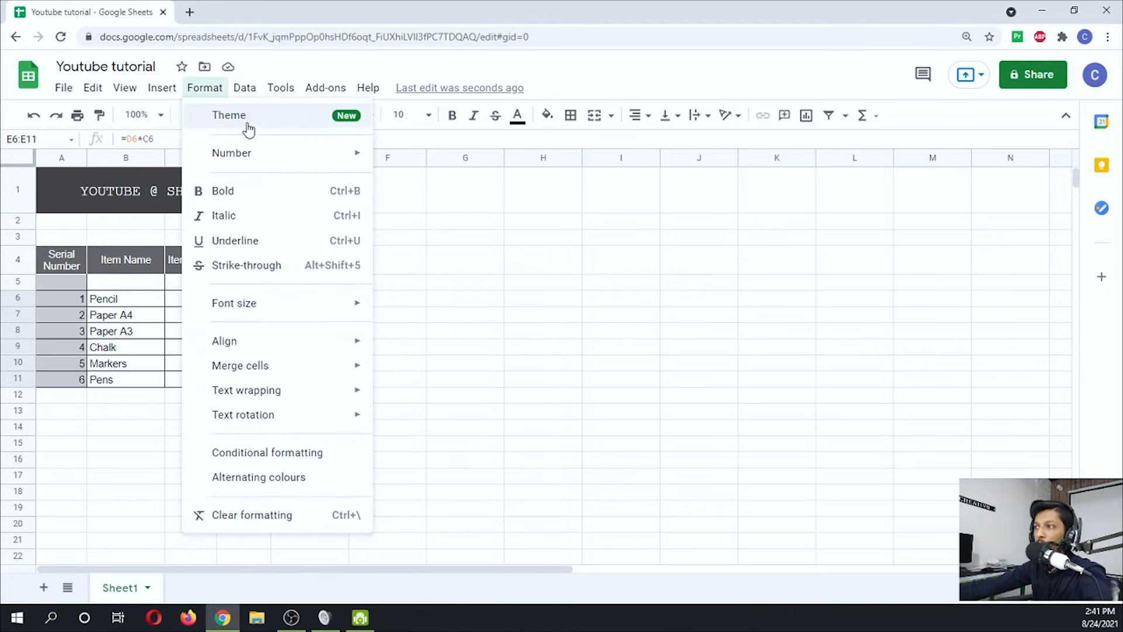
mouse_move(279, 161)
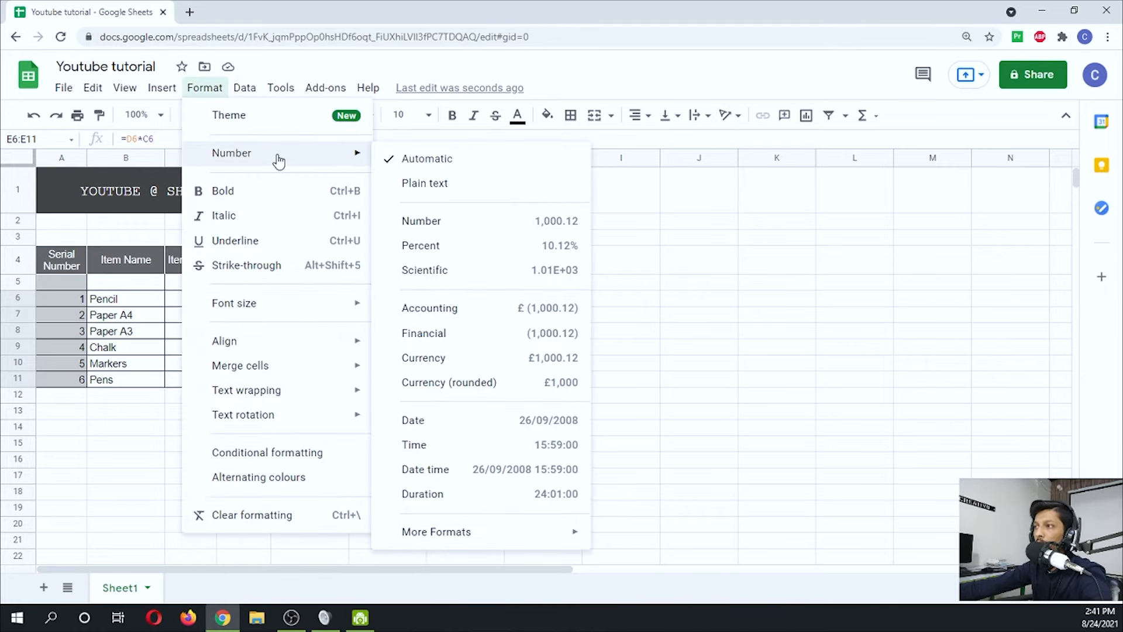
click(455, 362)
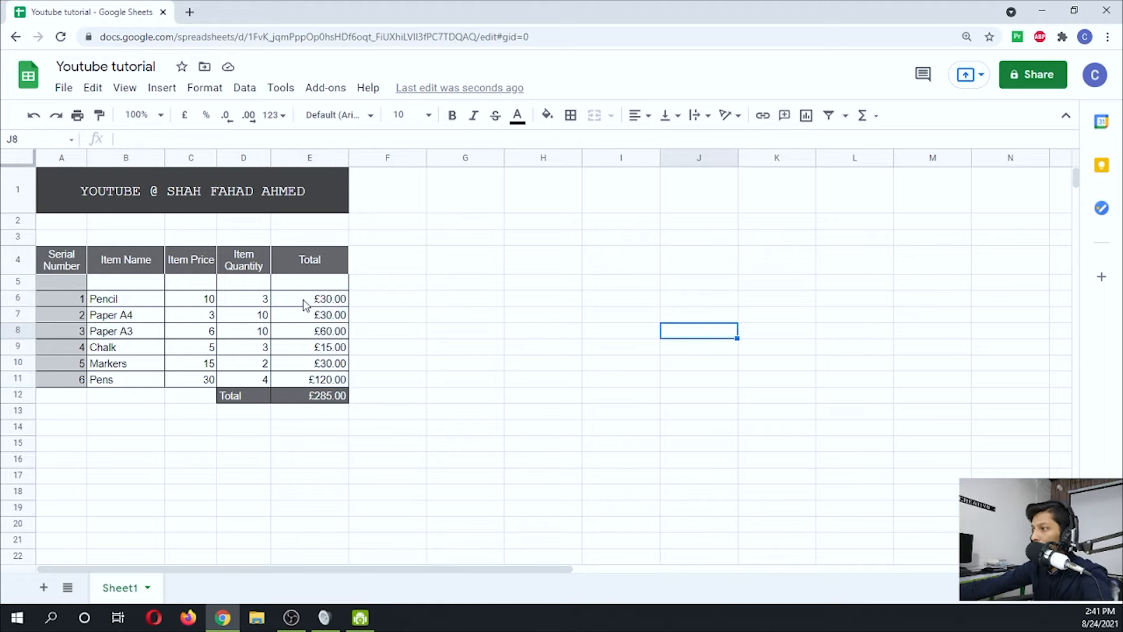
Step: Open the custom currencies for the item totals E6:E11 and search for "pkr"
drag(306, 302, 318, 382)
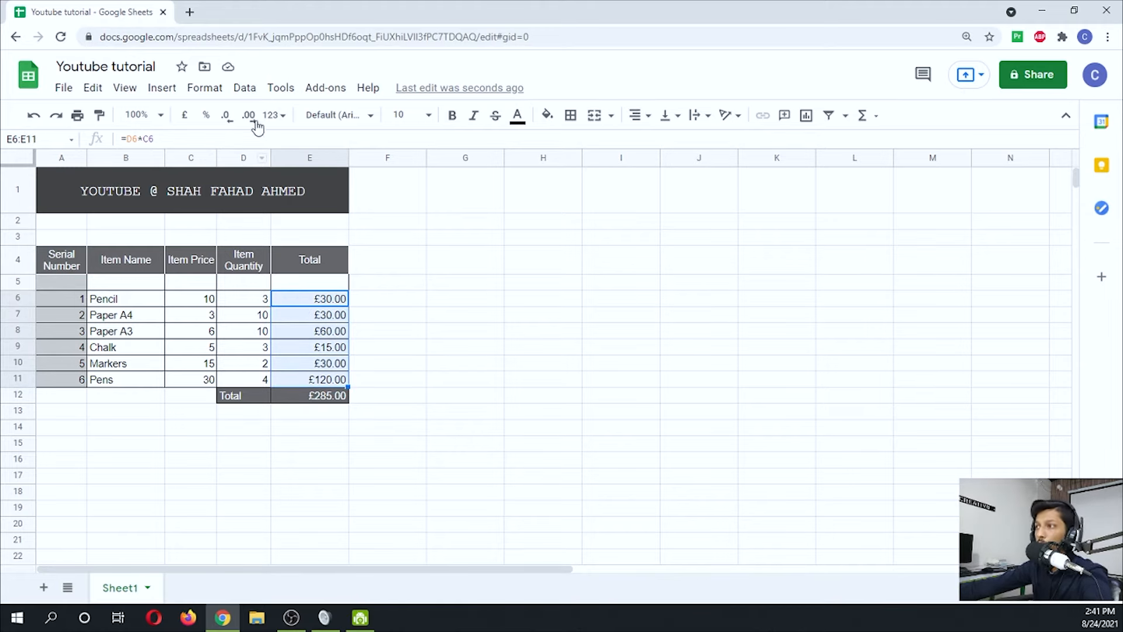
click(205, 88)
mouse_move(351, 152)
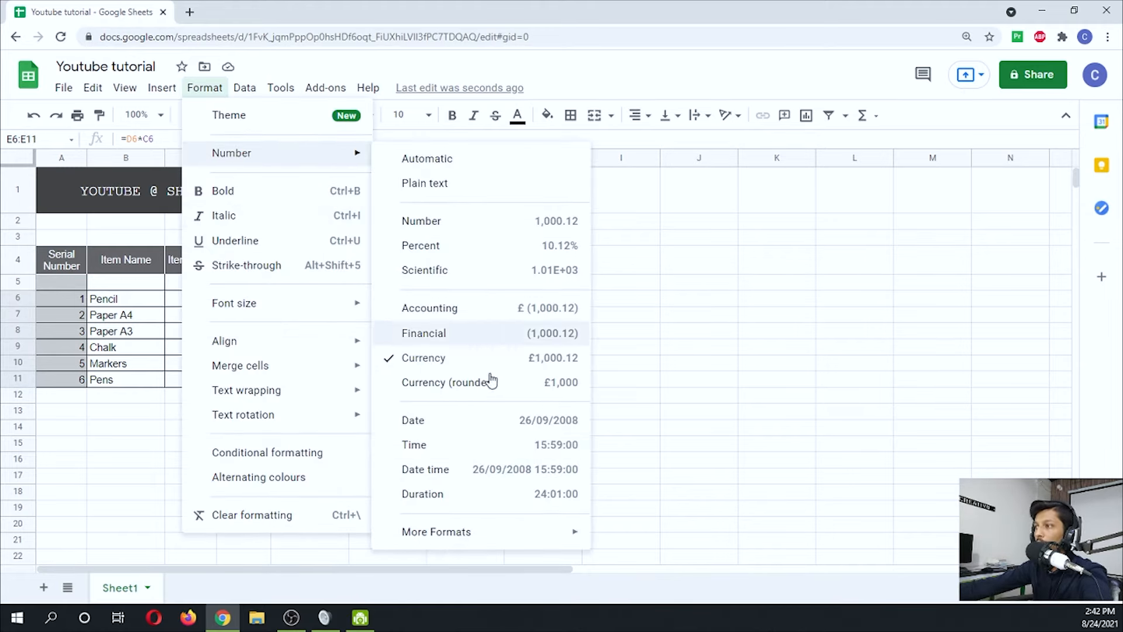
mouse_move(499, 532)
click(628, 475)
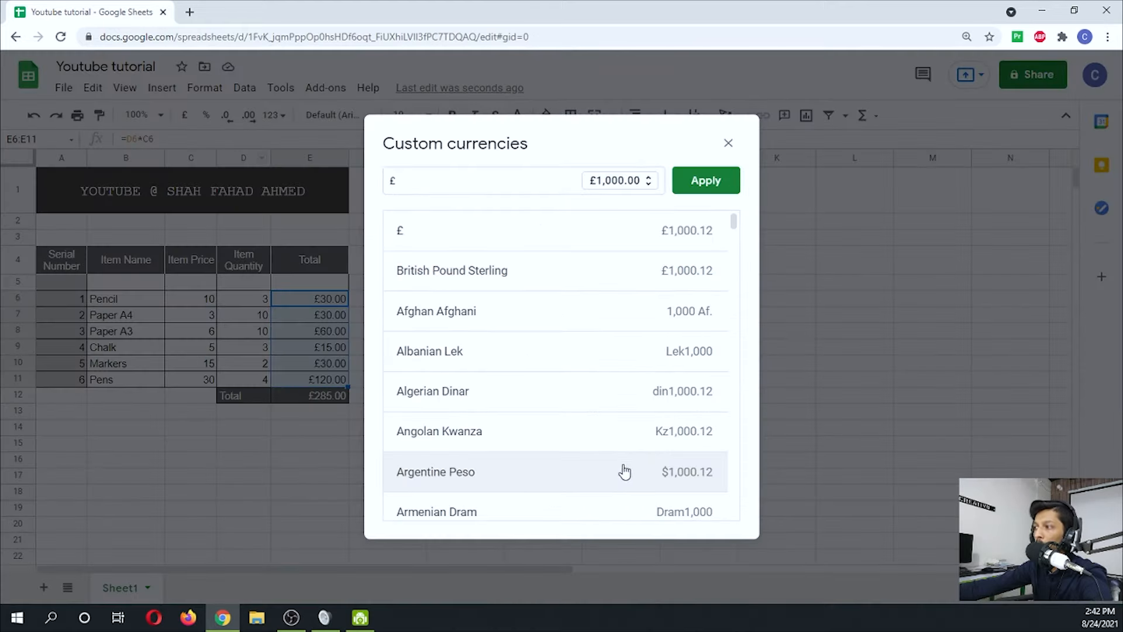
click(566, 176)
key(BackSpace)
text(pkr)
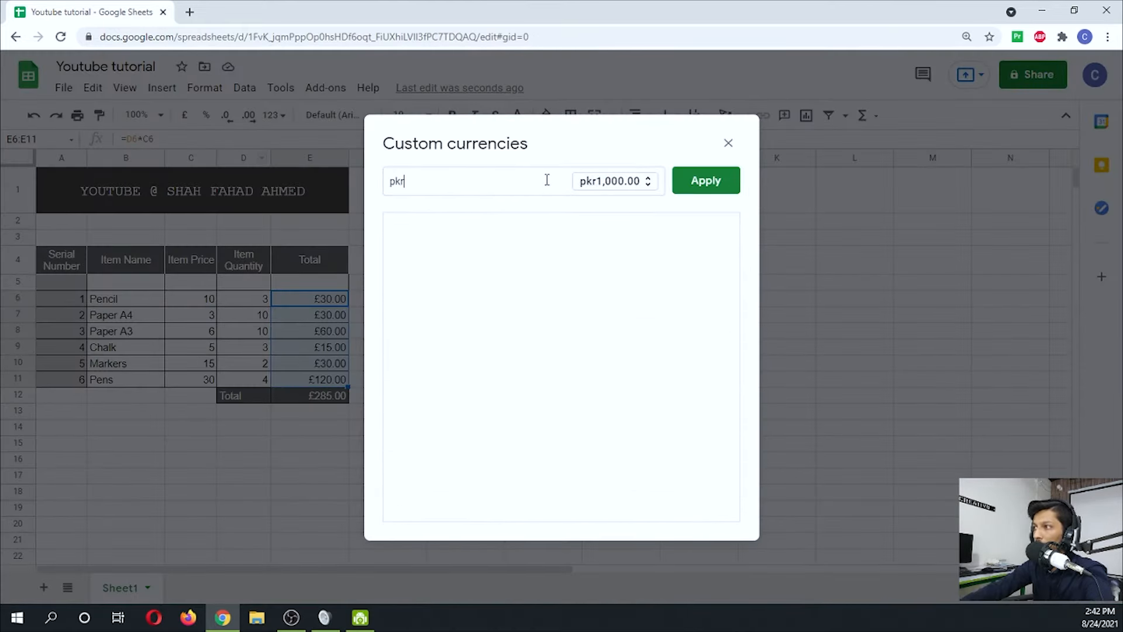
Step: Search the custom currencies for "paki" instead and apply the Pakistani Rupee format to the totals
key(ctrl+a)
key(BackSpace)
text(paki)
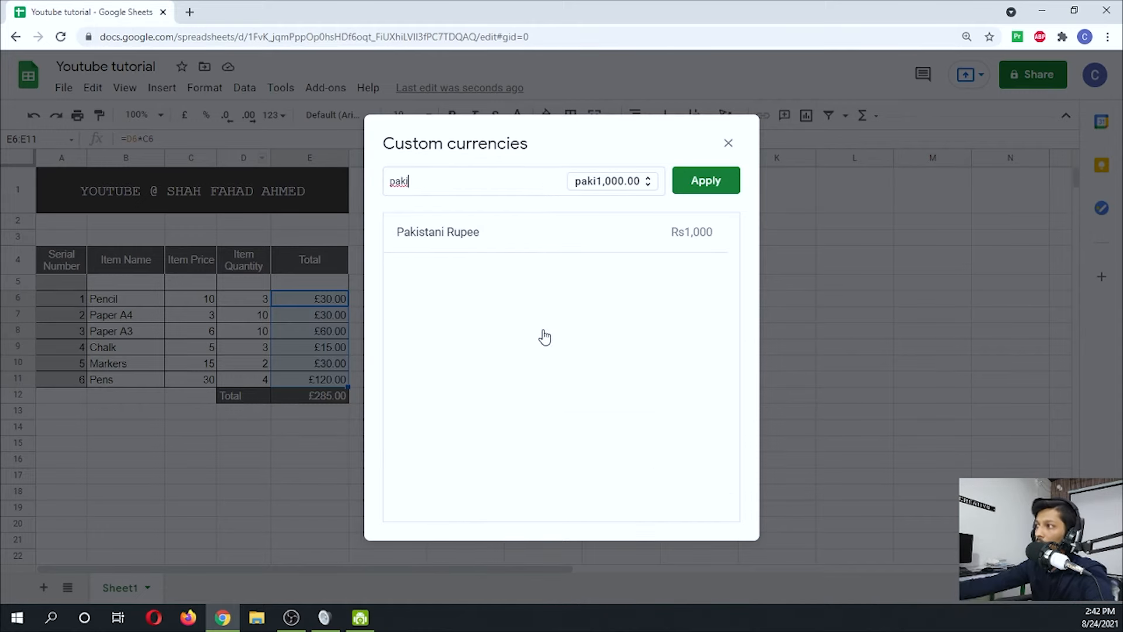
click(524, 241)
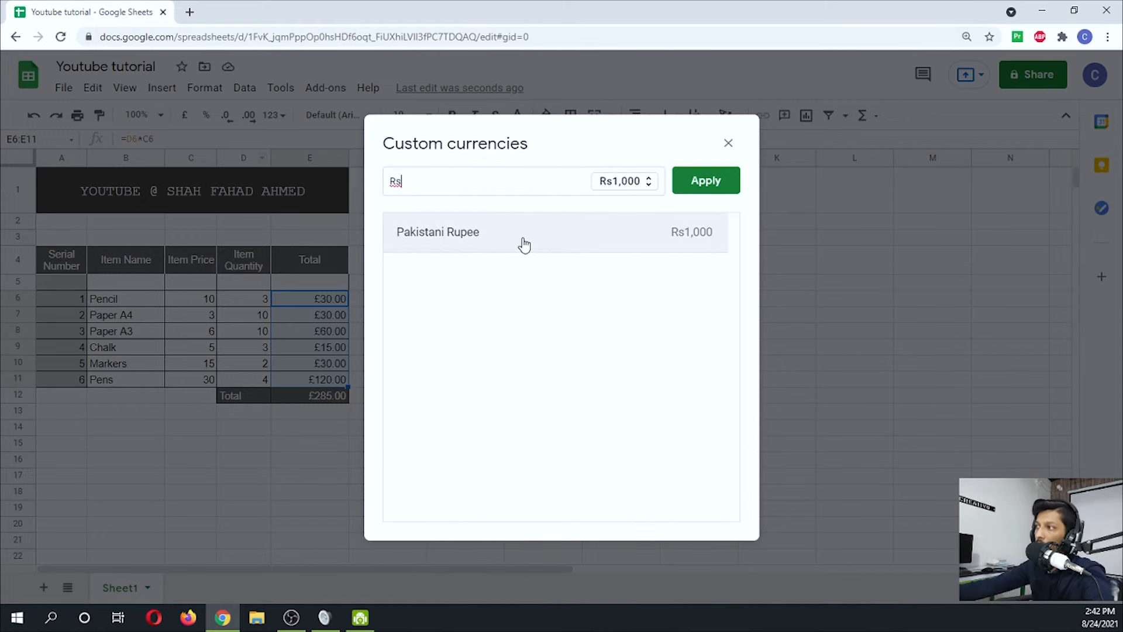
click(708, 182)
click(538, 316)
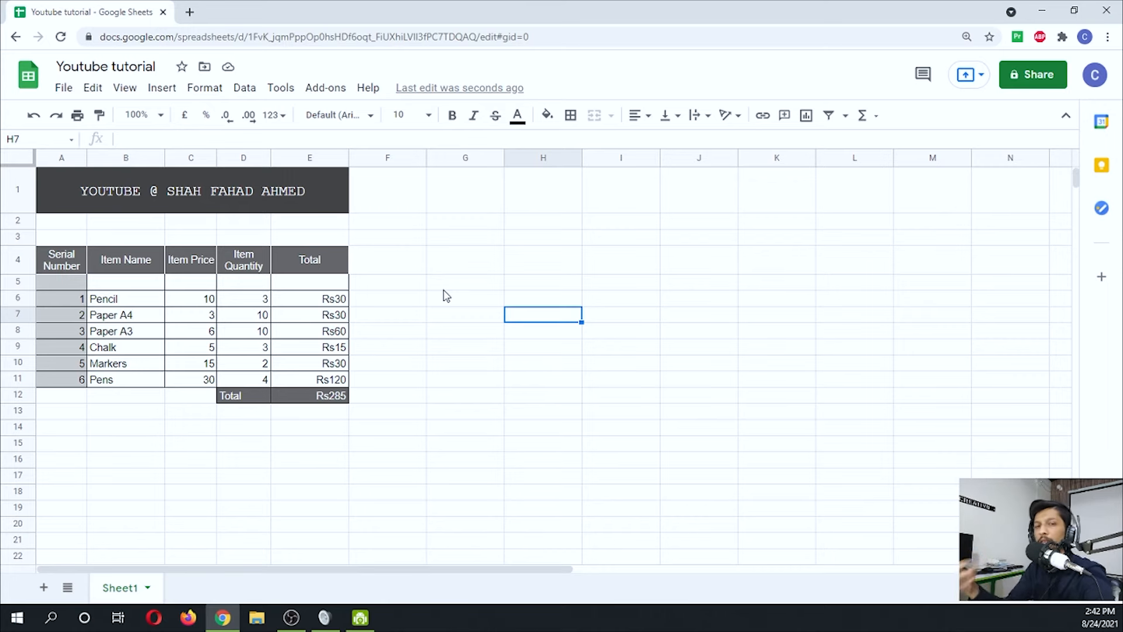
click(325, 88)
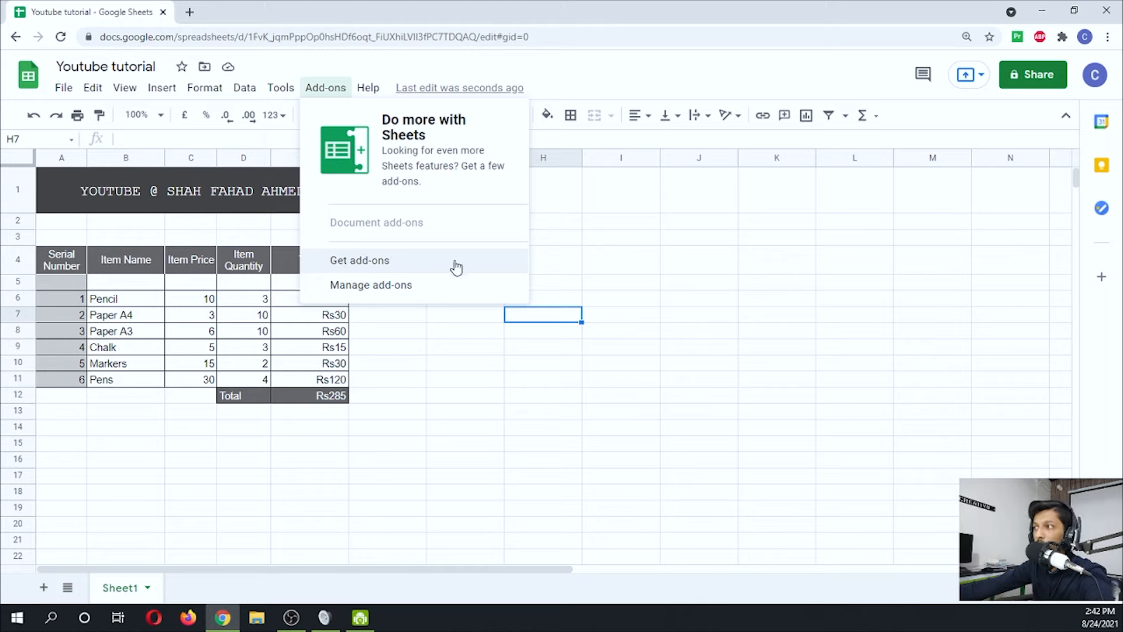
click(628, 241)
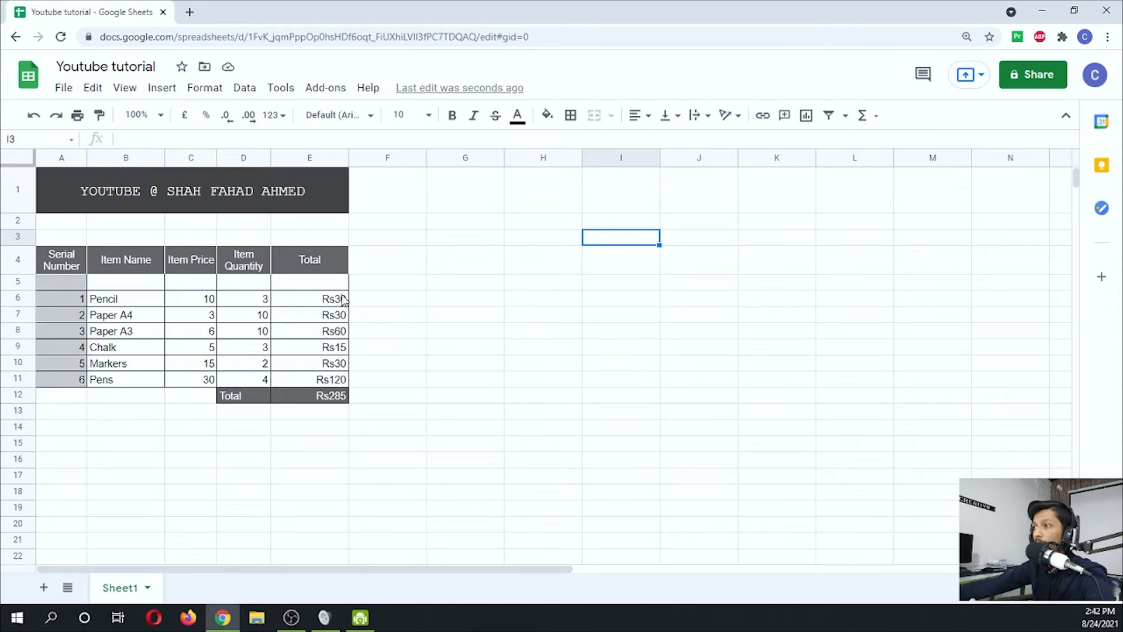
Step: Insert a chart from the item data in B6:E11 and place it beside the table
mouse_move(146, 301)
mouse_down()
mouse_move(304, 360)
mouse_move(335, 384)
mouse_up()
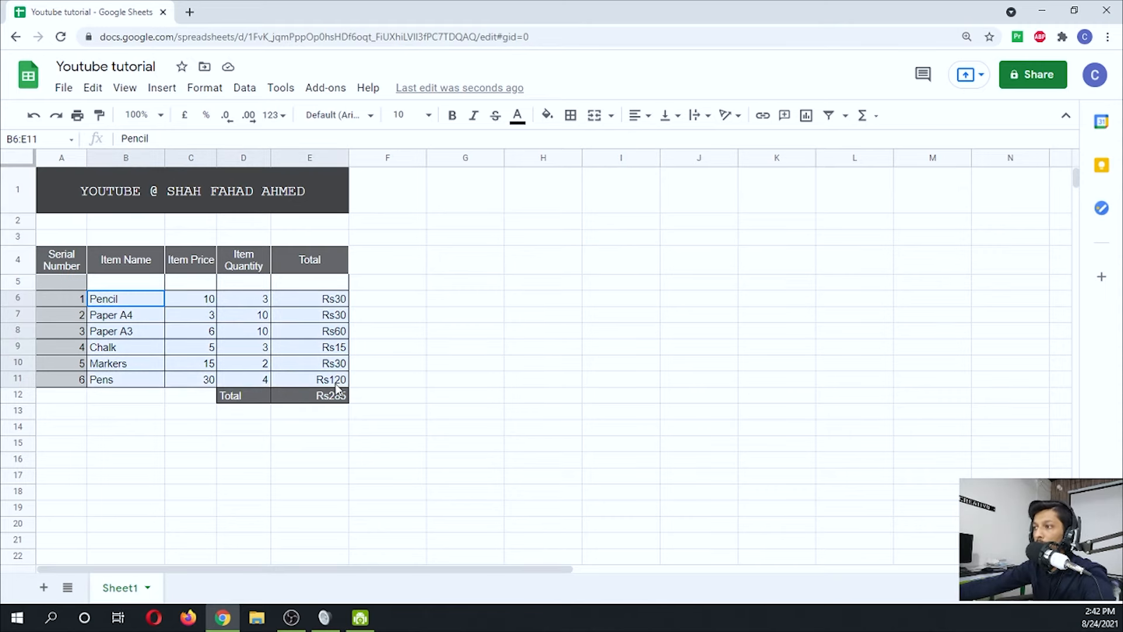
click(233, 348)
drag(240, 298, 342, 377)
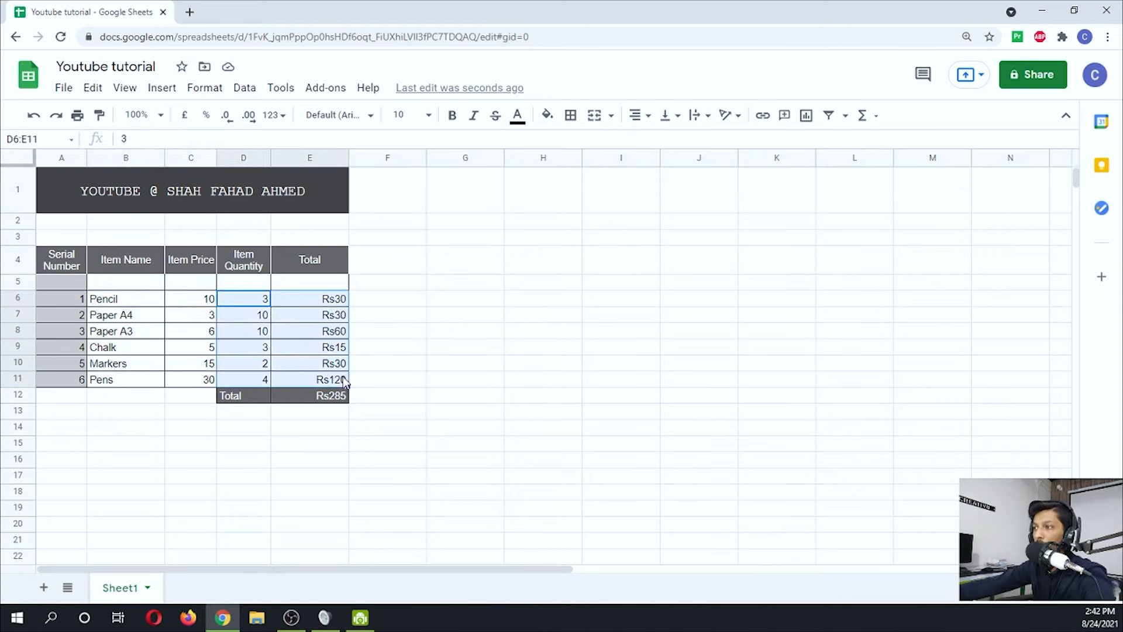
click(142, 306)
drag(142, 306, 338, 383)
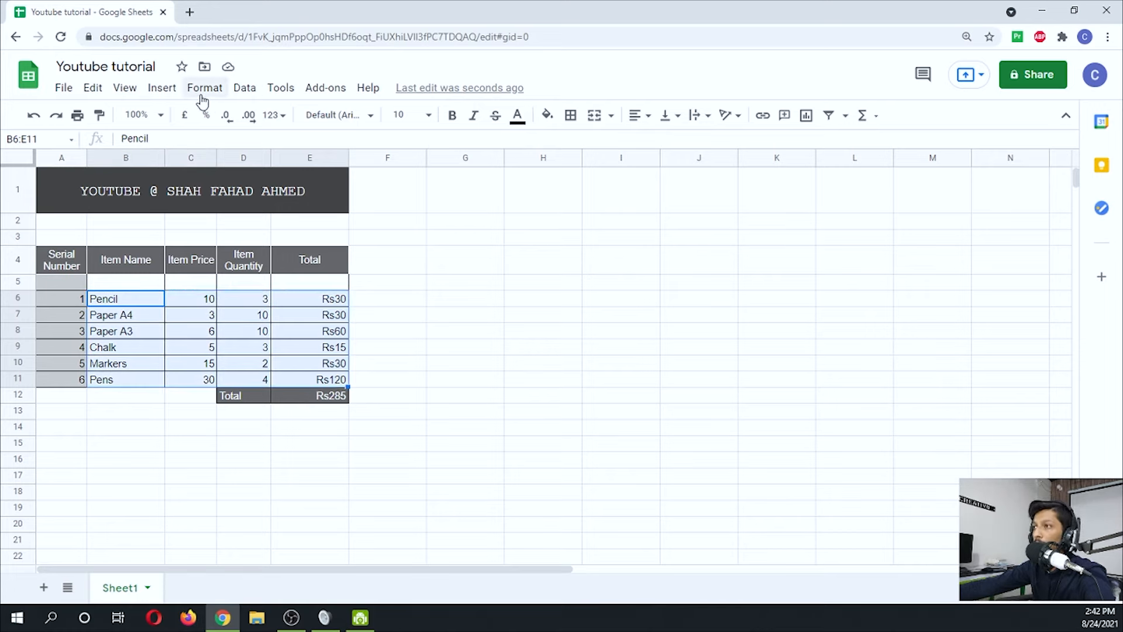
click(164, 88)
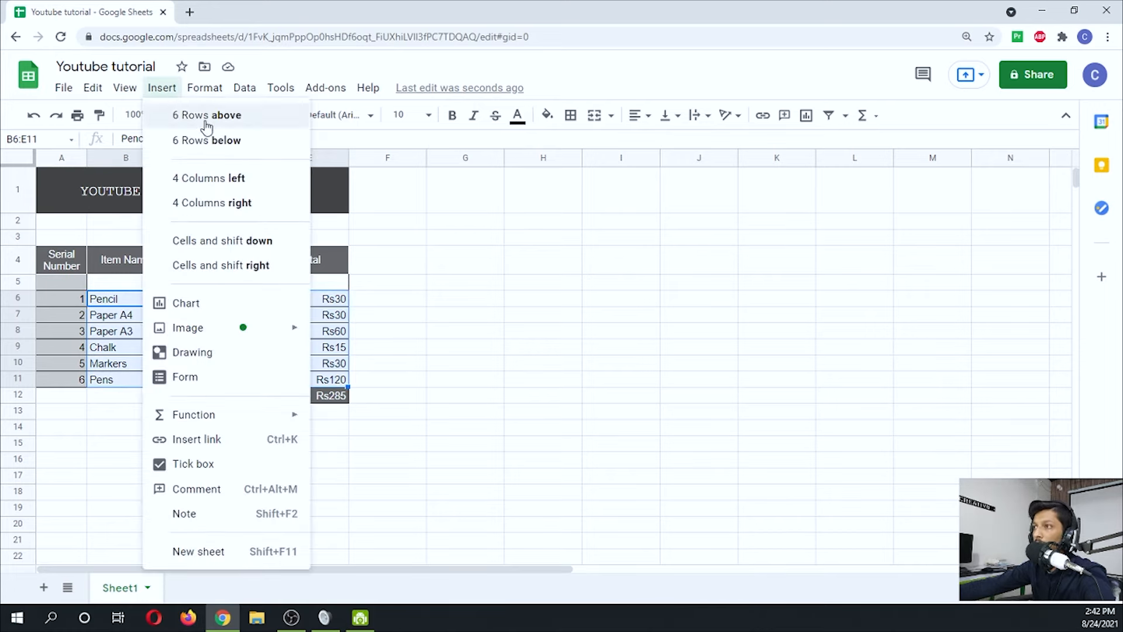
click(246, 305)
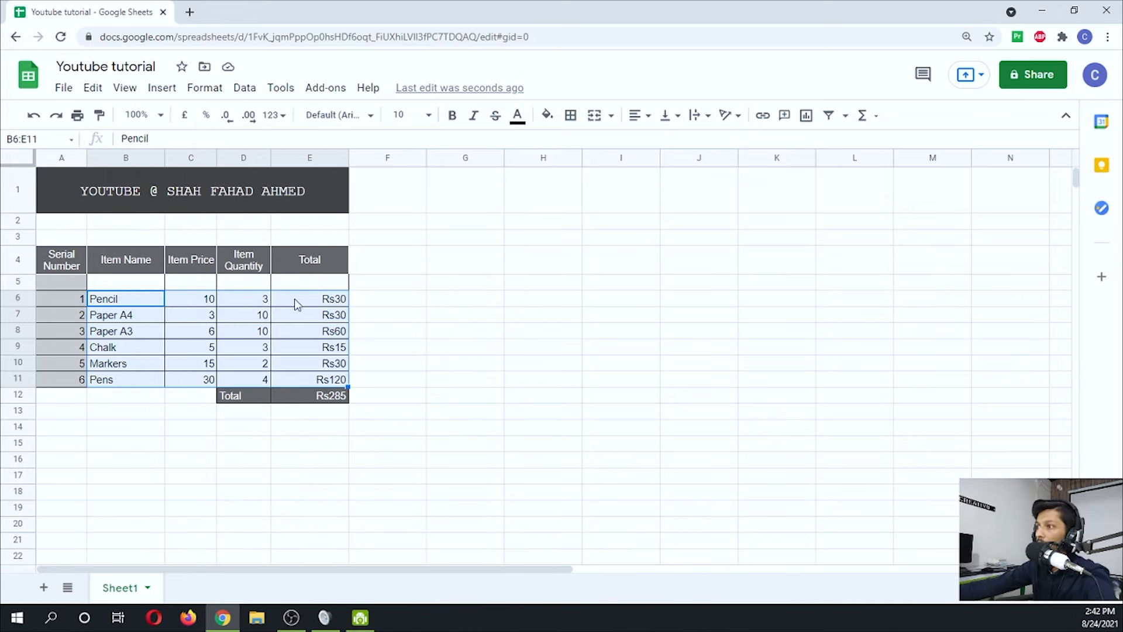
drag(395, 443, 589, 412)
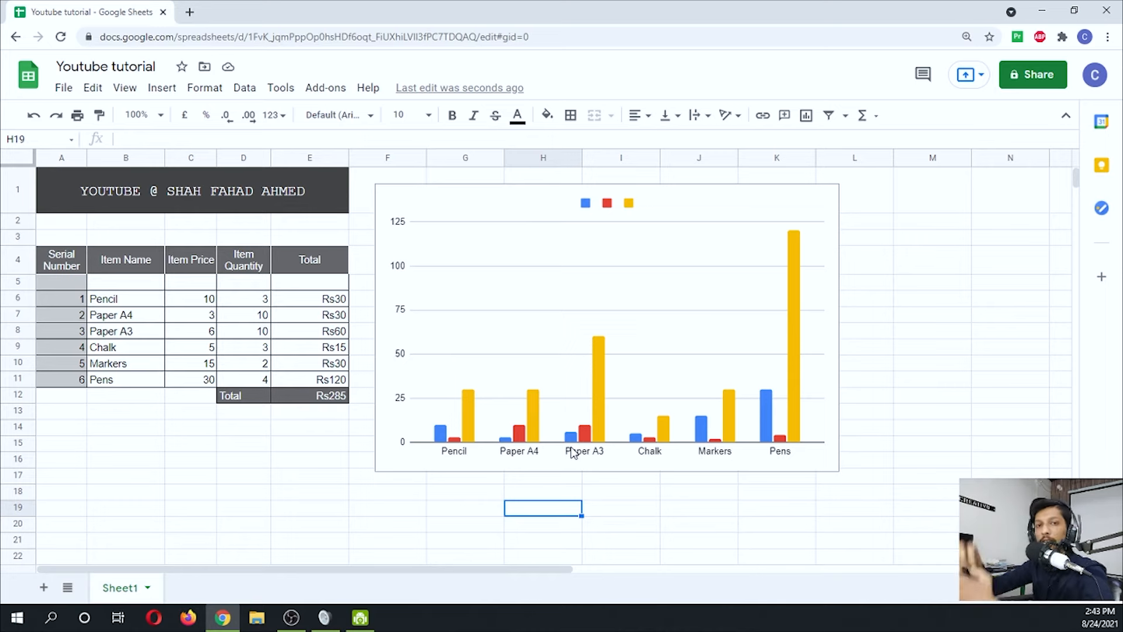
Step: Delete the column chart beside the item table
click(588, 297)
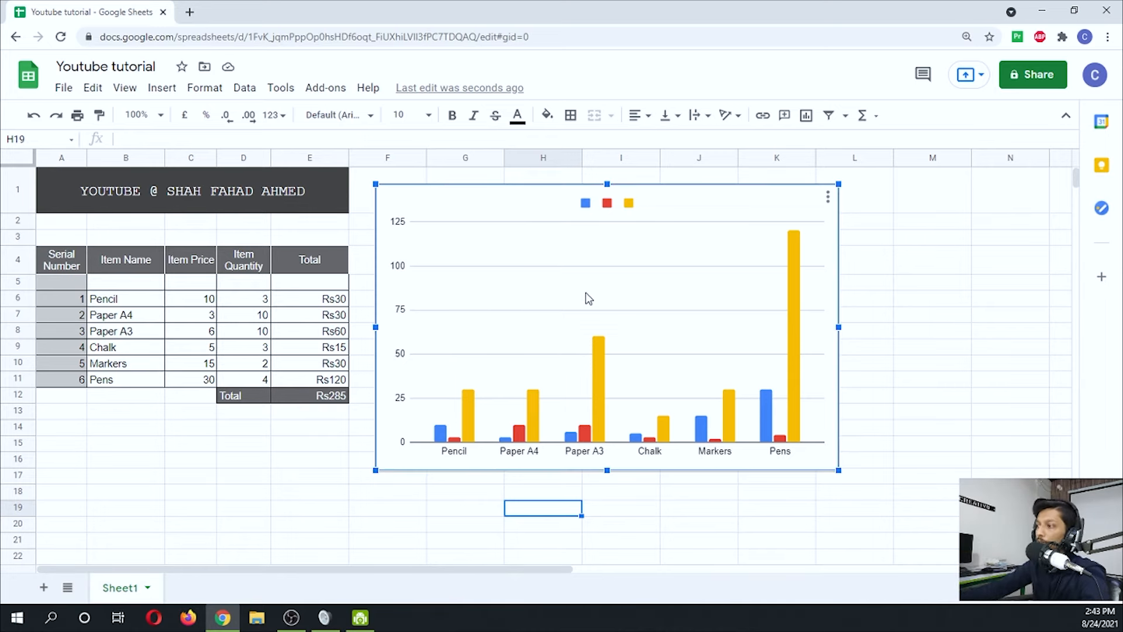
key(Delete)
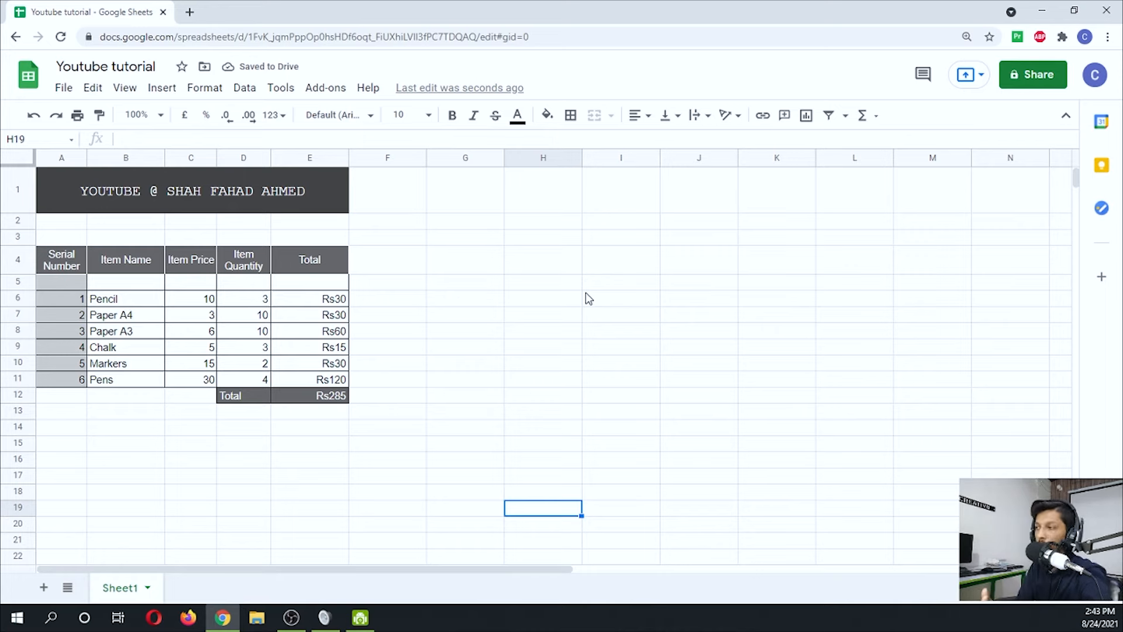
Step: Look through the insertable function categories, including the Lookup functions, without inserting any
click(161, 88)
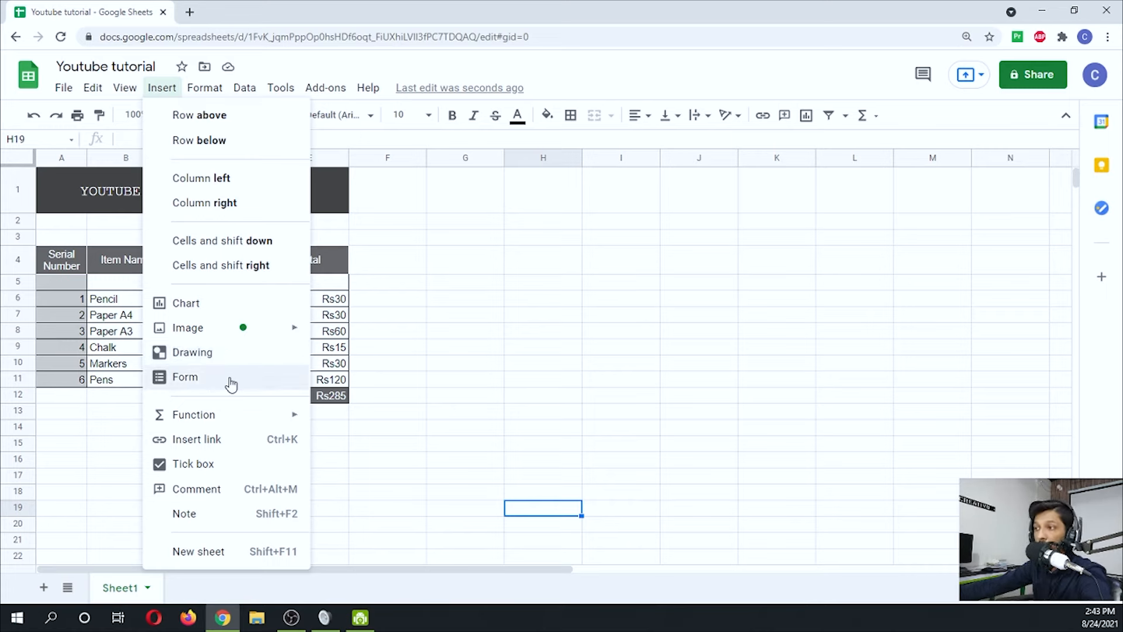
mouse_move(248, 415)
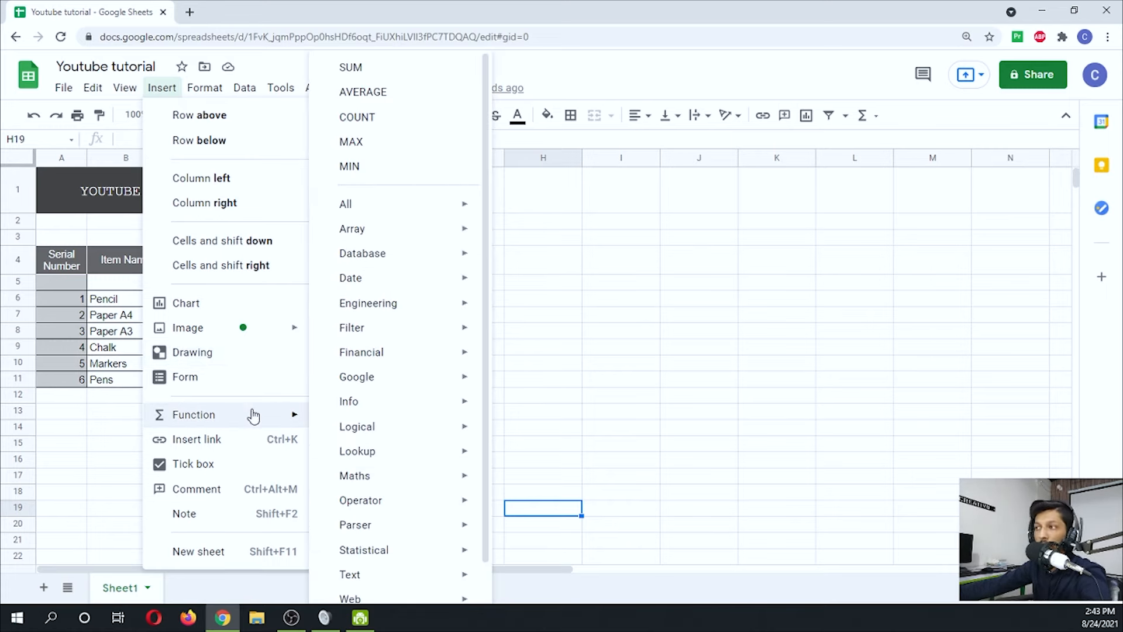
scroll(424, 363, down, 1)
mouse_move(395, 405)
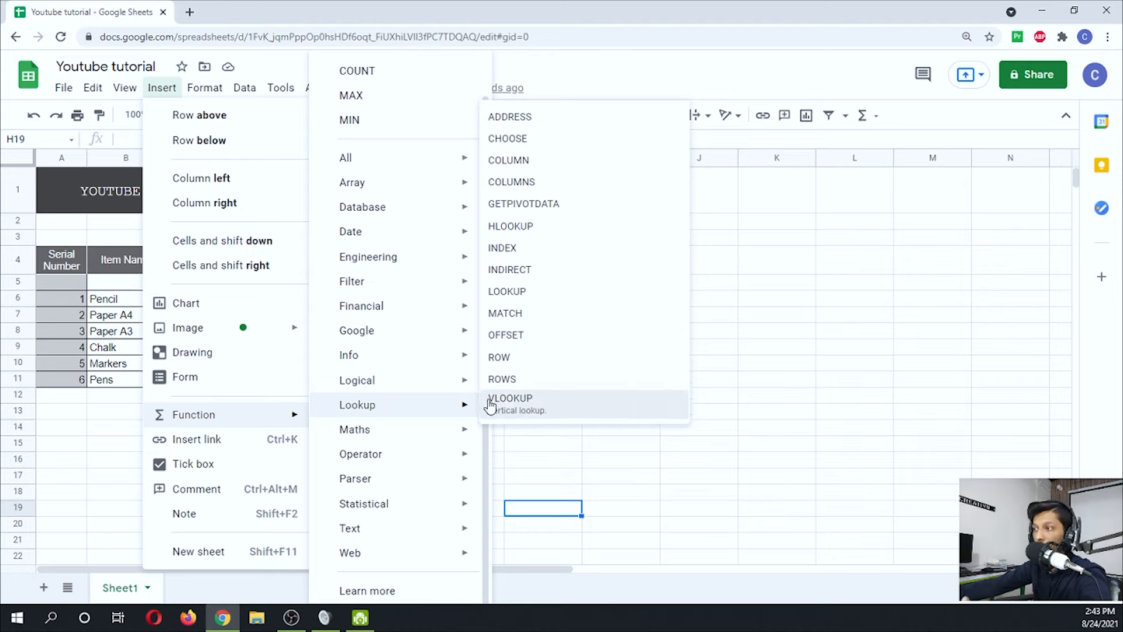
click(785, 332)
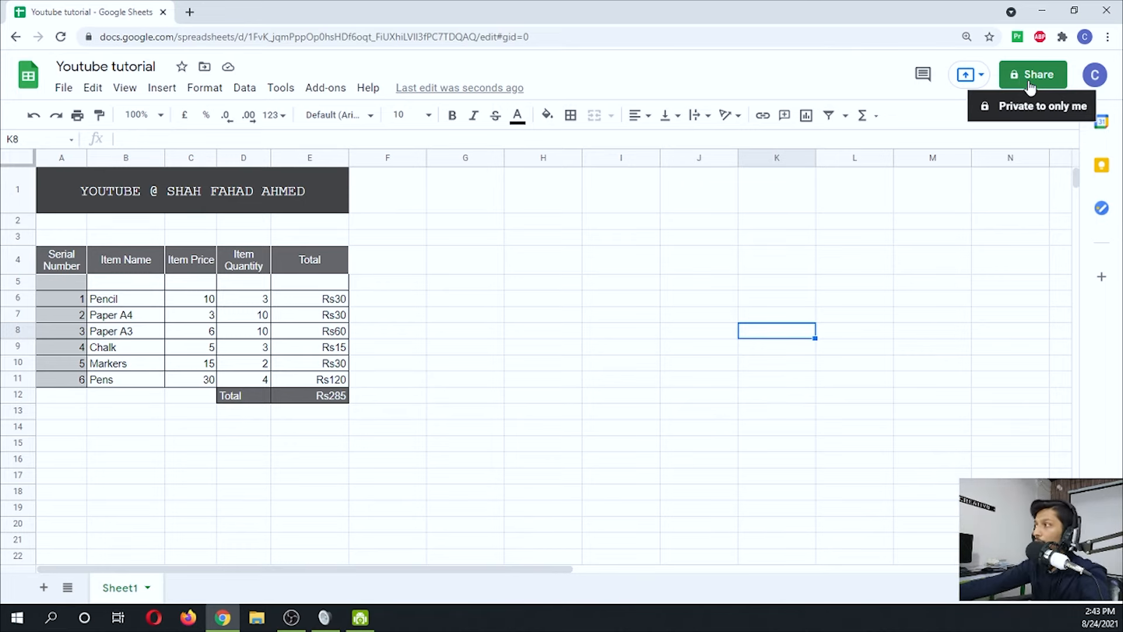
Step: Open the spreadsheet's sharing settings and change the link access from restricted to anyone with the link
click(1030, 82)
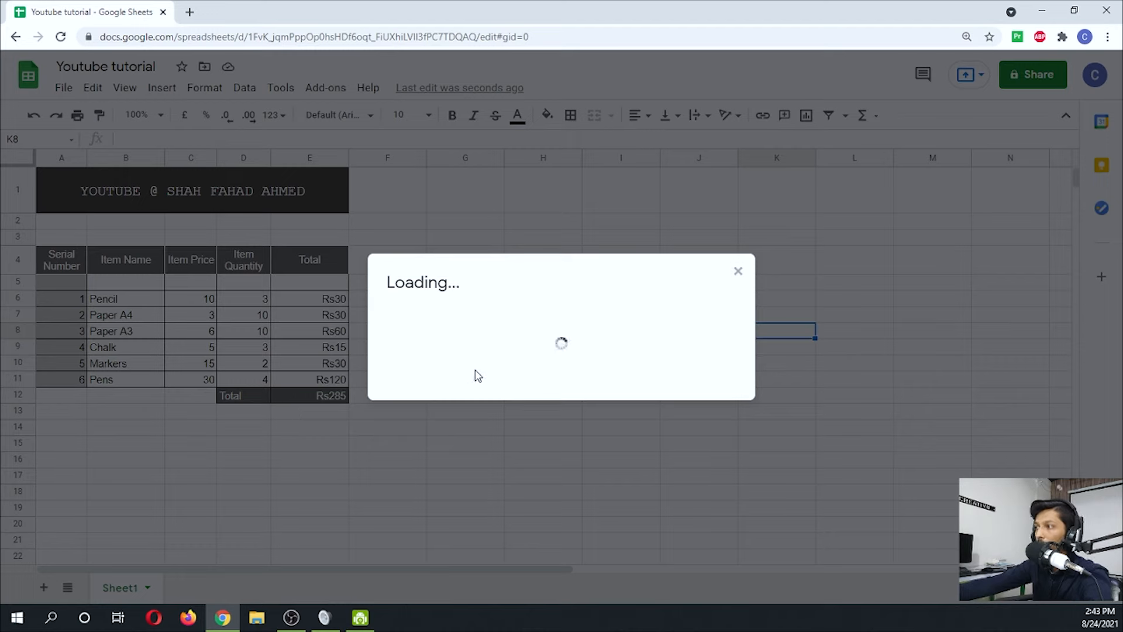
click(403, 263)
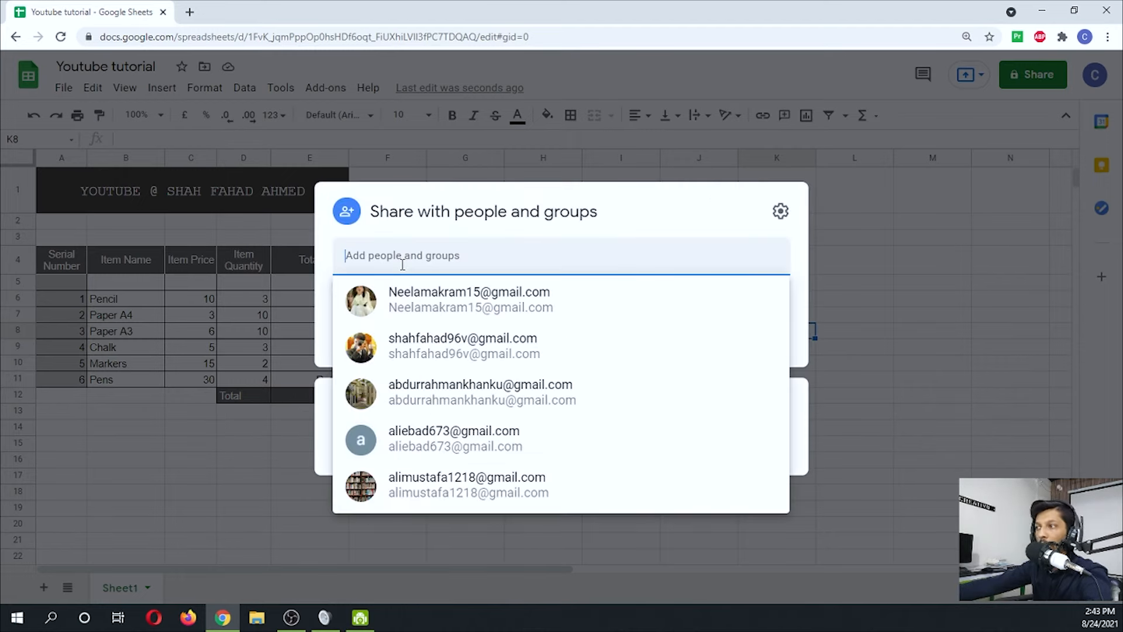
click(802, 296)
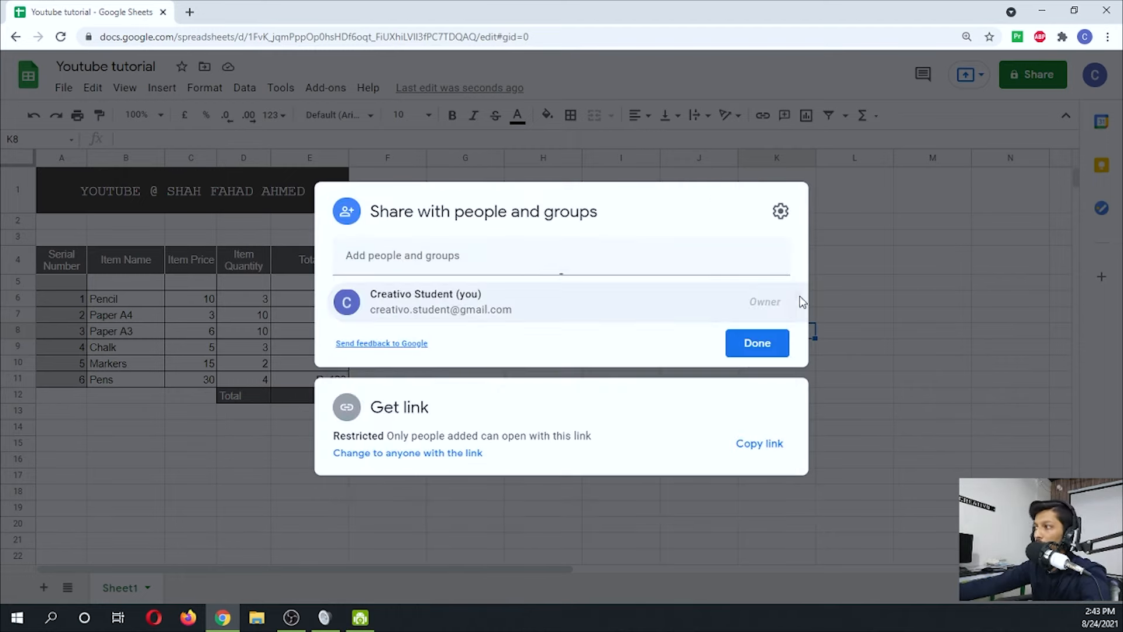
mouse_move(554, 295)
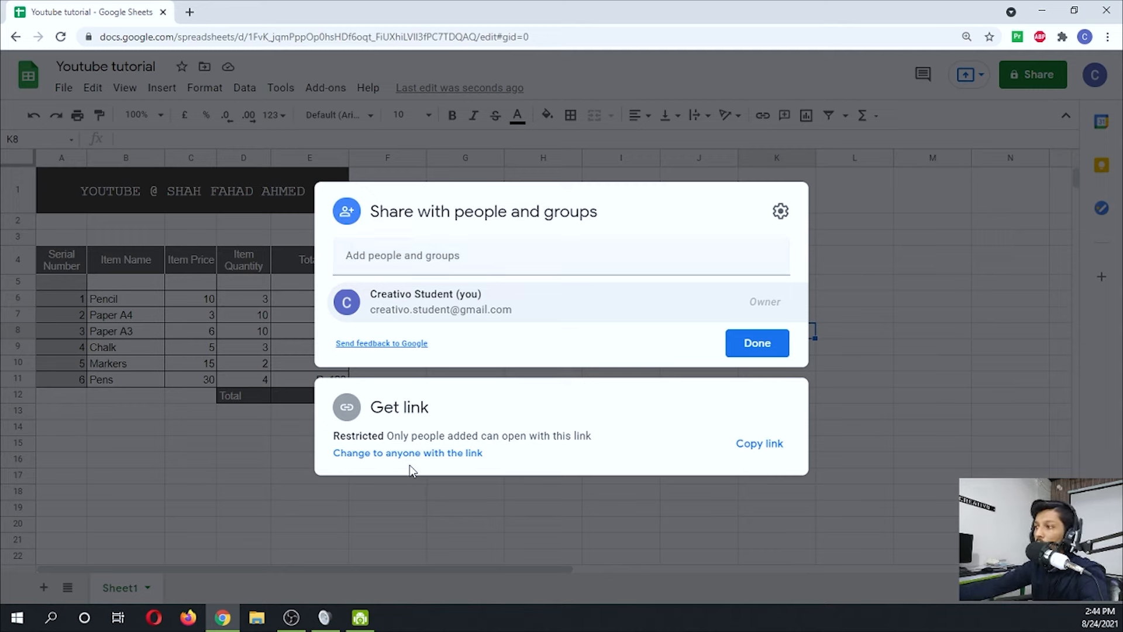
click(424, 453)
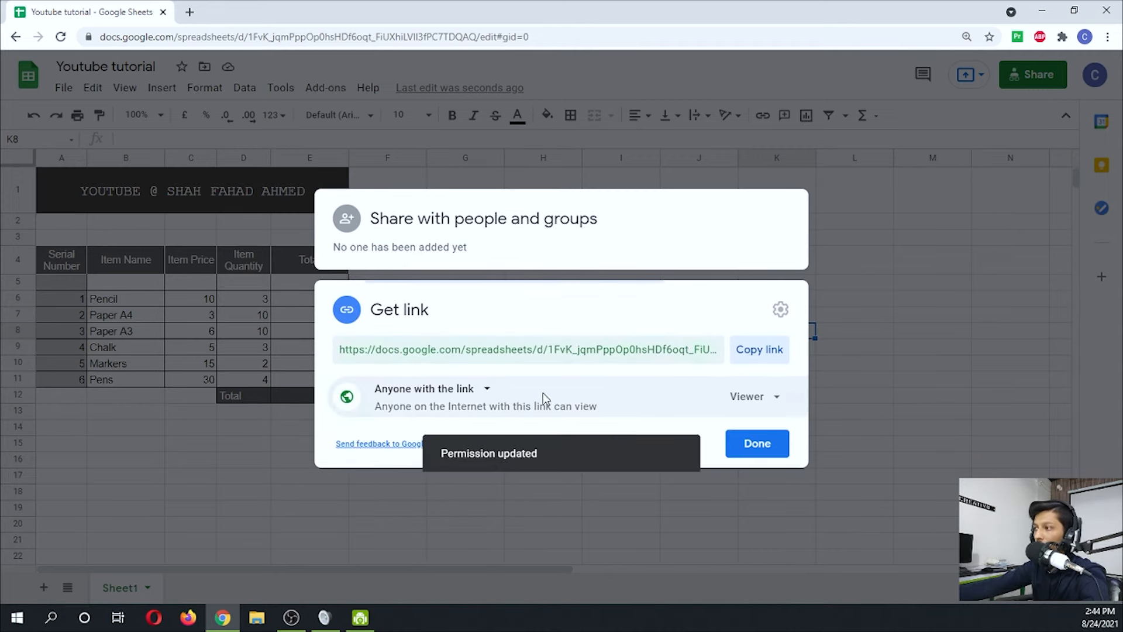
Step: Give anyone with the link the Editor role and copy the sharing link
click(736, 396)
click(760, 508)
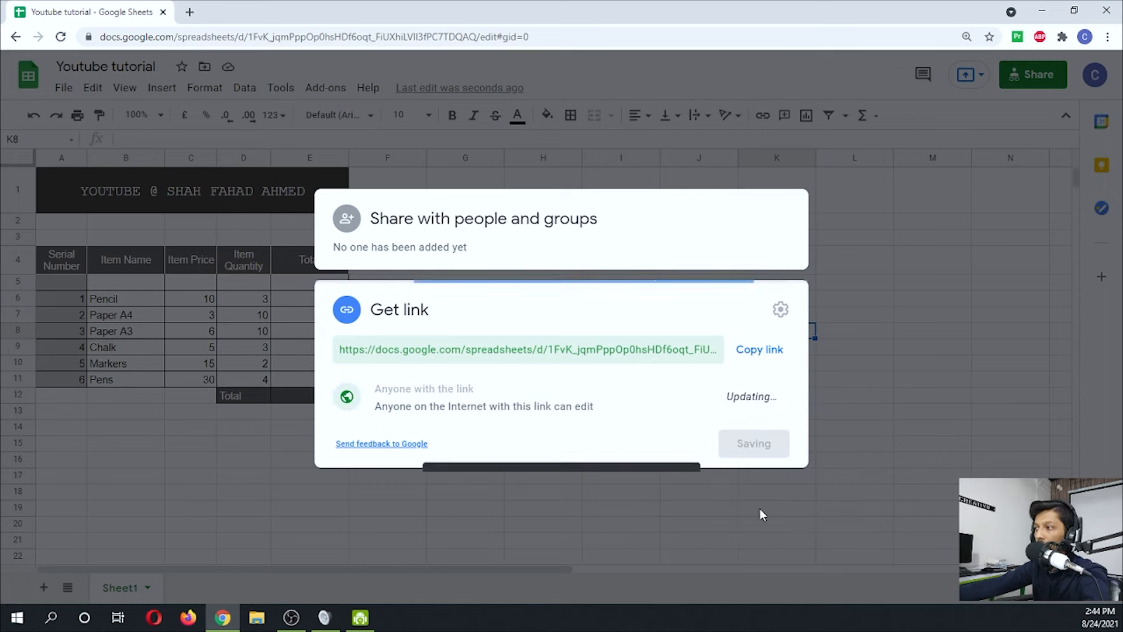
click(754, 396)
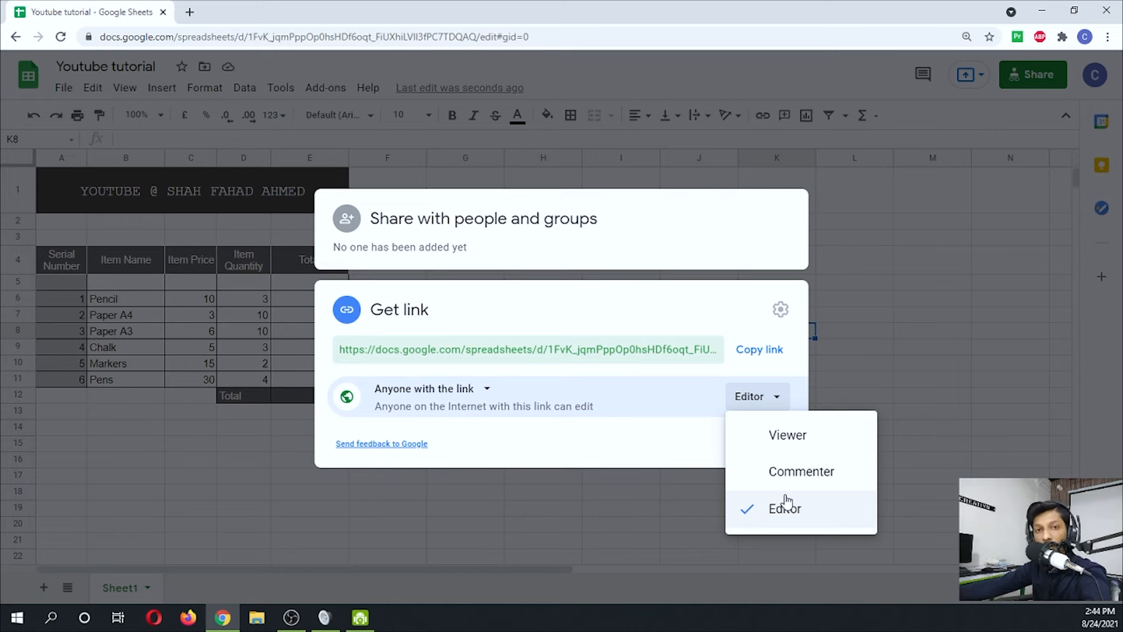
click(784, 499)
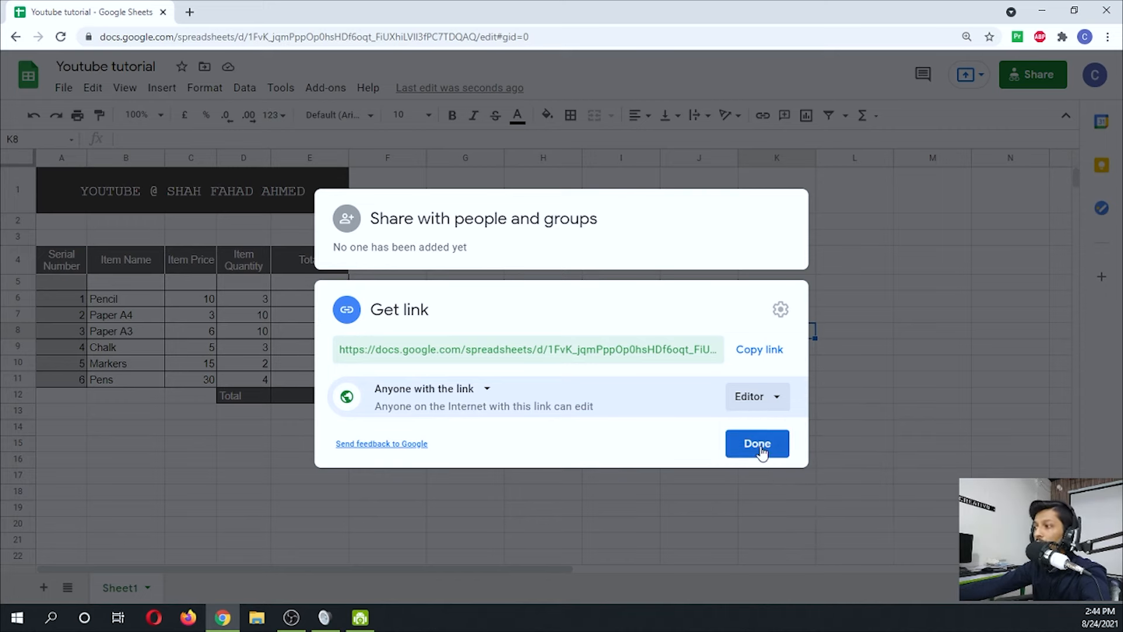
click(759, 358)
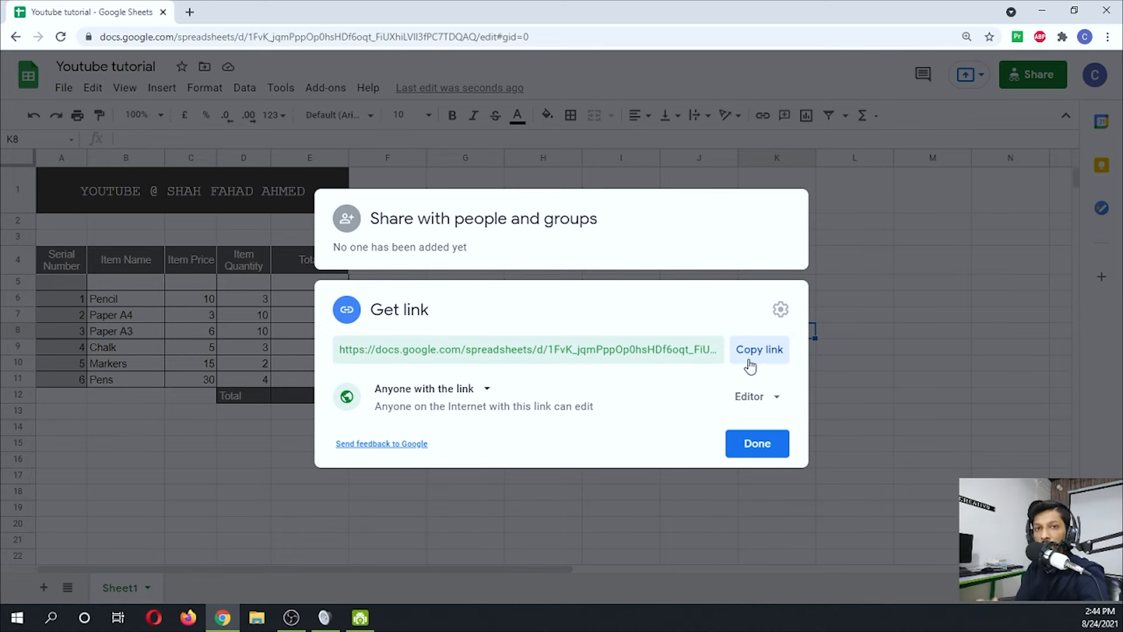
Step: Switch to Firefox and open the shared spreadsheet from the copied link
click(188, 617)
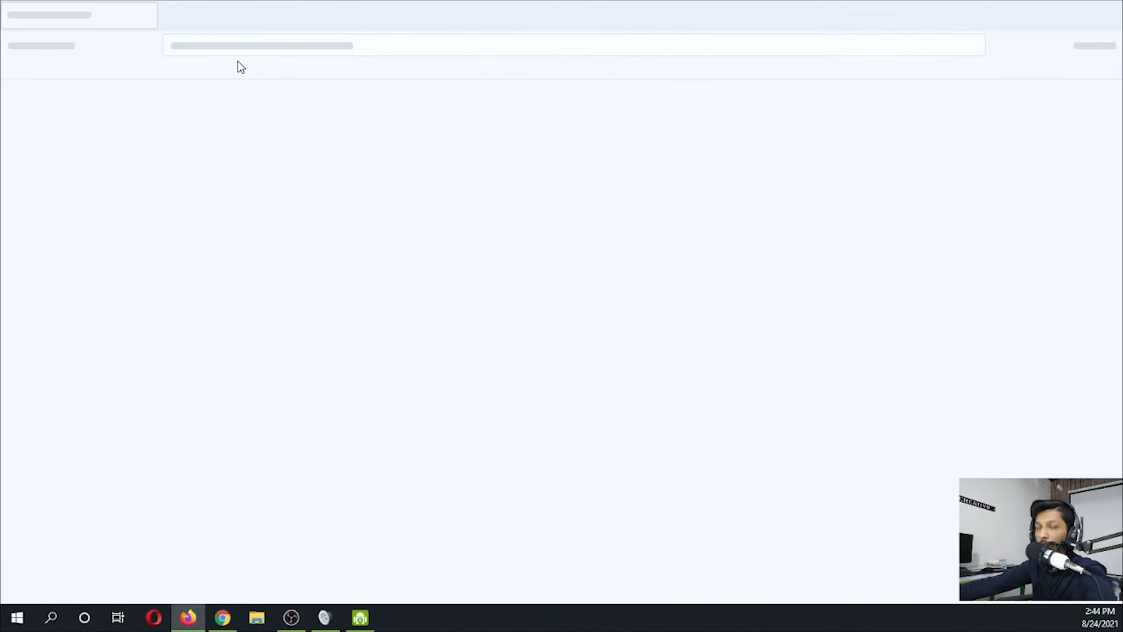
click(260, 45)
key(ctrl+v)
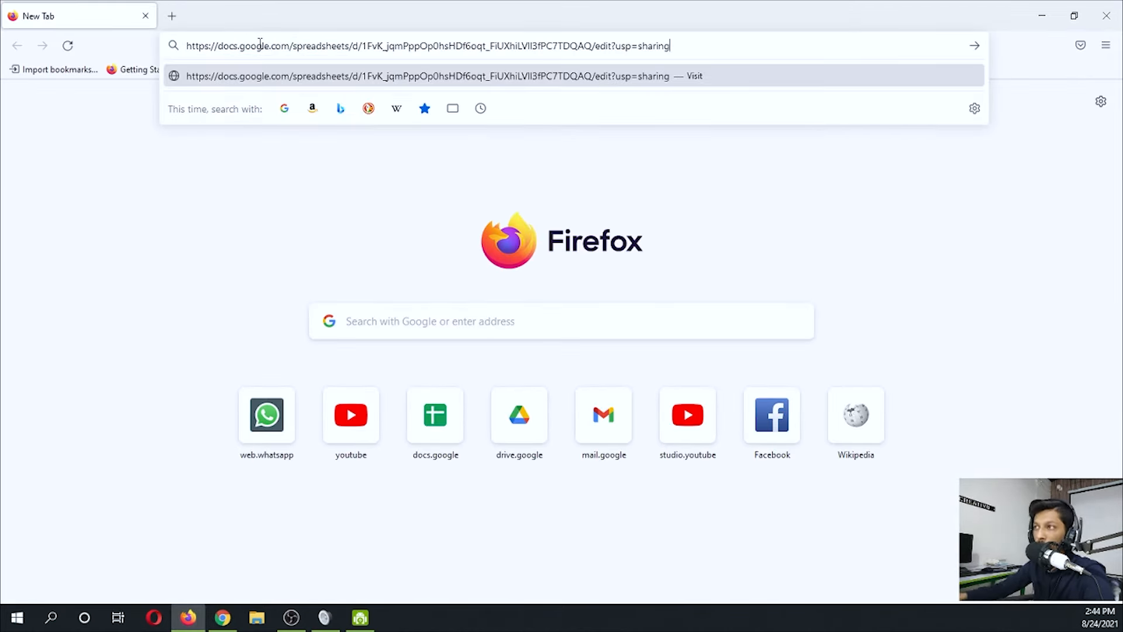
key(Return)
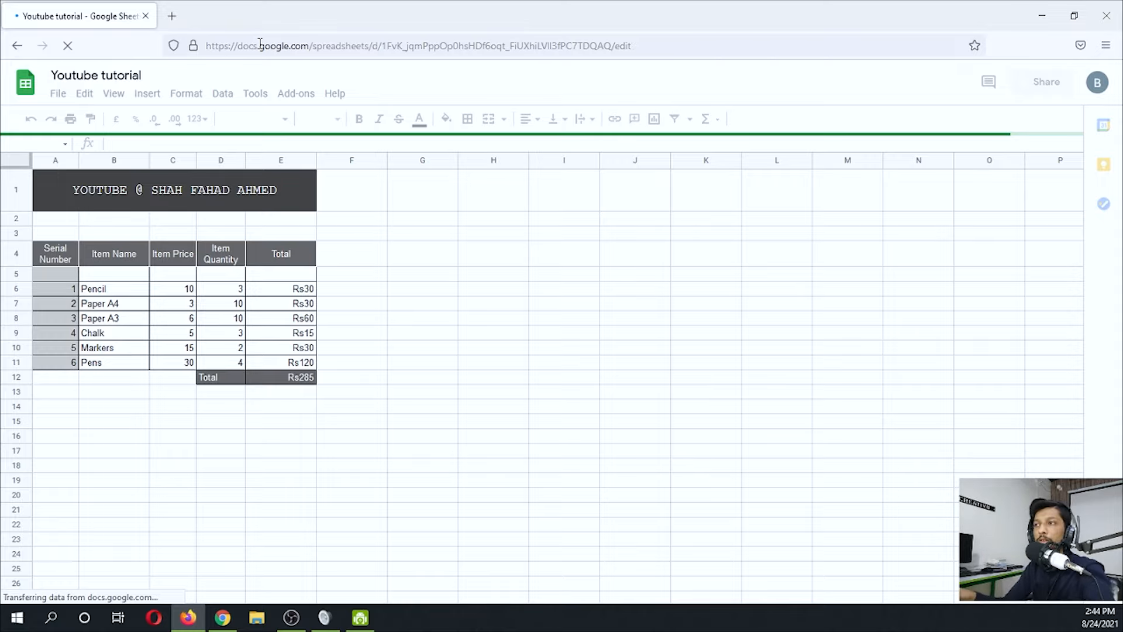
Step: Arrange the Firefox and Chrome windows side by side and close the sharing settings in Chrome
drag(327, 9, 771, 48)
drag(425, 17, 425, 59)
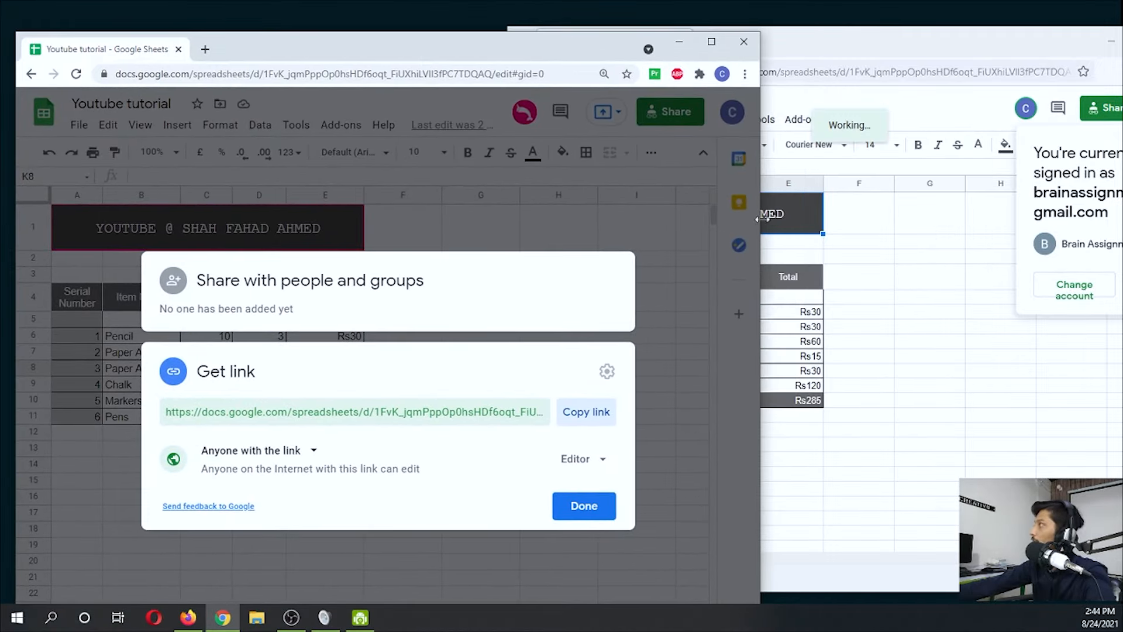
drag(760, 258, 554, 251)
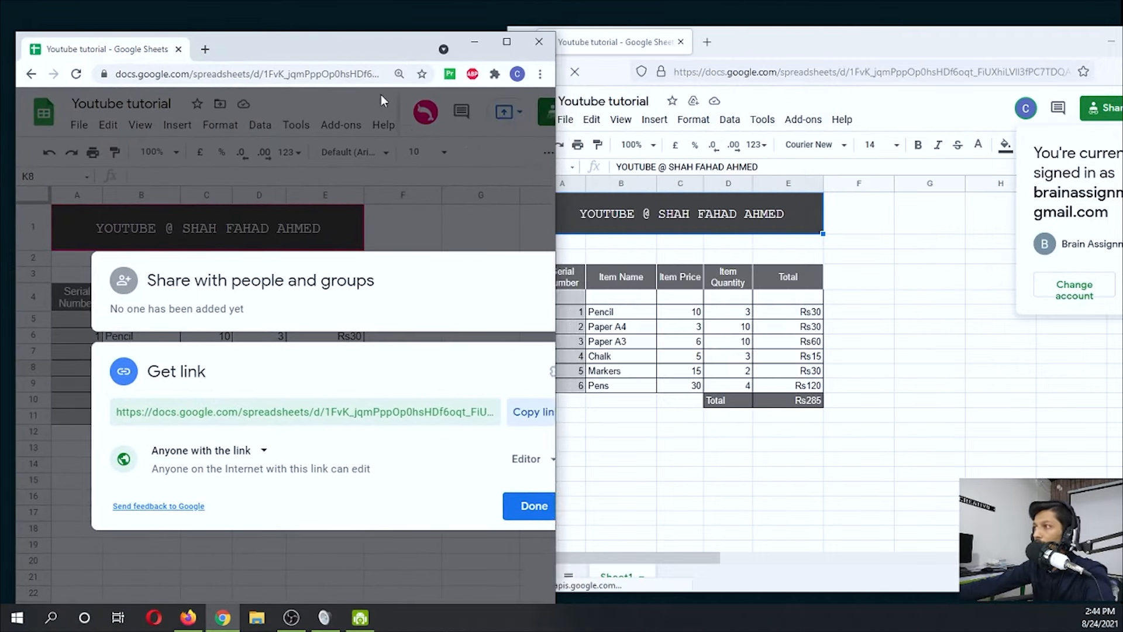
drag(370, 56, 366, 27)
click(490, 474)
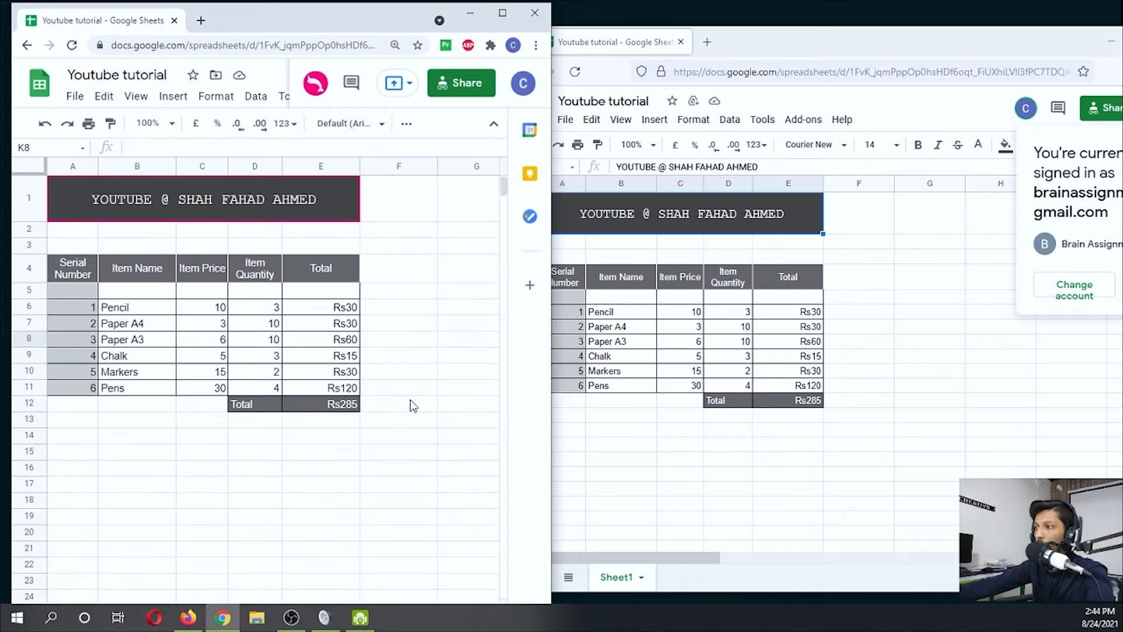
Step: Select cells alternately in the Chrome and Firefox copies to check how each window shows the other account's live selection
click(217, 309)
click(904, 296)
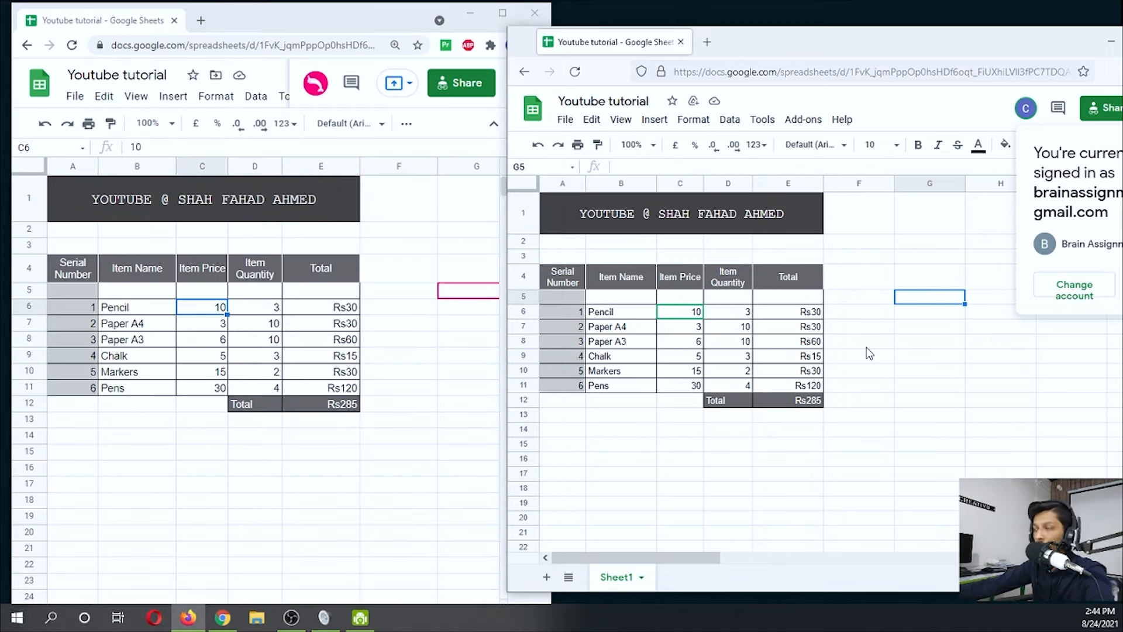
click(395, 329)
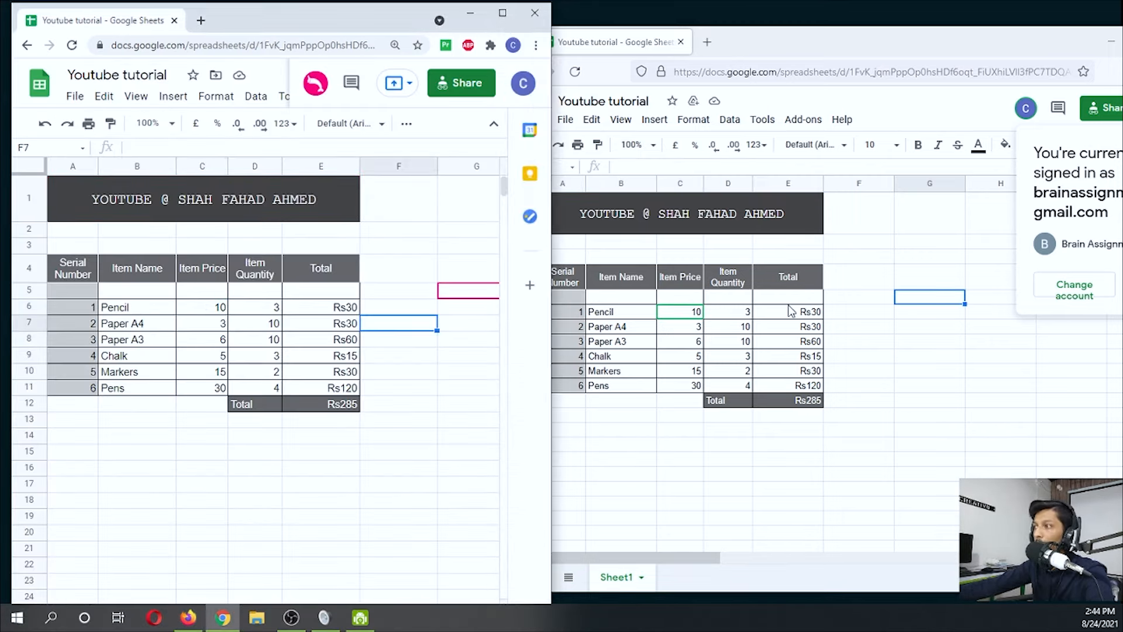
click(887, 314)
click(889, 386)
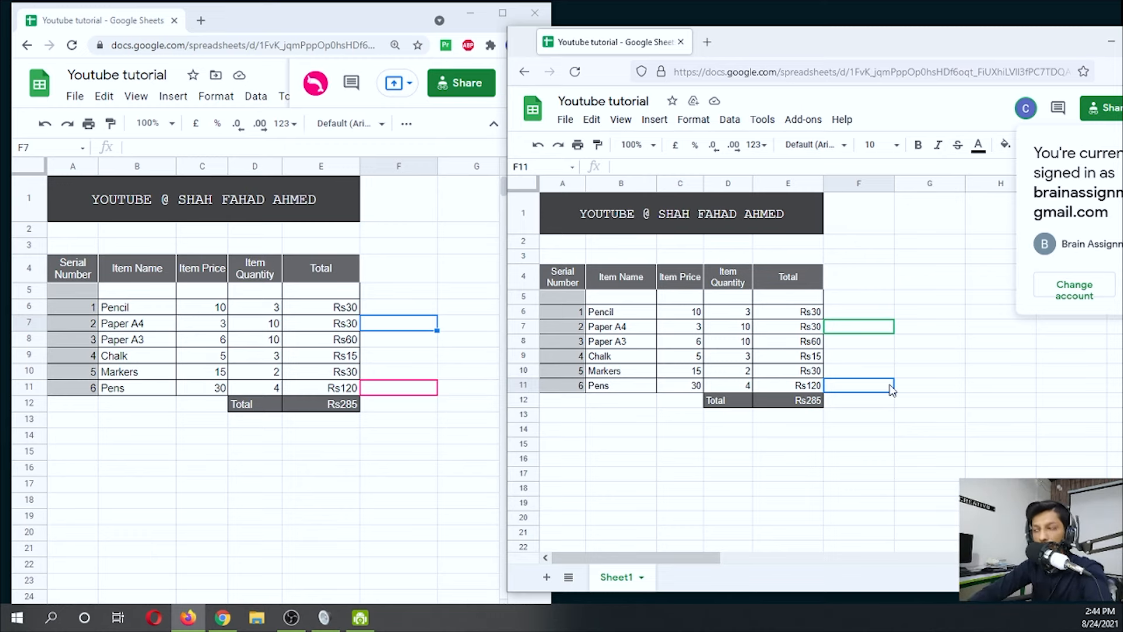
Step: In the Firefox copy, set the Pencil quantity in D6 to 10 and select the item prices in C7 and C9
click(747, 315)
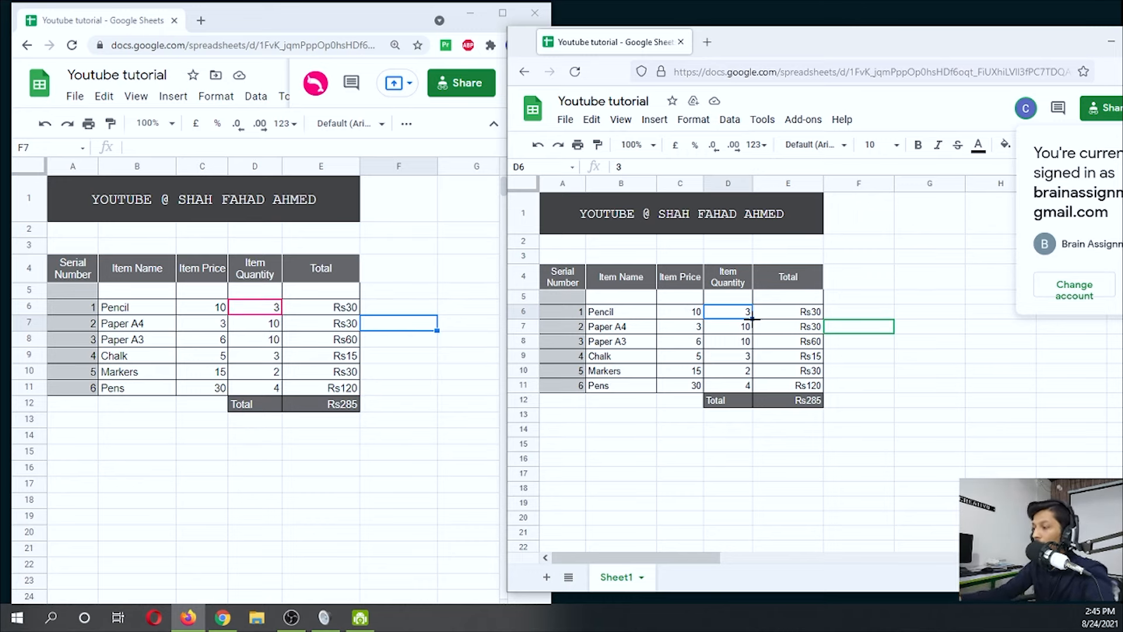
text(10)
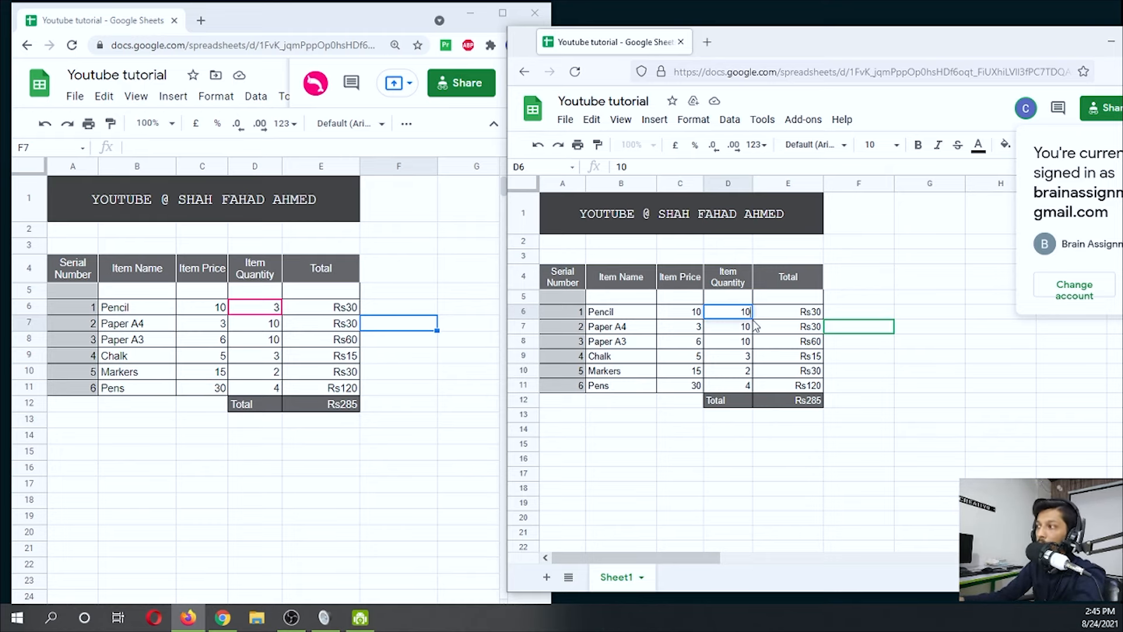
key(Return)
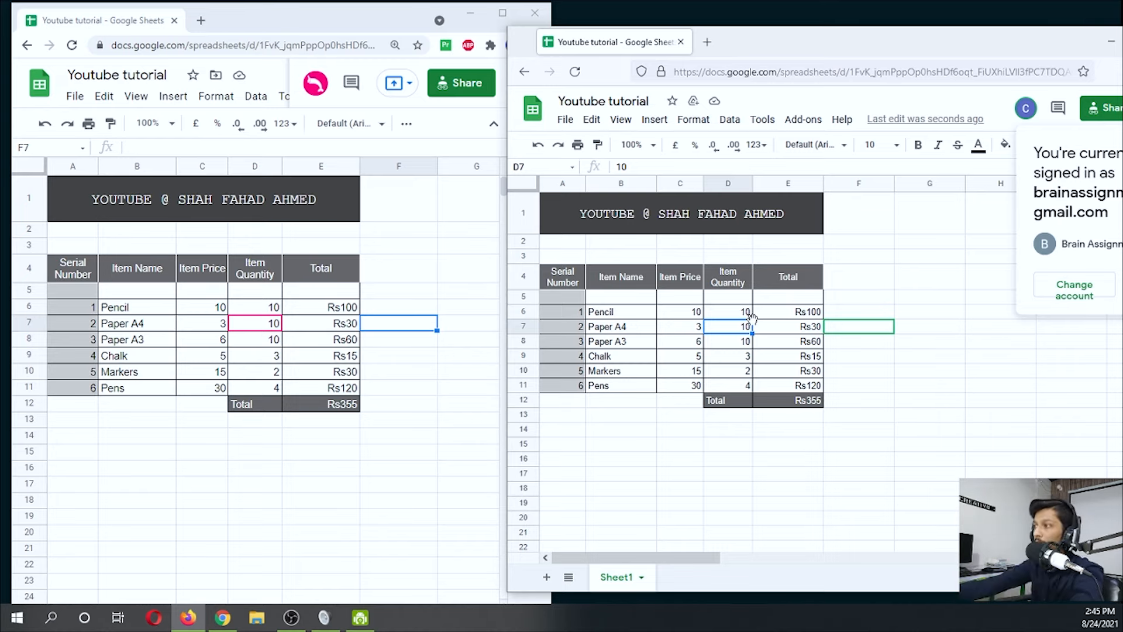
click(695, 328)
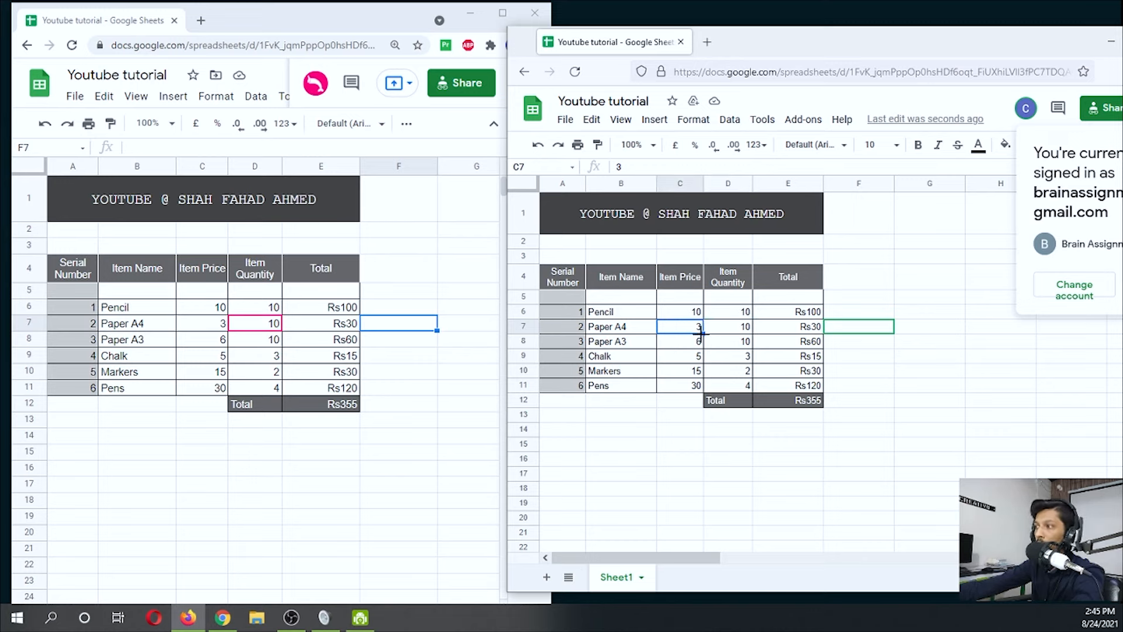
click(693, 358)
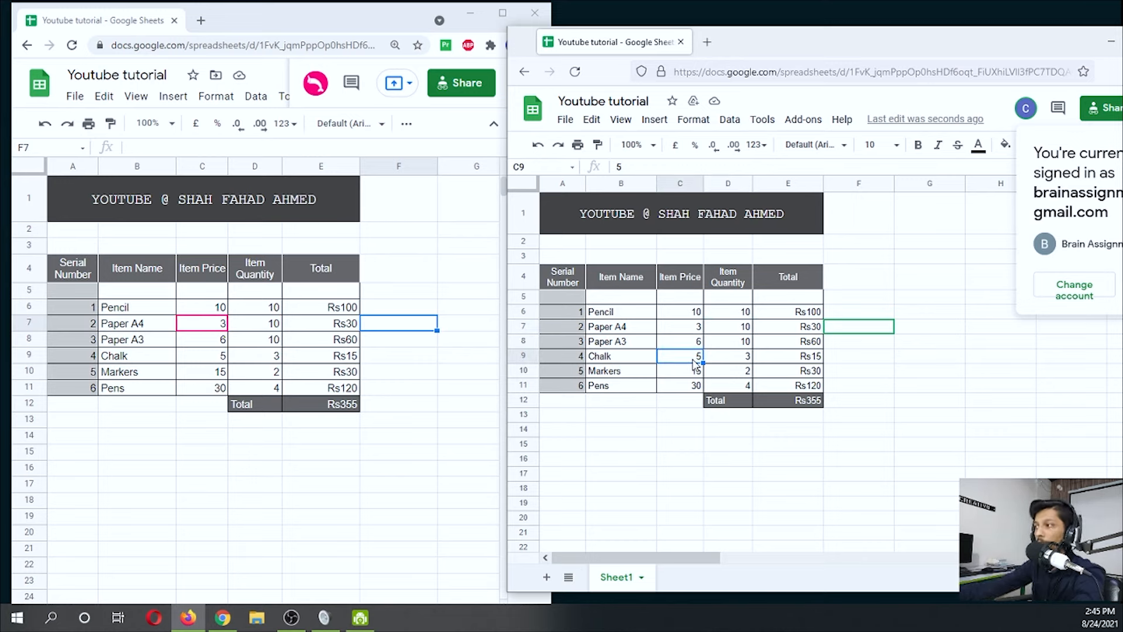
Step: In the Firefox copy, set the Chalk item price in C9 to 20 and select the empty cell F12
text(20)
key(Return)
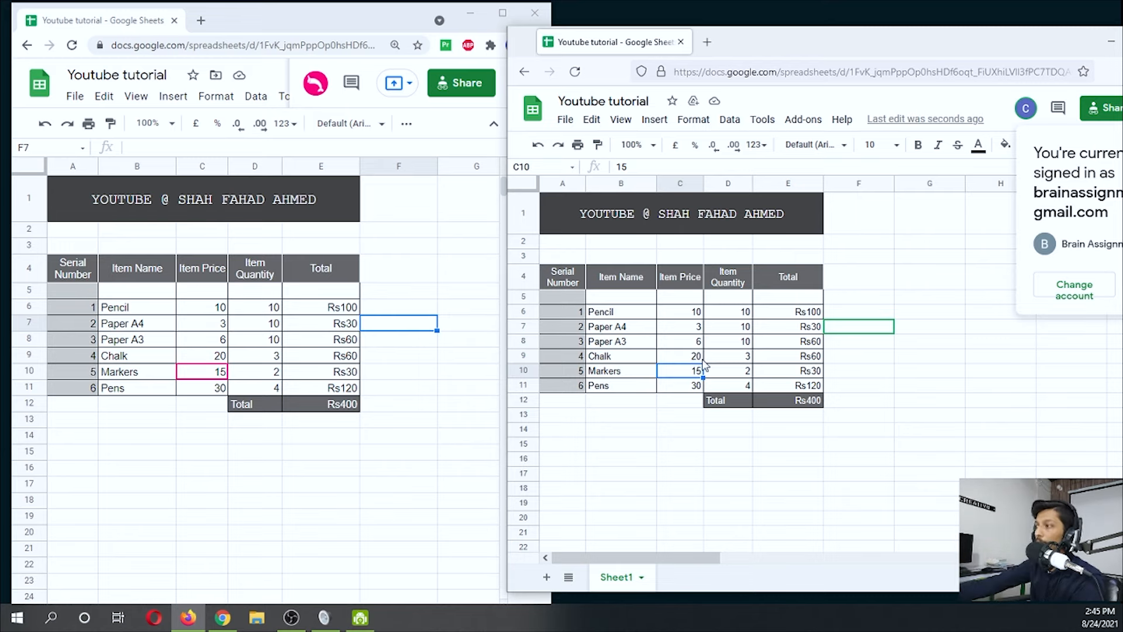
click(857, 408)
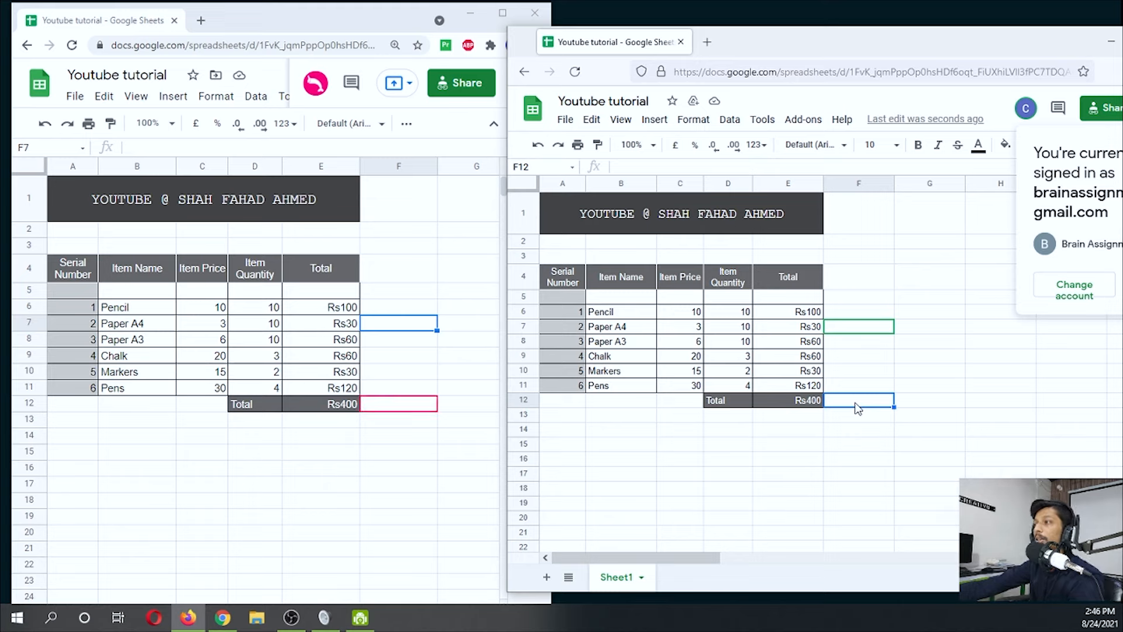
Step: Examine the file formats offered for downloading the spreadsheet in the Firefox copy, without downloading anything
click(565, 120)
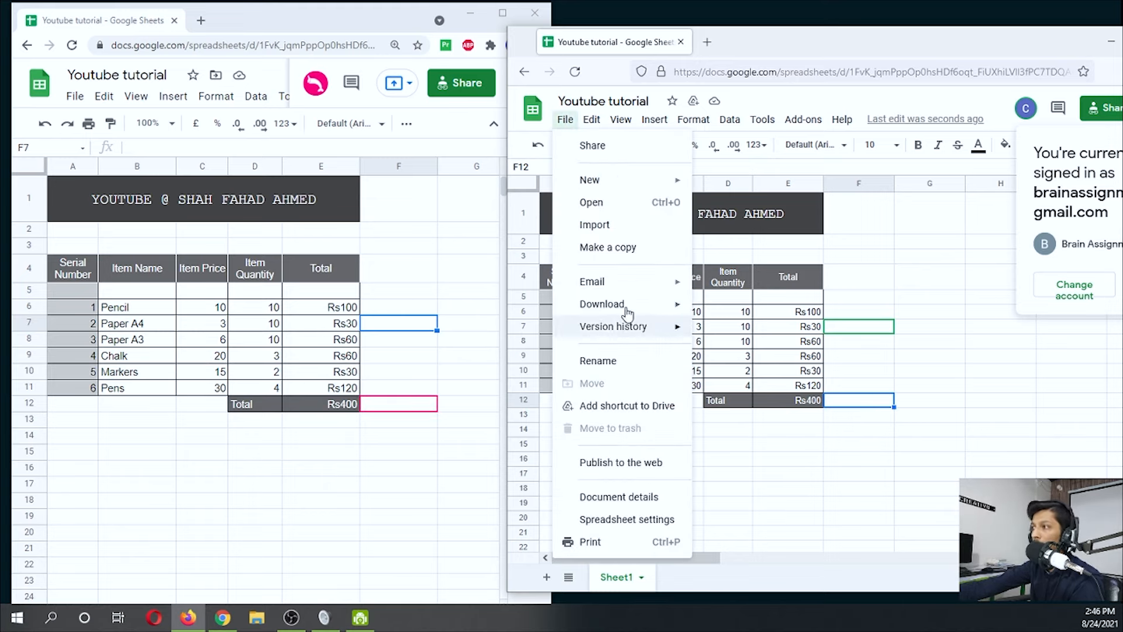
mouse_move(629, 307)
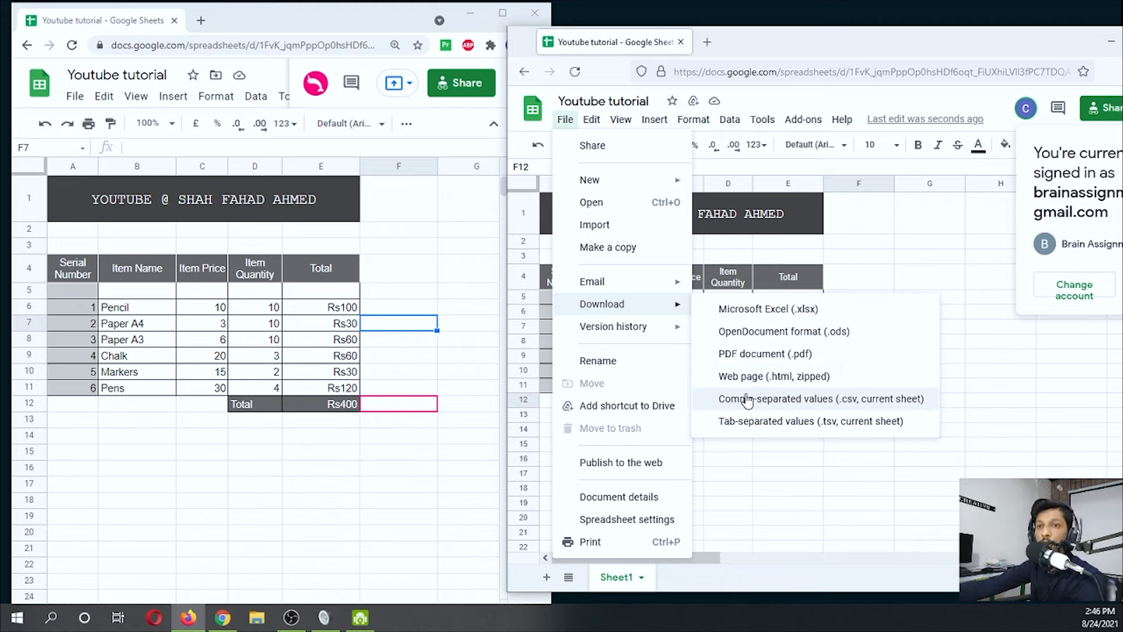
click(728, 531)
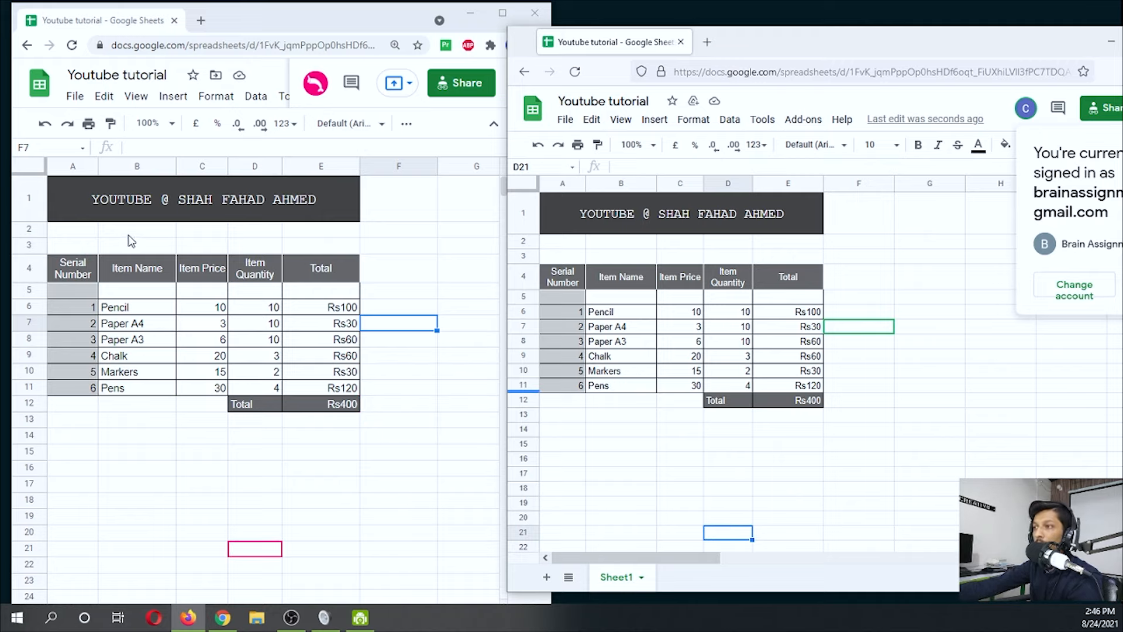
Step: Switch to the Chrome copy, maximize its window and review the file commands available there, including offline availability
click(129, 236)
click(75, 96)
double_click(319, 5)
double_click(318, 6)
click(502, 14)
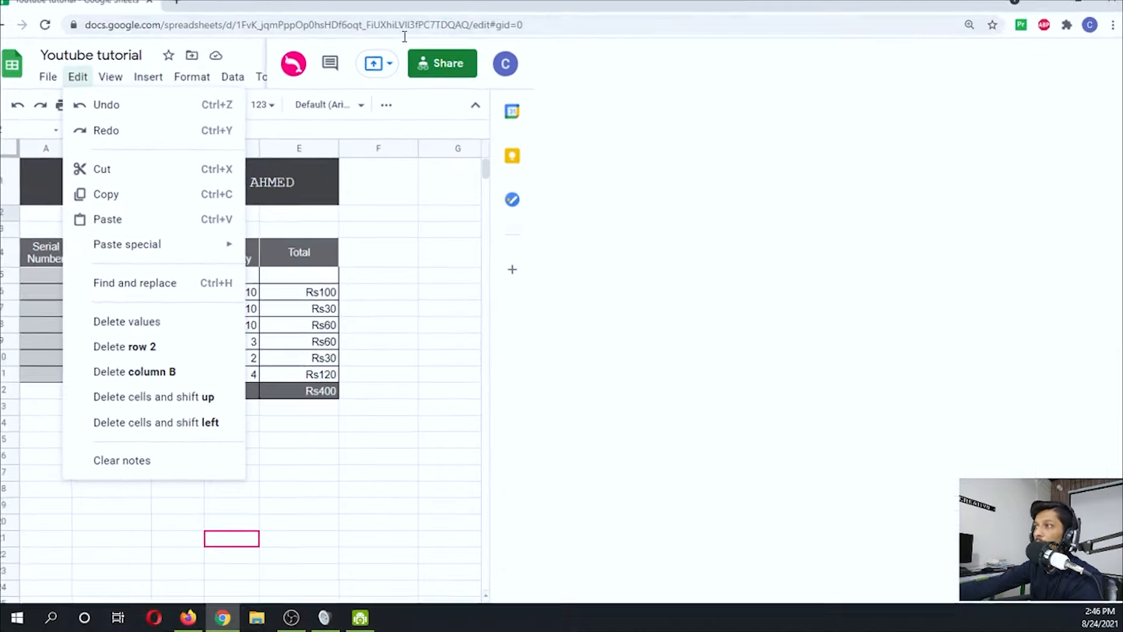
click(64, 88)
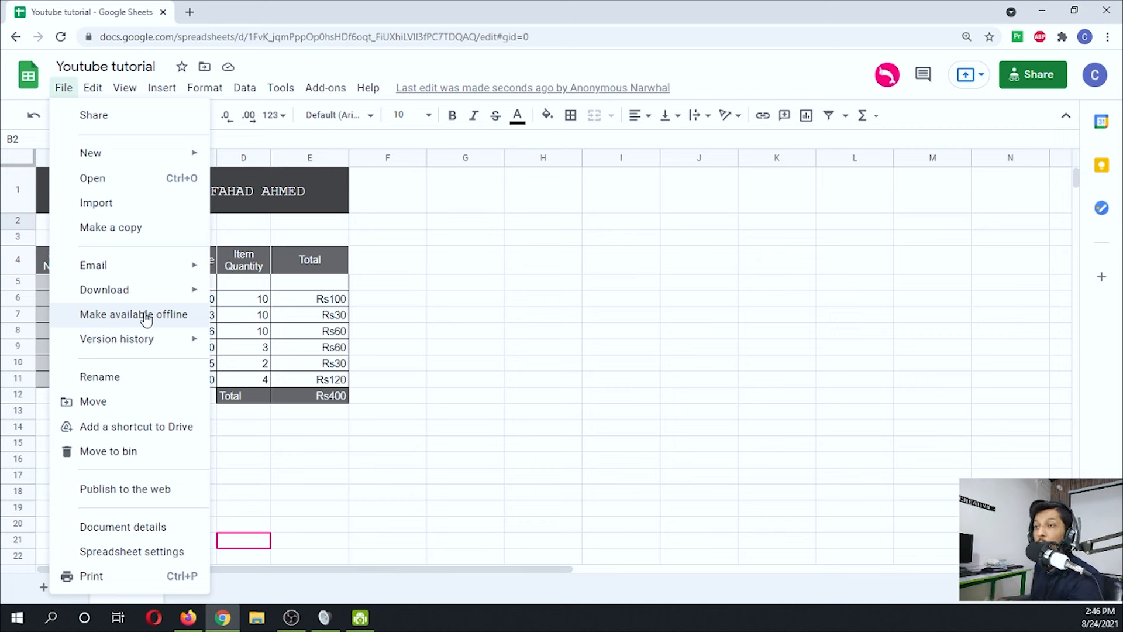
click(344, 318)
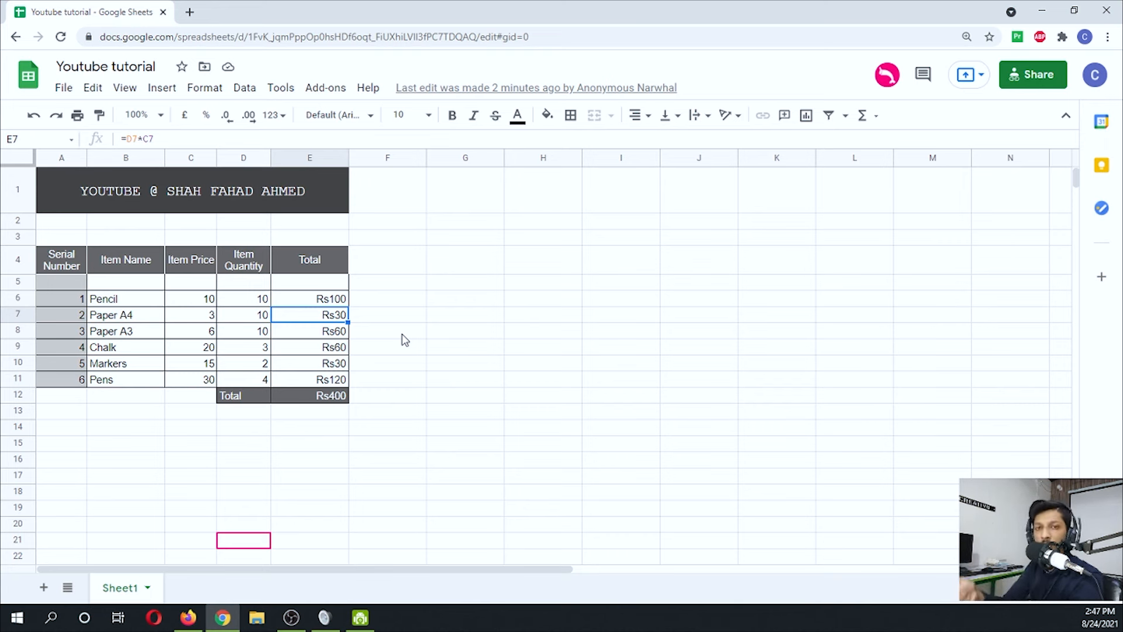
Step: Close the Youtube tutorial spreadsheet and create a blank spreadsheet in a new browser tab through the address sheets.new
click(189, 13)
click(161, 19)
click(163, 12)
click(167, 35)
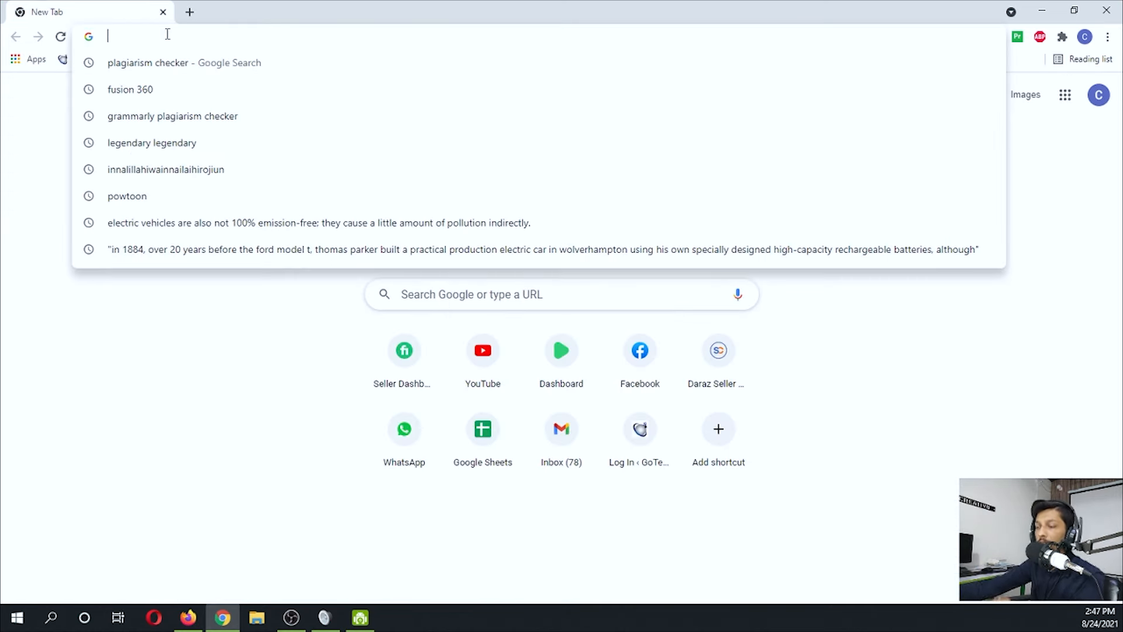
text(sheets.new)
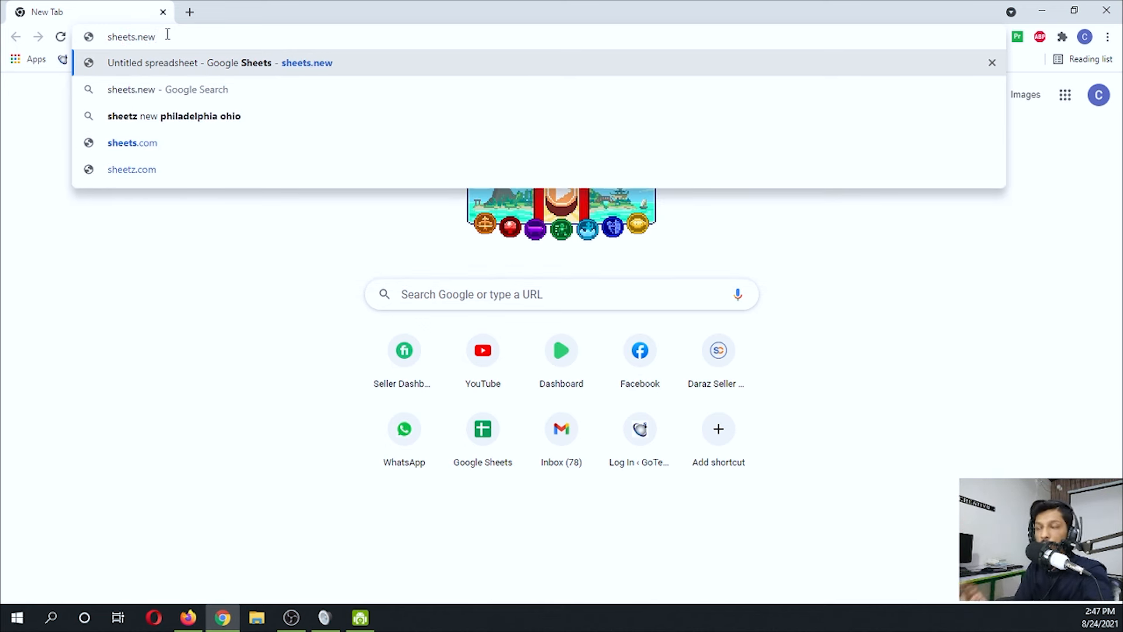
key(Return)
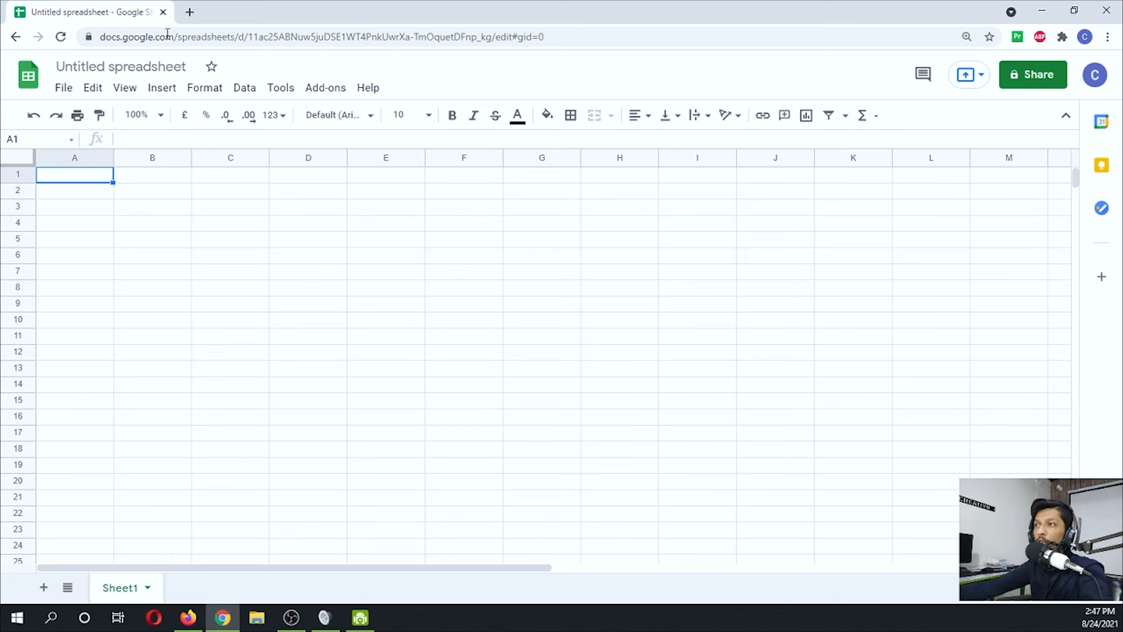
Step: Go to the Sheets home page and reopen the saved "Youtube tutorial" spreadsheet from the file list
click(28, 75)
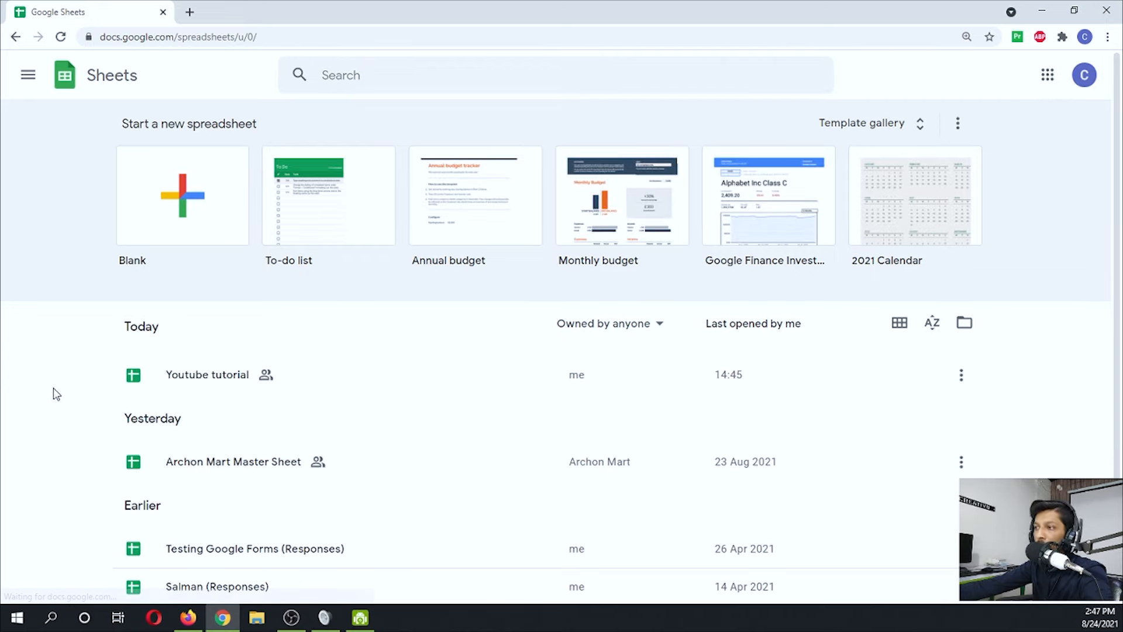
click(212, 385)
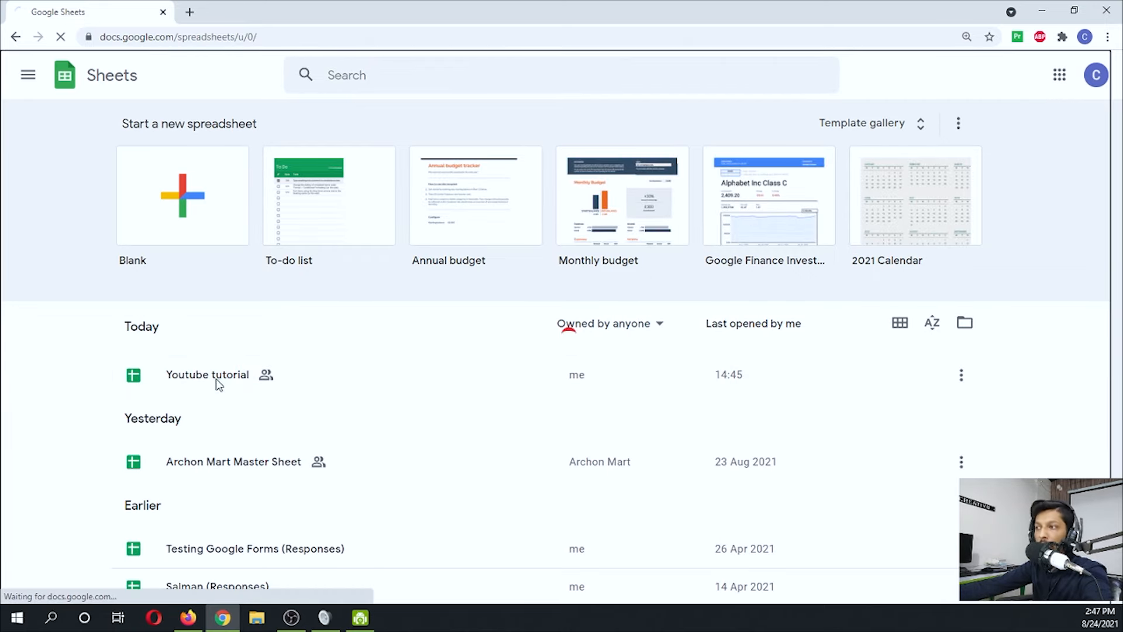